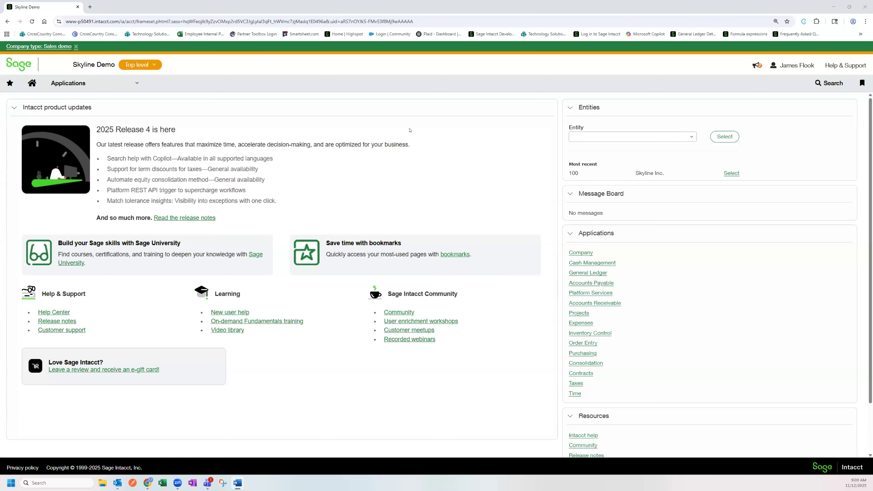
Step: Dismiss the company type banner and review the 2025 Release 4 notes' Accounts Payable and Cash Management topics under Financials
left_click(76, 47)
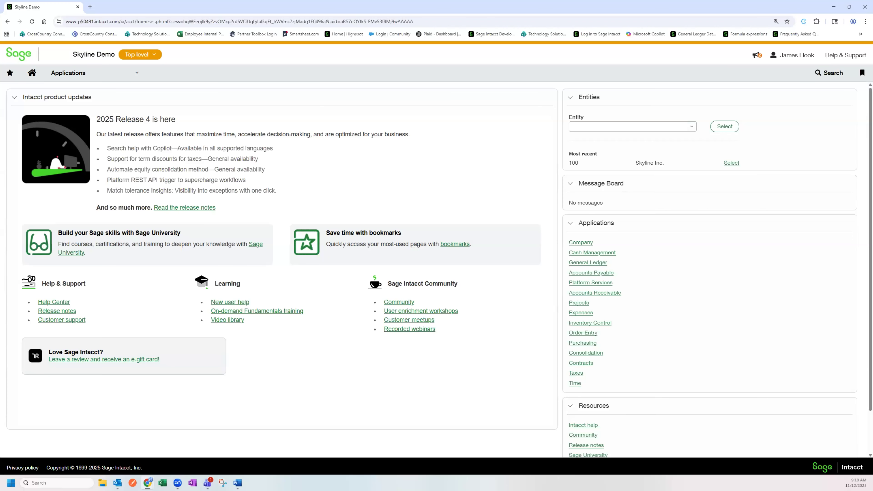
left_click(168, 208)
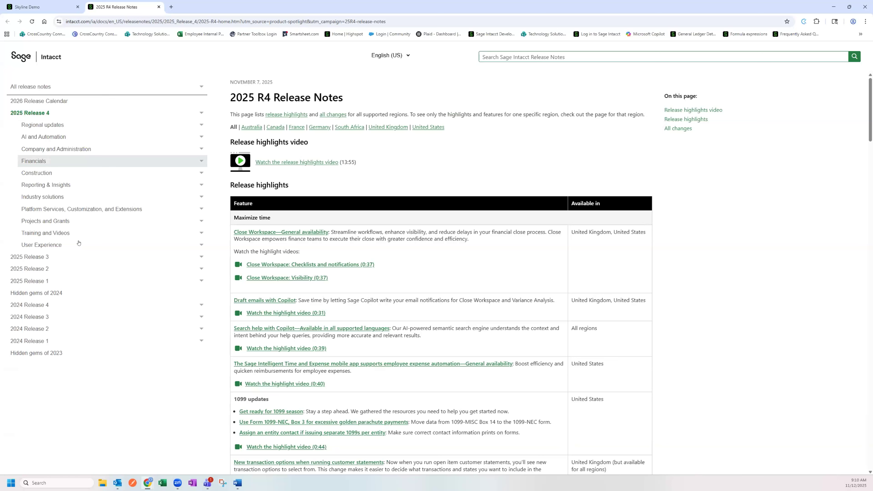
left_click(79, 163)
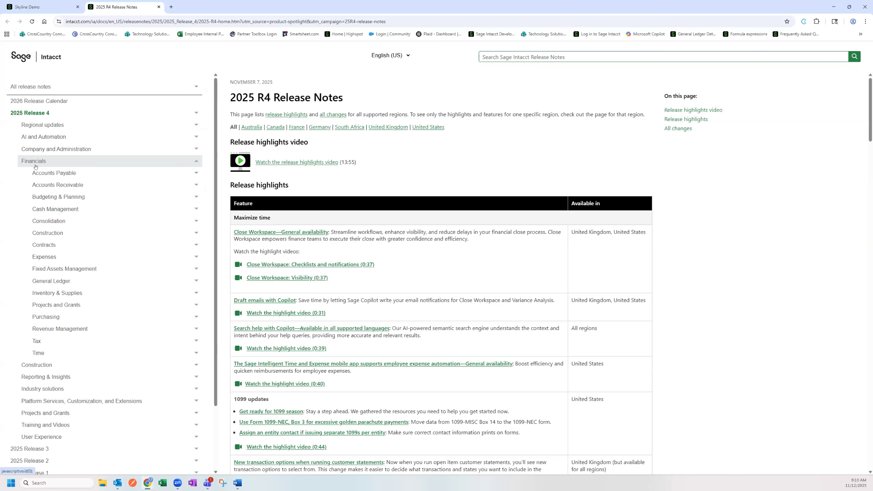
left_click(73, 178)
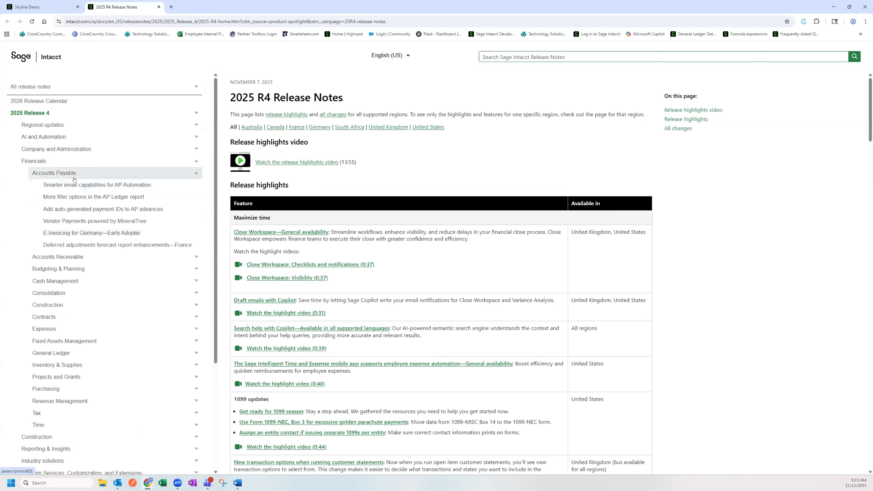
left_click(64, 282)
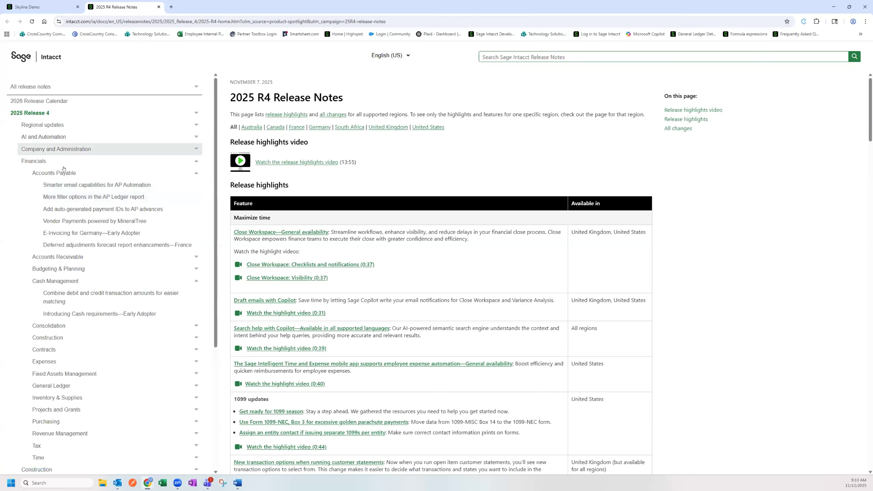
left_click(159, 7)
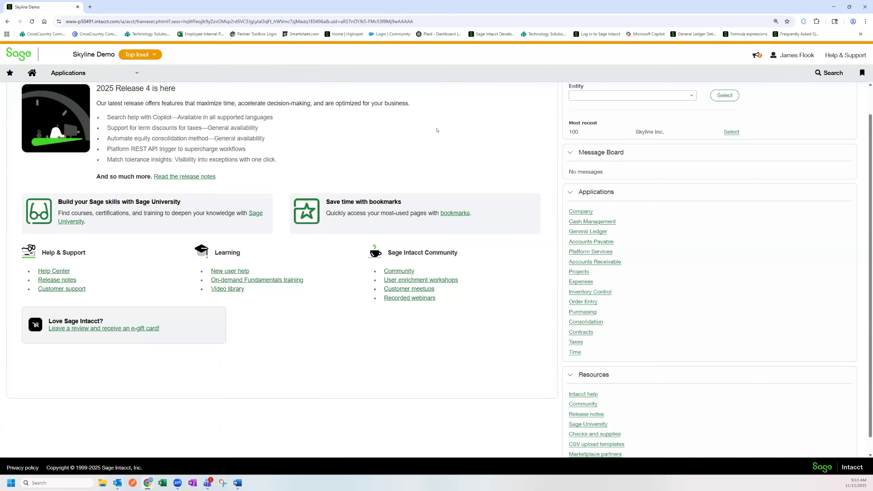
Step: Open the Video Library from the Help Center's Get started topics and look through the Accounts Payable videos
scroll(437, 130, "up", 1)
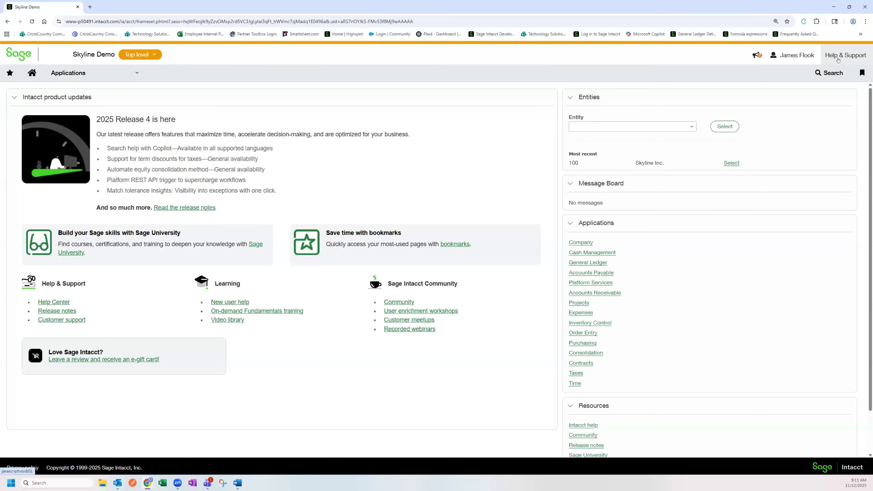
left_click(845, 57)
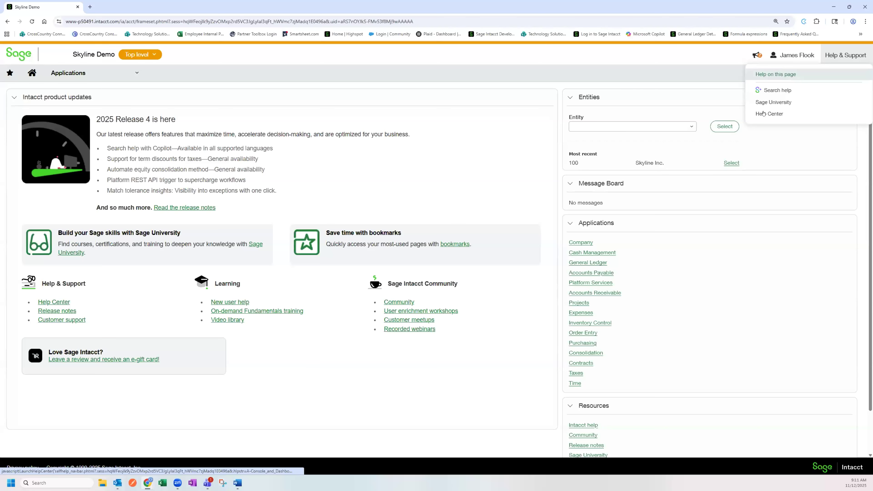
left_click(775, 114)
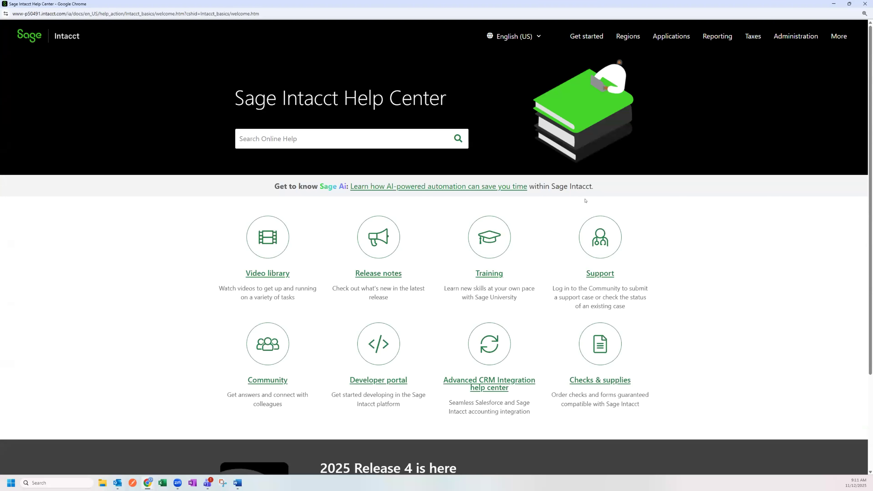
mouse_move(588, 39)
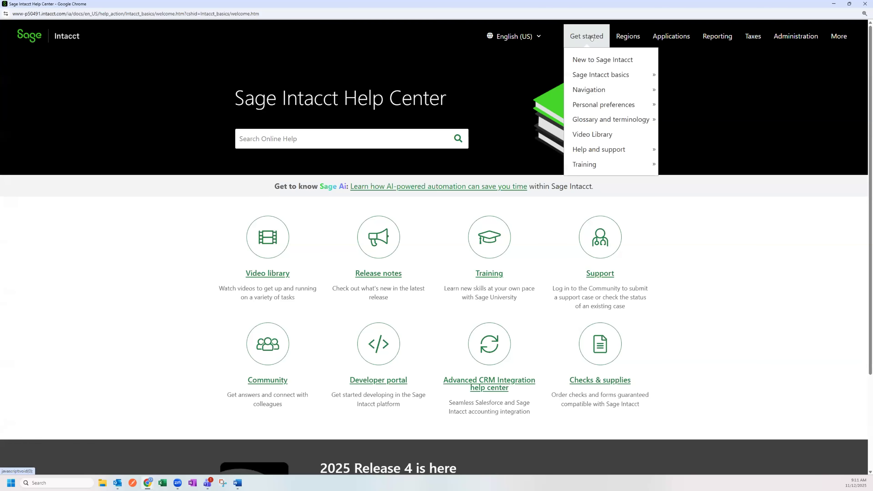
left_click(589, 135)
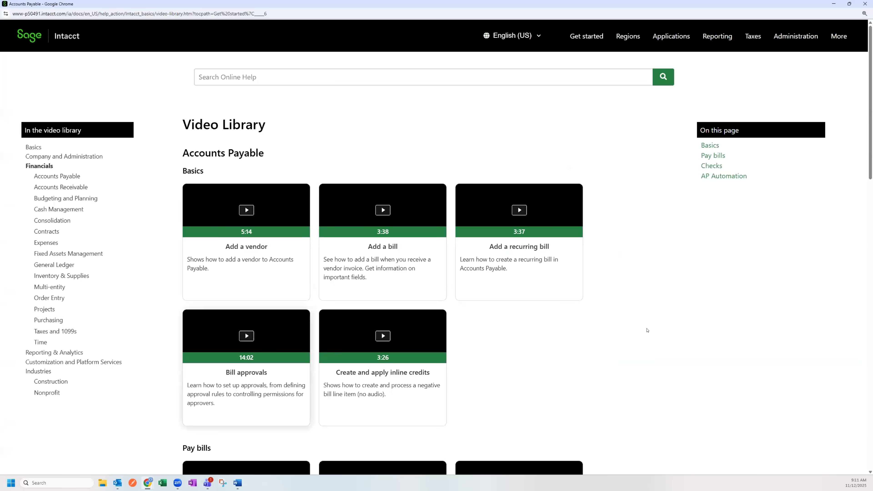
scroll(646, 329, "down", 6)
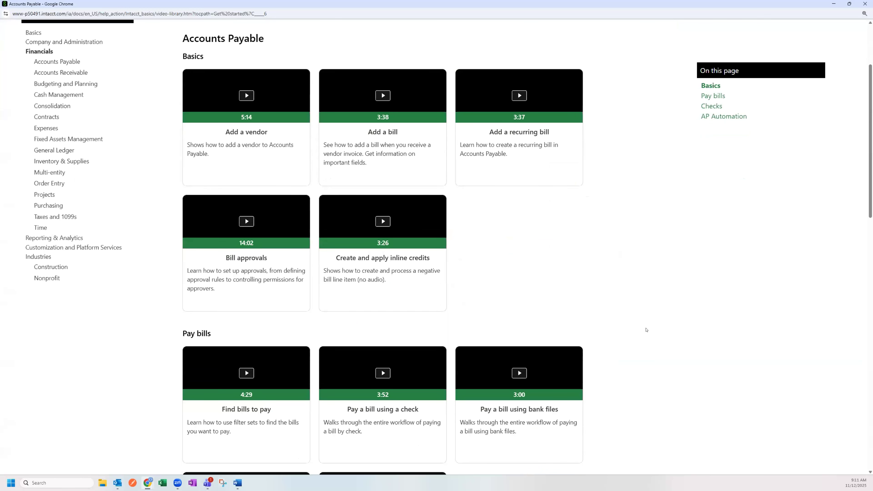
scroll(567, 365, "down", 2)
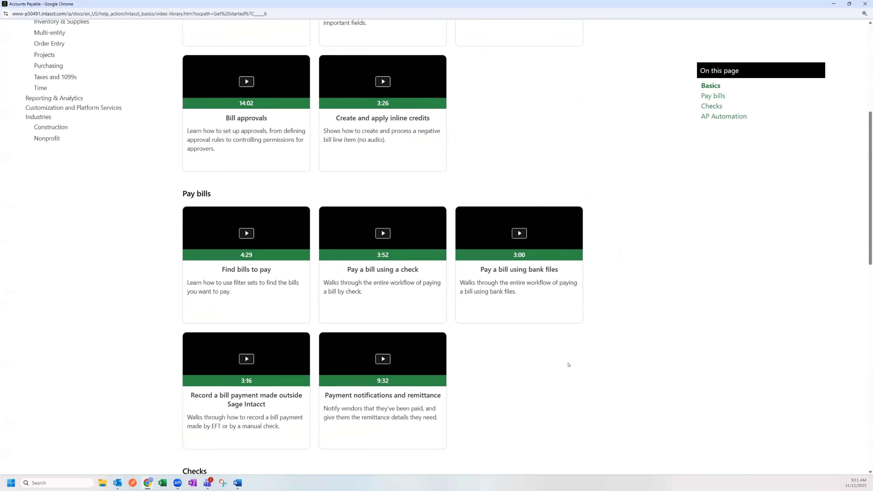
scroll(560, 351, "up", 4)
scroll(567, 333, "up", 4)
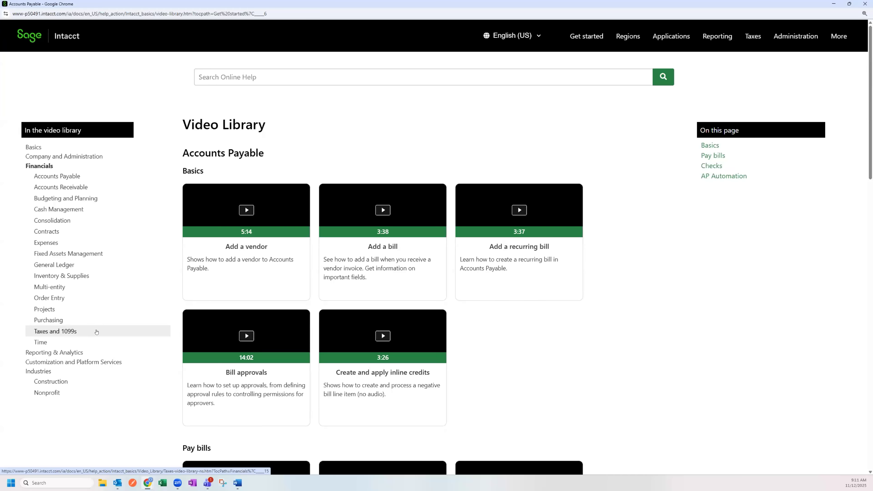
Step: Review the Taxes and 1099s videos in the Video Library and close the Help Center window
left_click(73, 331)
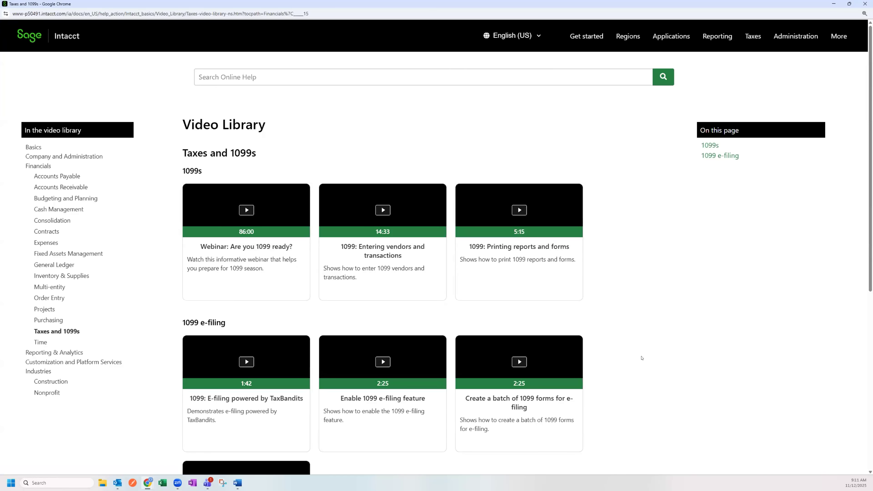
scroll(675, 301, "down", 5)
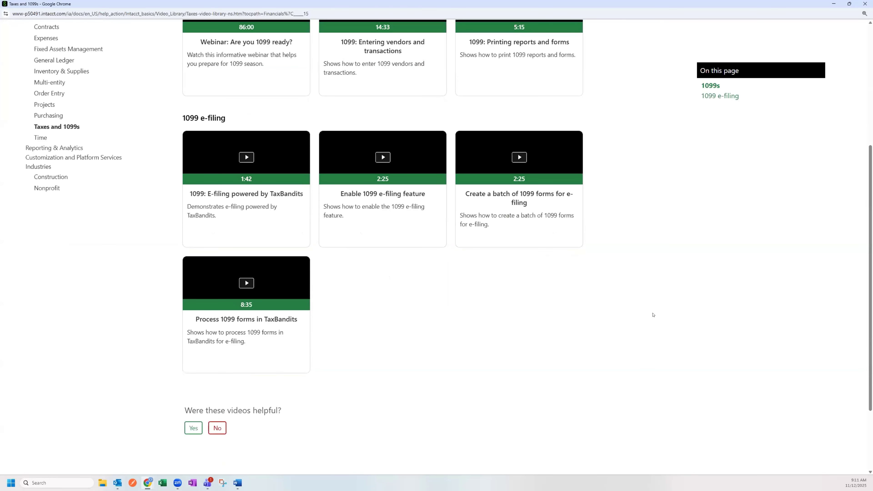
scroll(652, 315, "up", 5)
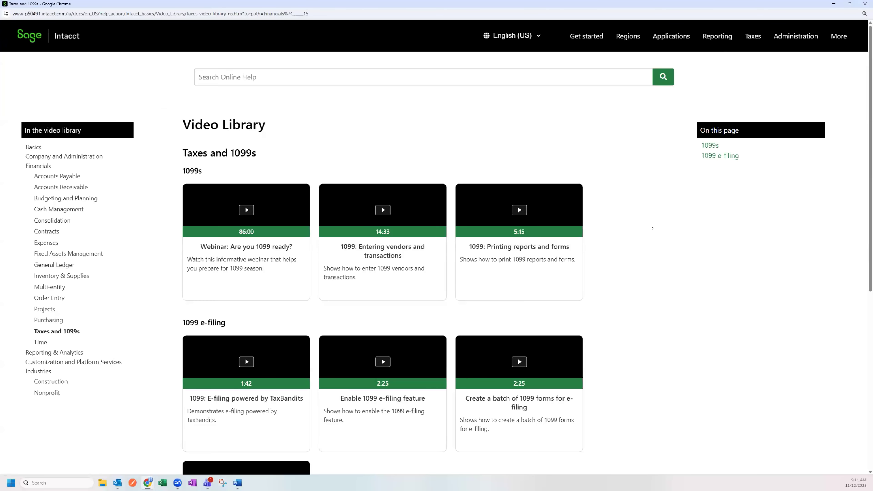
left_click(865, 3)
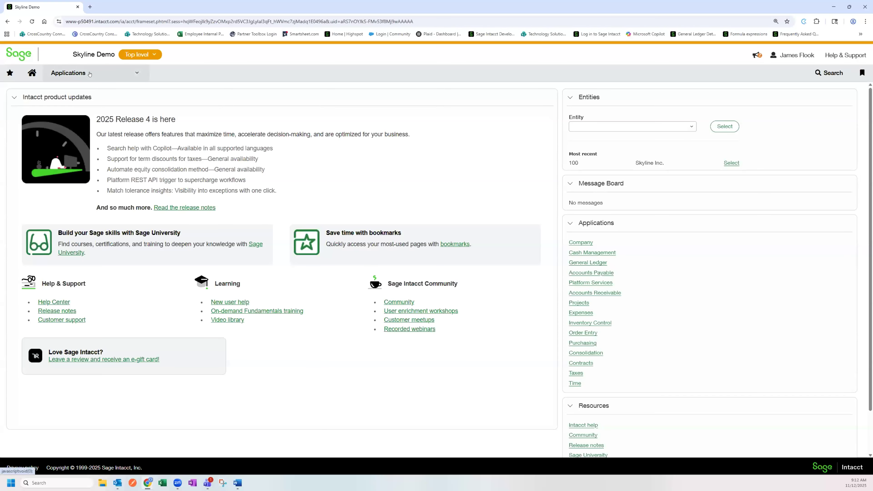
Step: Open the company's Classes list and examine the class ID and name of the Enterprise class
left_click(68, 72)
mouse_move(72, 114)
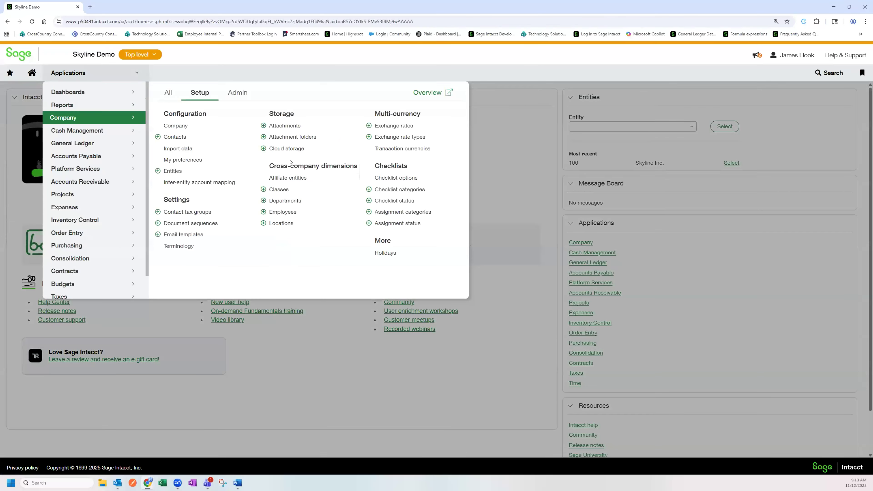
left_click(282, 189)
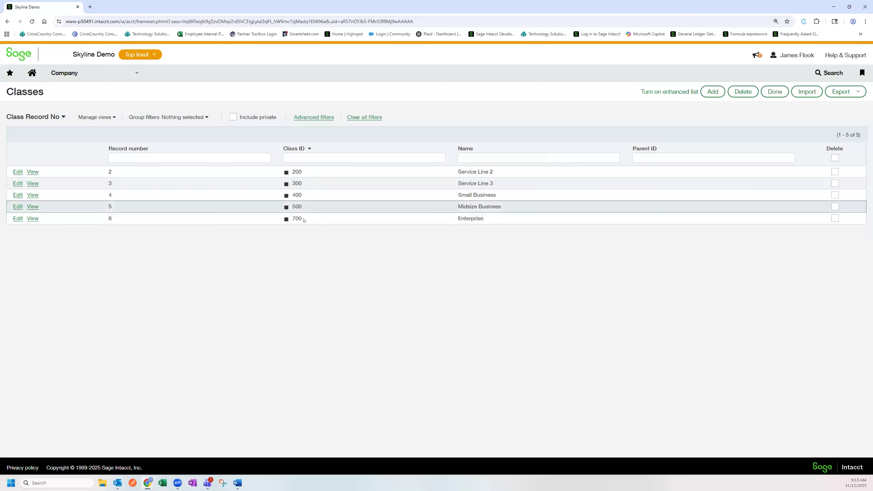
left_click_drag(302, 219, 291, 218)
left_click(324, 238)
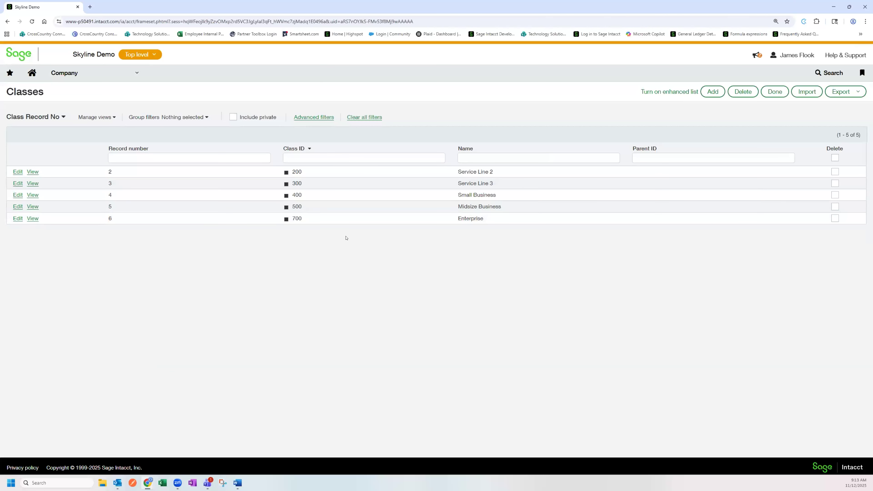
left_click_drag(484, 219, 457, 218)
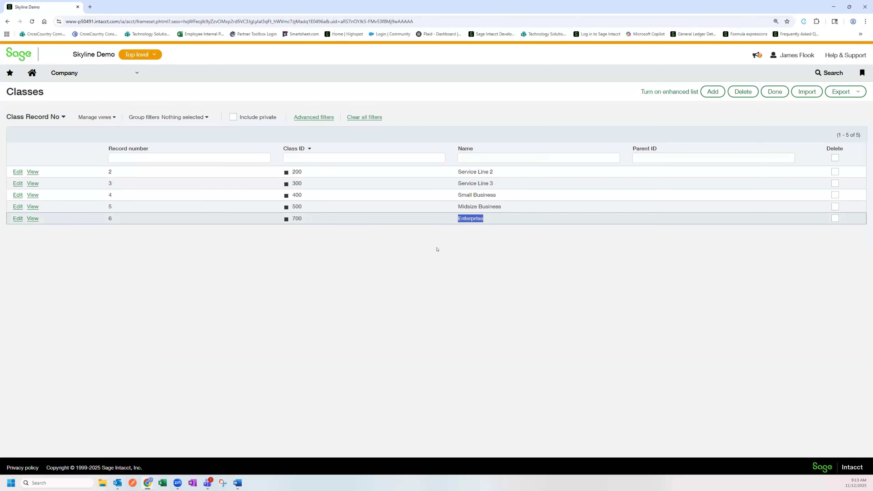
key("ctrl+a")
left_click(312, 228)
left_click_drag(304, 219, 293, 219)
left_click(334, 232)
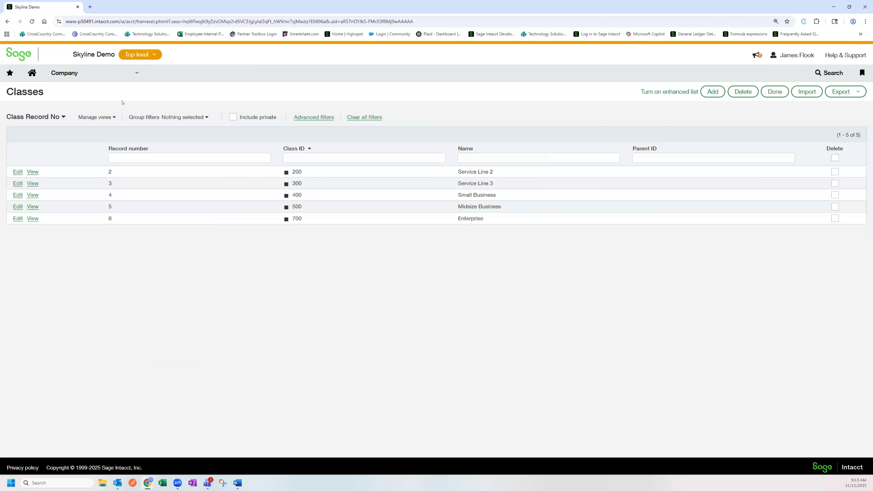
Step: Open the new import service from the company's data import checklist and look through the imports by application
left_click(75, 74)
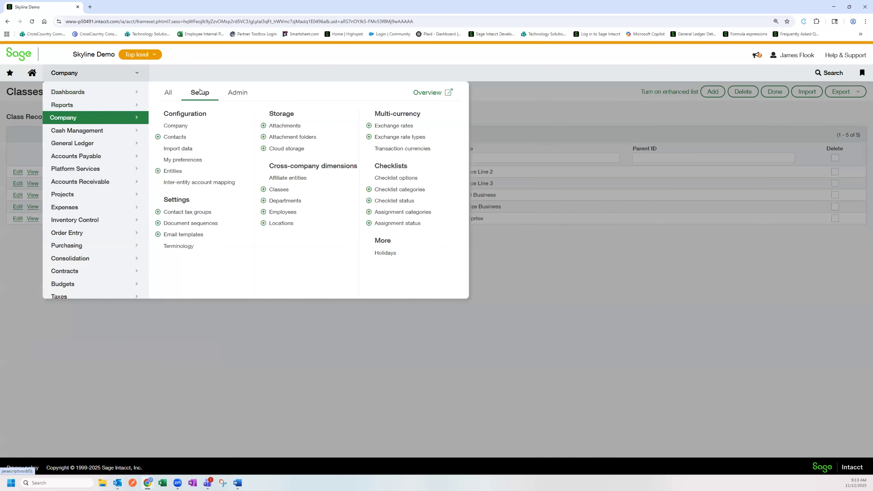
left_click(178, 149)
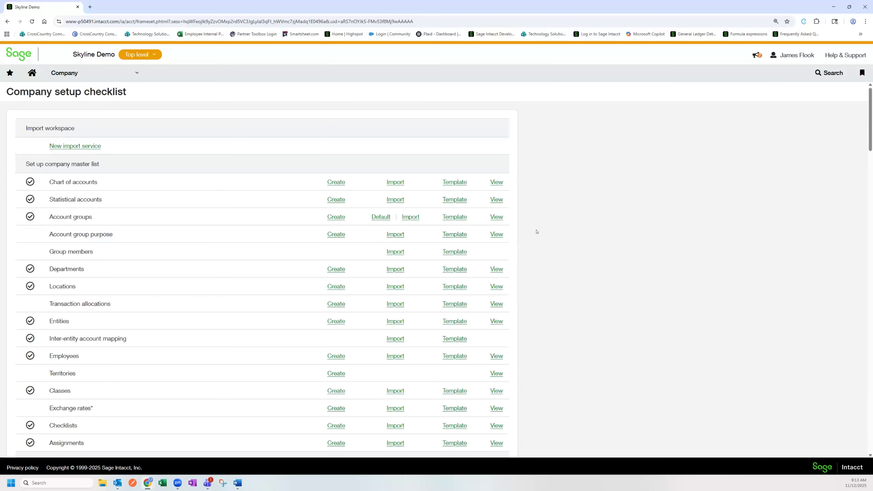
left_click(71, 146)
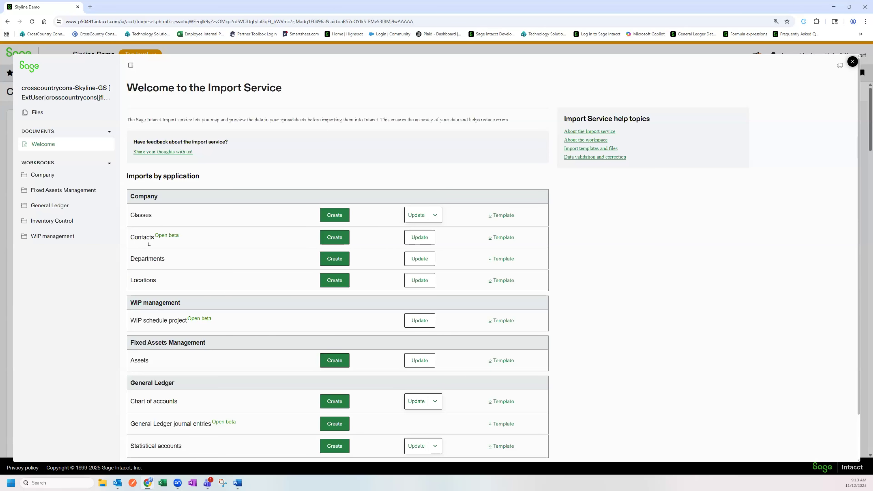
scroll(172, 240, "down", 1)
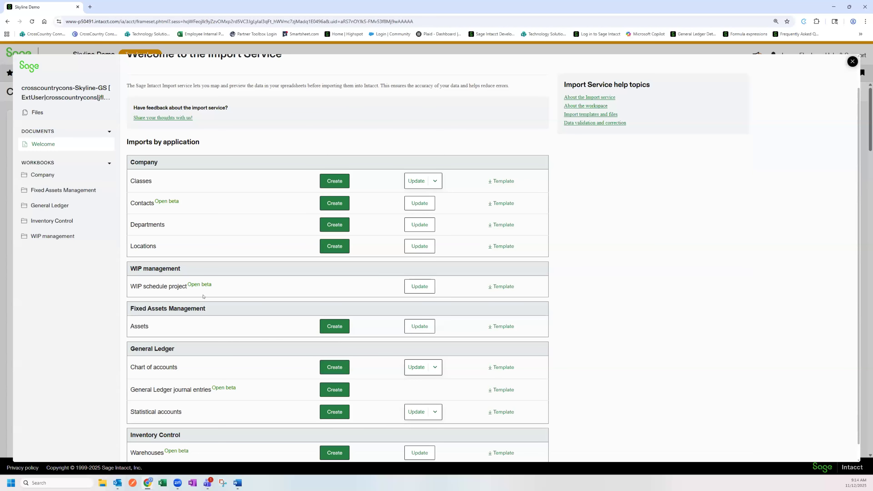
scroll(232, 292, "down", 1)
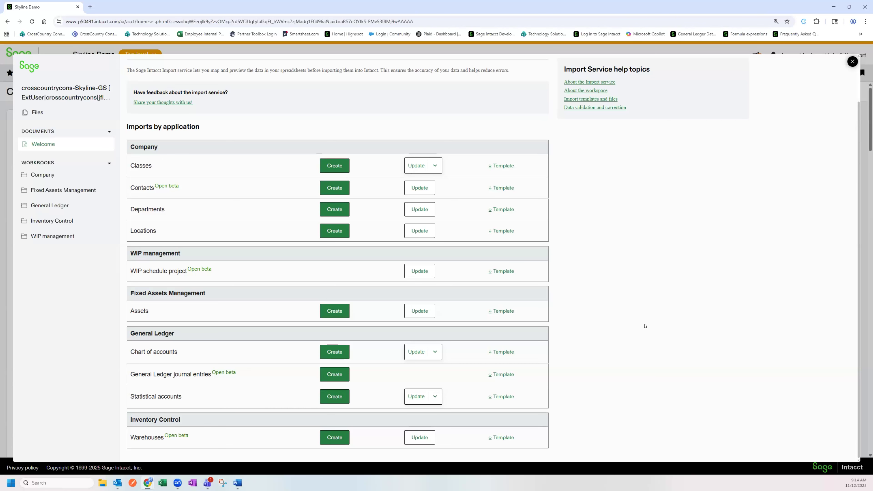
scroll(644, 326, "up", 1)
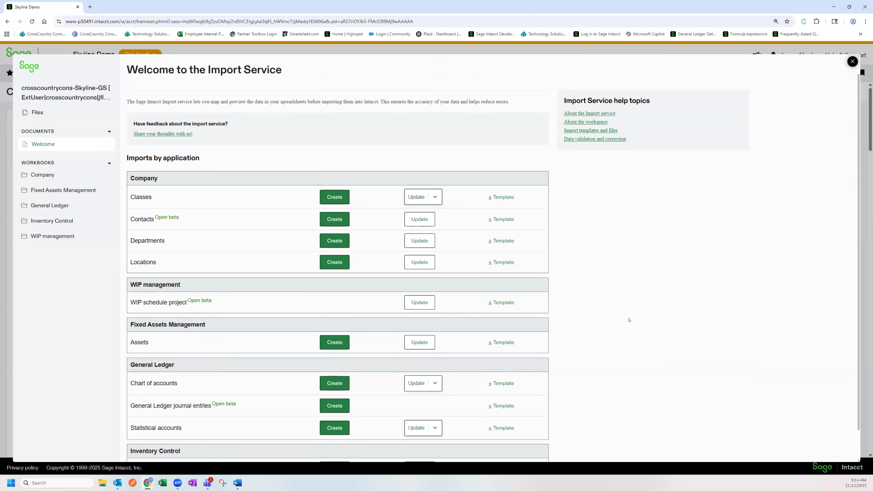
scroll(600, 227, "down", 1)
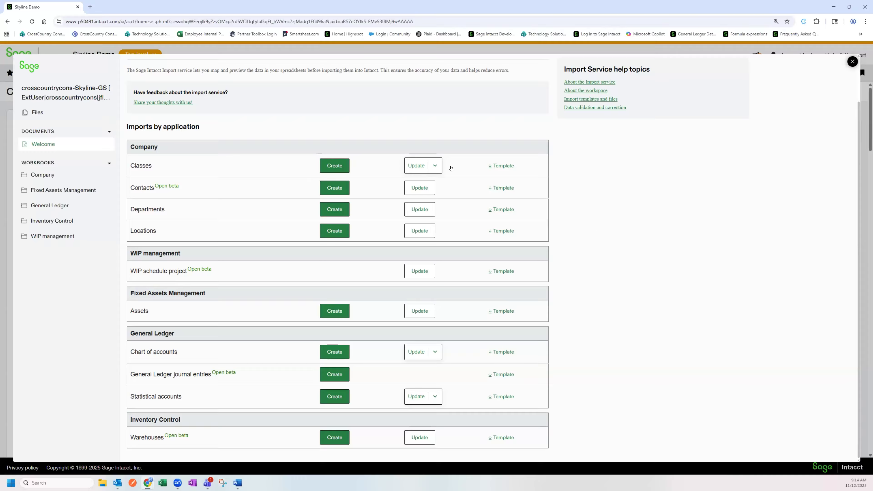
Step: Check the update choices offered for the Classes import, including Update ID
left_click(414, 167)
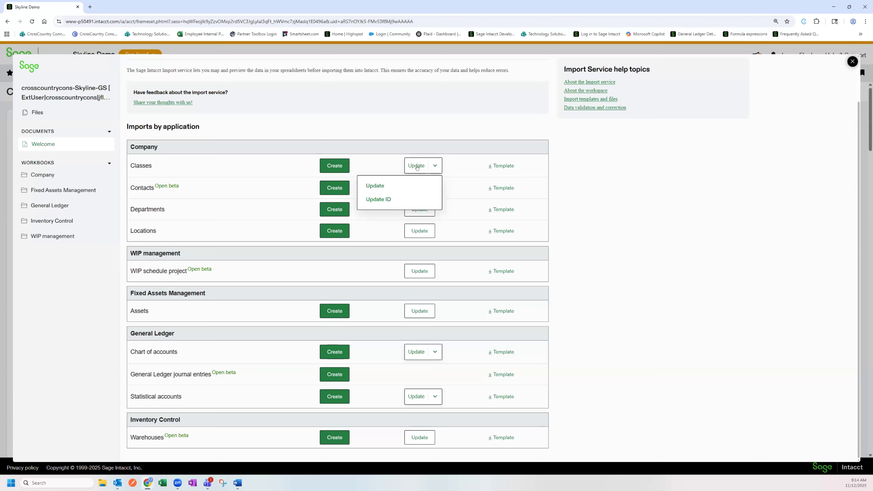
left_click(380, 200)
scroll(597, 213, "up", 2)
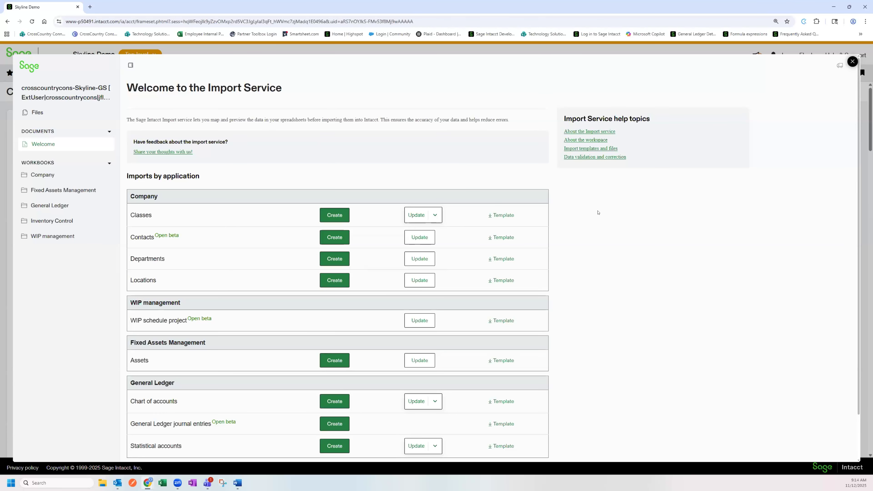
Step: Download the Classes import template, open it in Excel and enable editing
left_click(503, 216)
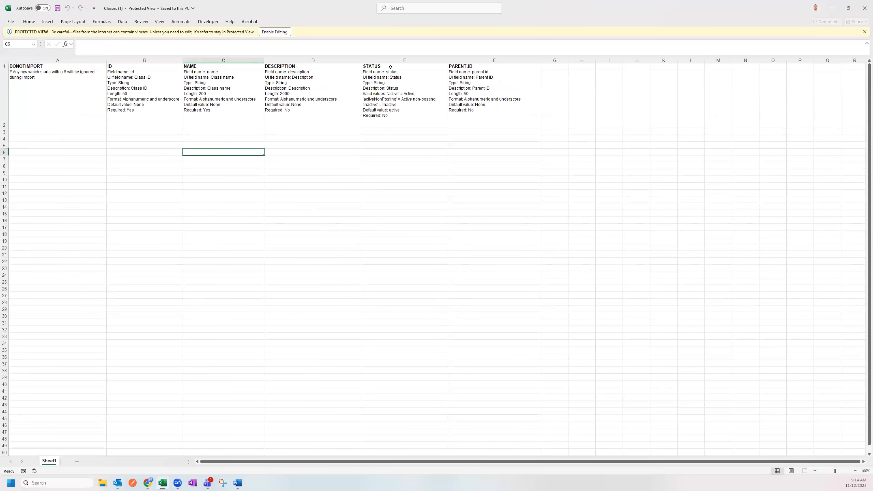
left_click(249, 75)
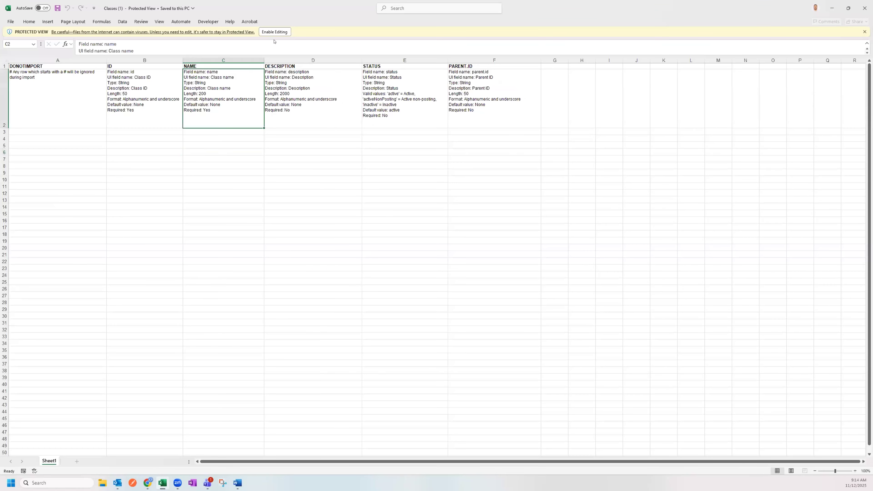
left_click(275, 31)
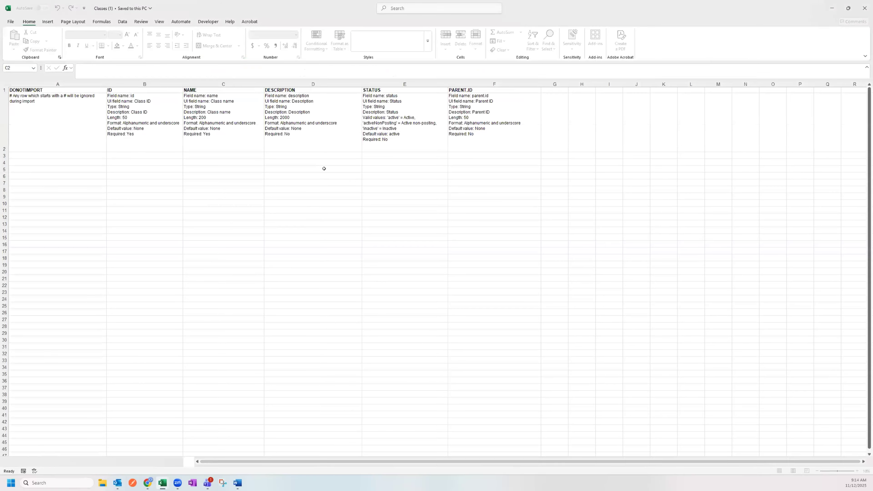
Step: Add a RECORDNO column header in cell G1 of the Classes import template
left_click(131, 90)
left_click(548, 91)
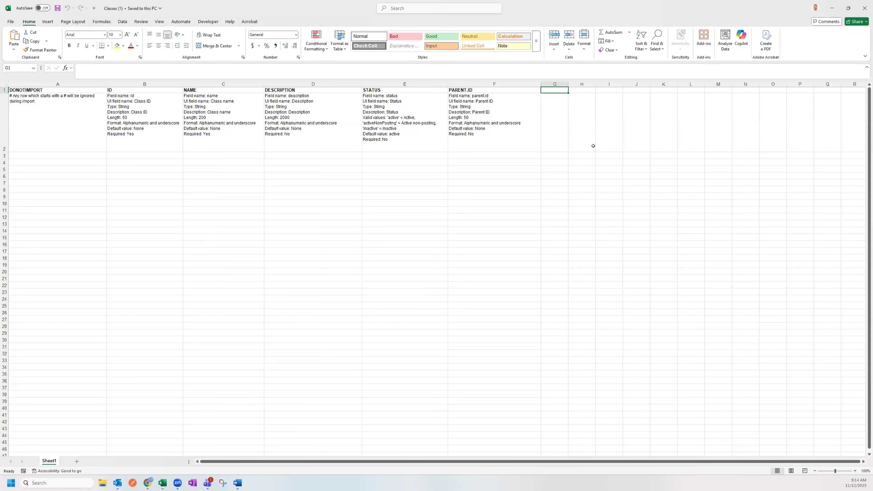
type("RECORD")
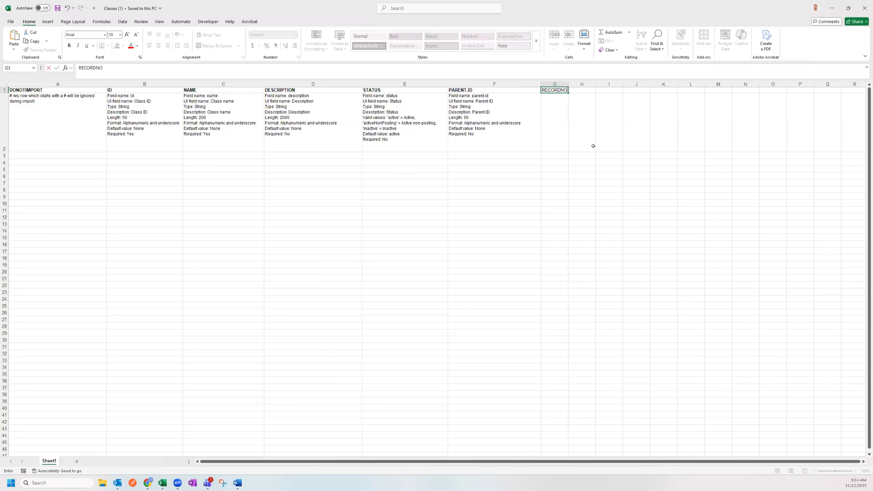
type("NO")
key("Return")
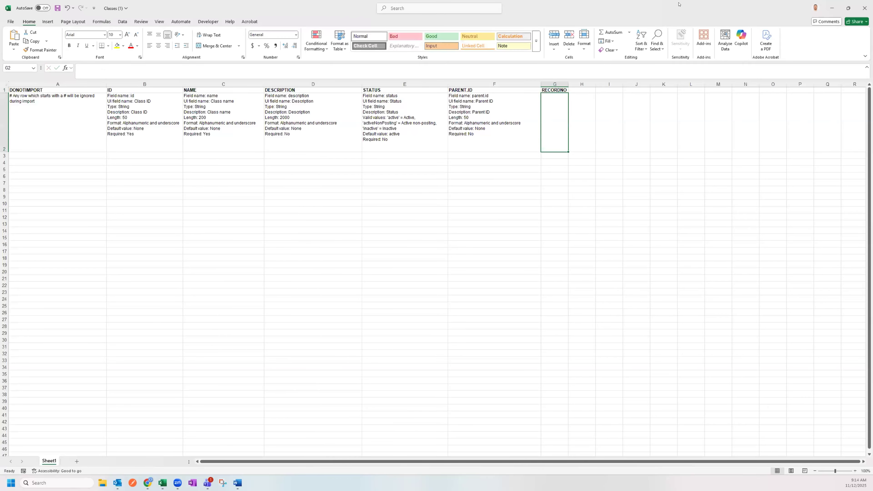
Step: Return to the import service in the browser, duplicate its tab and open the company's Classes list in the copy
key("alt+Tab")
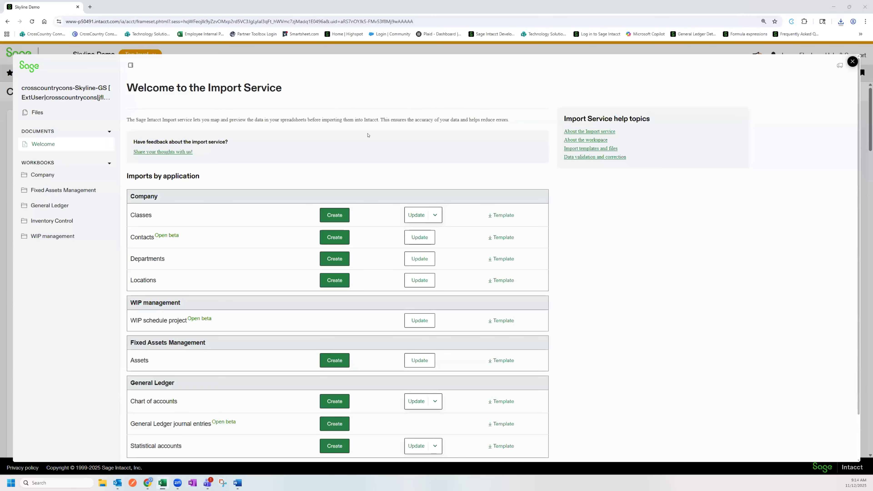
right_click(50, 7)
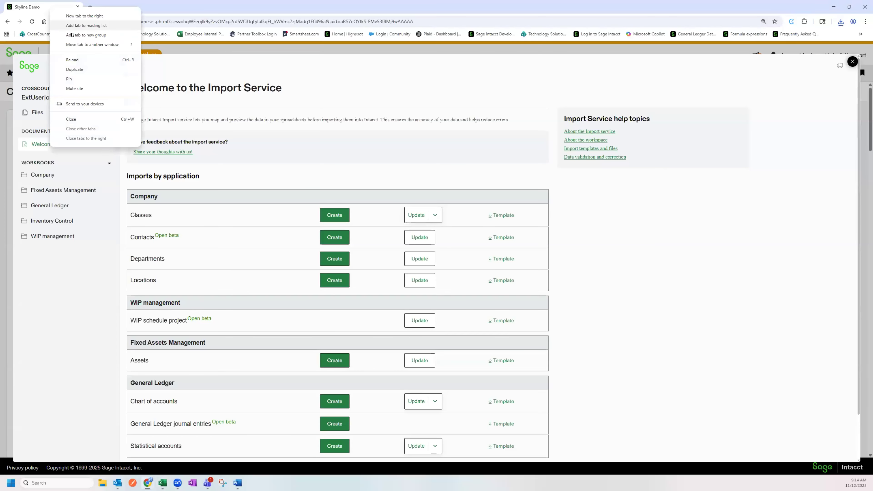
left_click(75, 69)
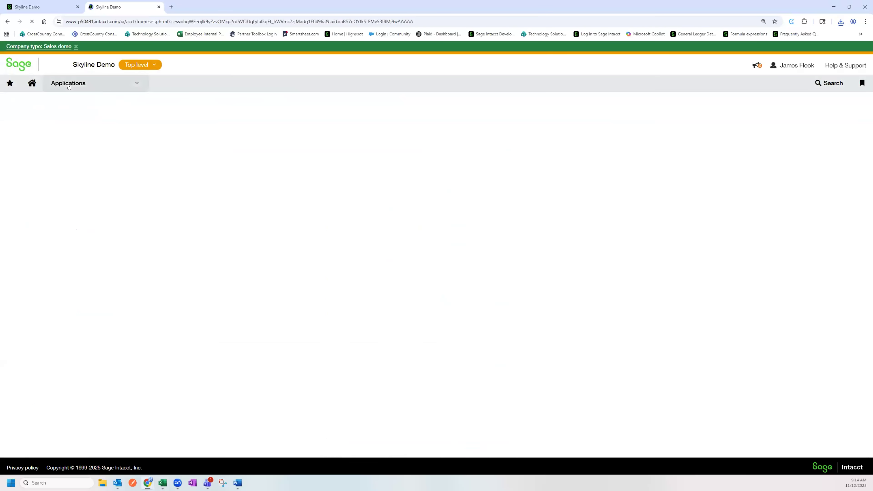
left_click(69, 90)
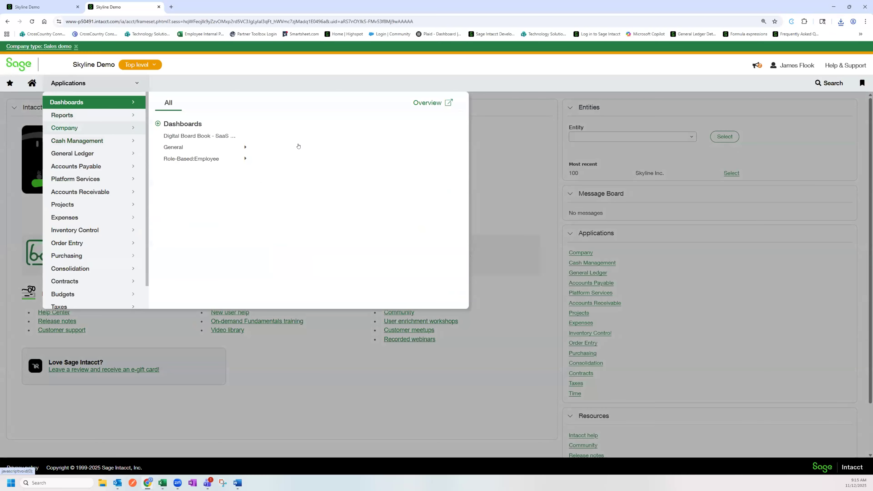
left_click(279, 200)
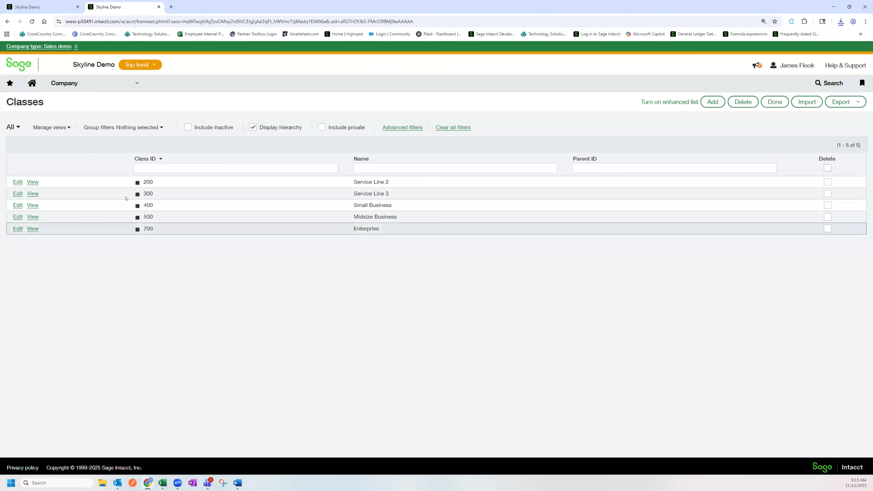
Step: Check the columns offered for a new Classes list view, including Record number, and leave without saving a view
left_click(62, 129)
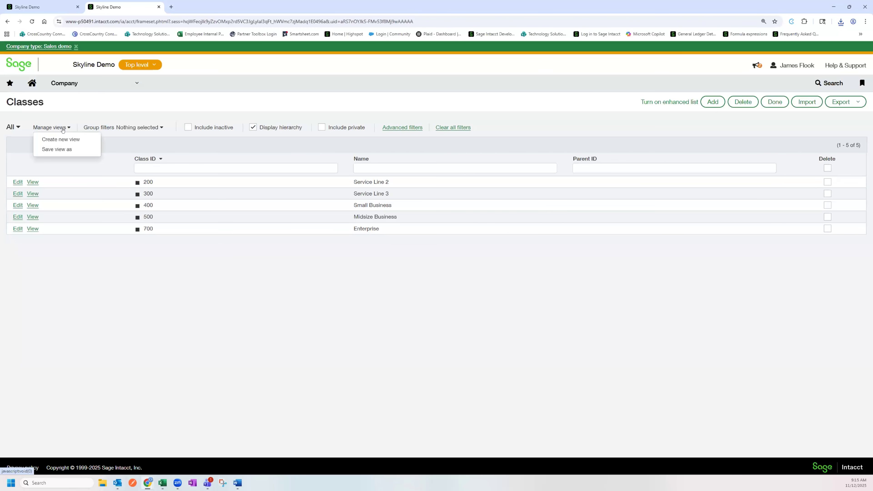
left_click(59, 140)
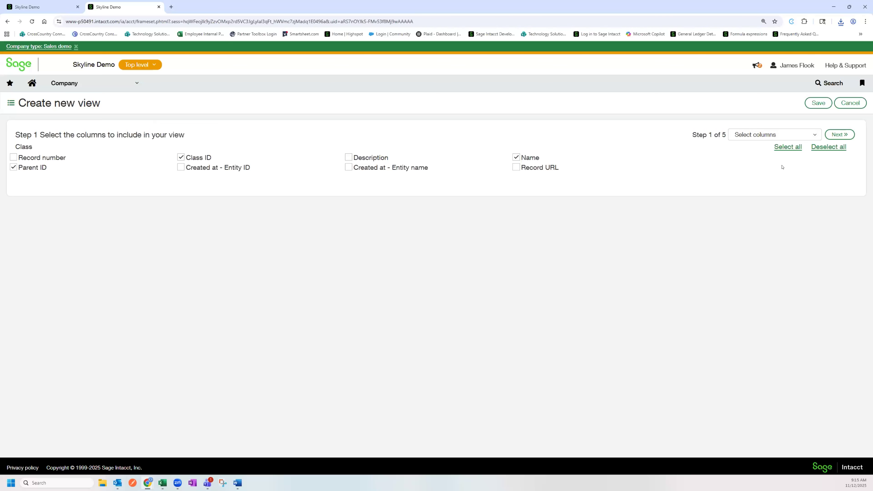
left_click(859, 102)
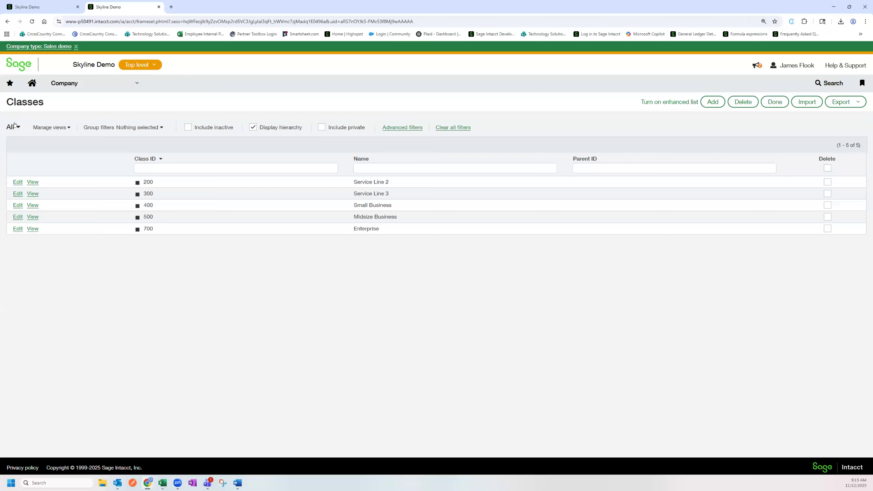
Step: Switch the Classes list to the Class Record No view and examine the record number of the Enterprise class
left_click(9, 129)
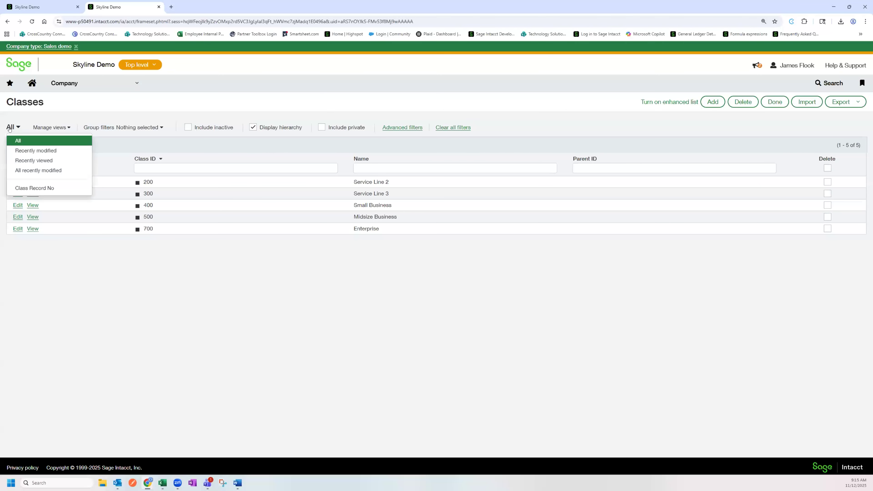
left_click(54, 188)
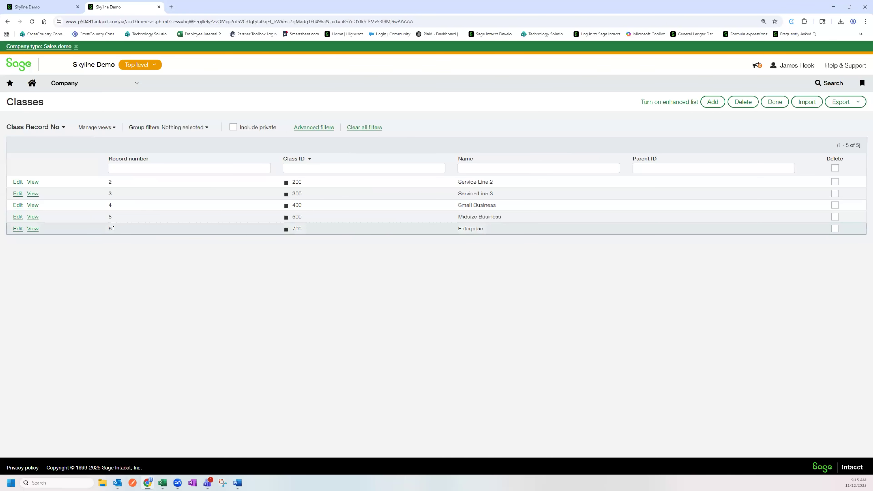
double_click(466, 227)
left_click(151, 231)
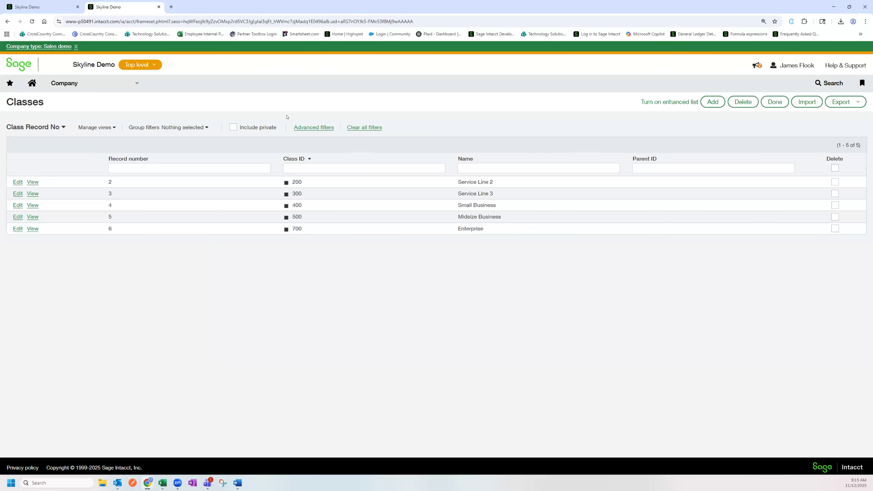
Step: Start an Update ID import for Classes in the import service and upload the Classes file from the R4 Imports folder
left_click(52, 8)
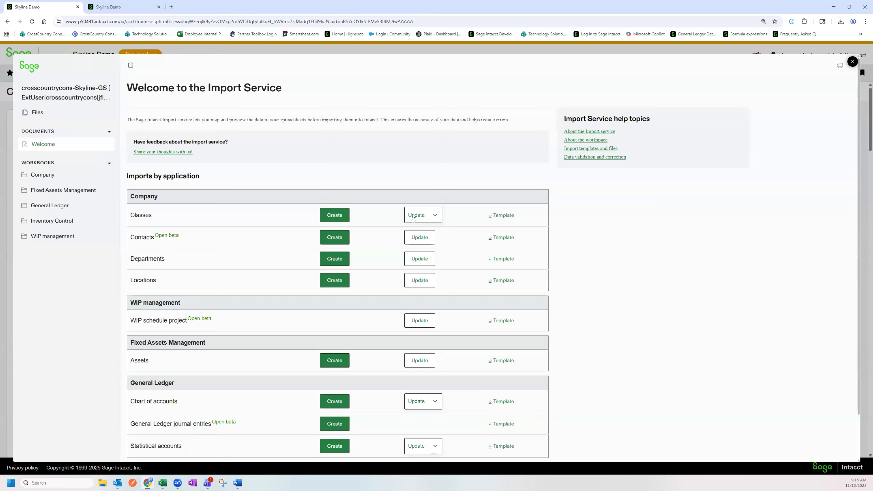
mouse_move(423, 214)
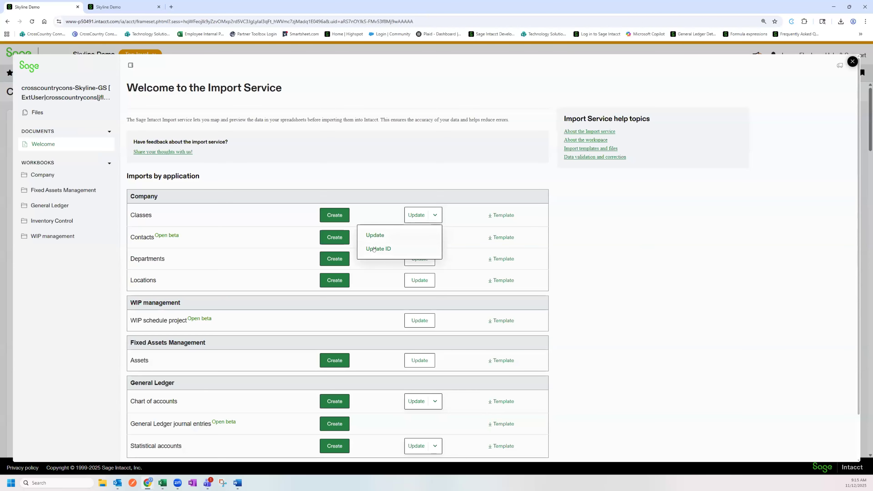
left_click(370, 252)
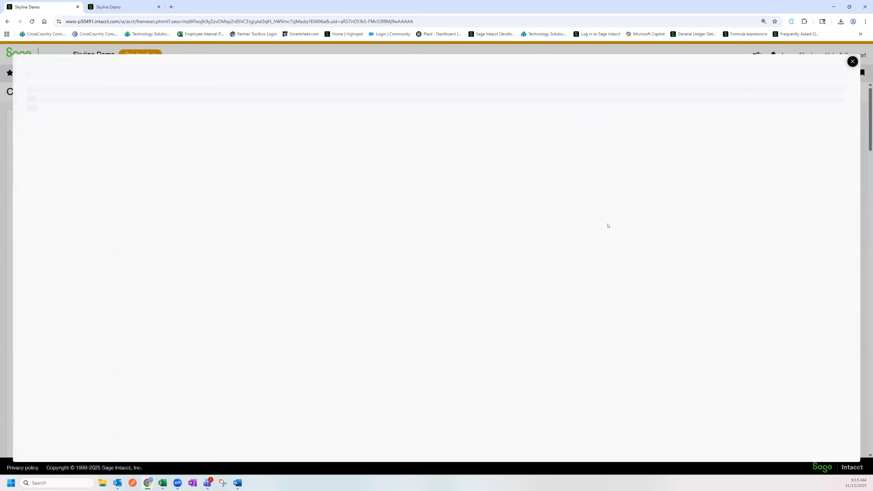
left_click(504, 186)
left_click(90, 55)
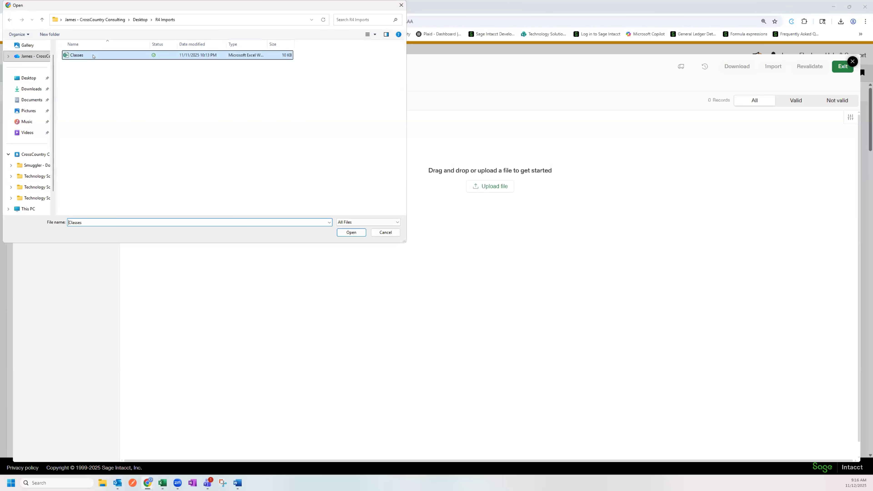
left_click(350, 232)
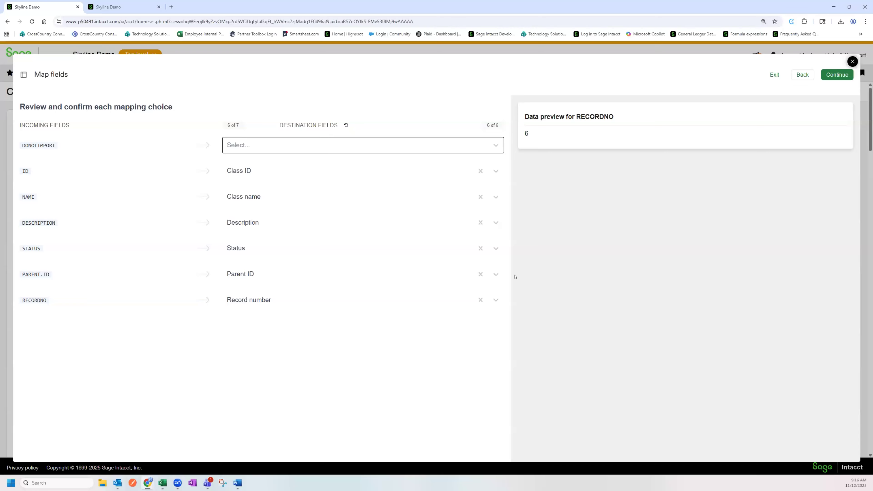
Step: Confirm the field and status mappings, and import the Enterprise record with class ID 600
left_click(837, 75)
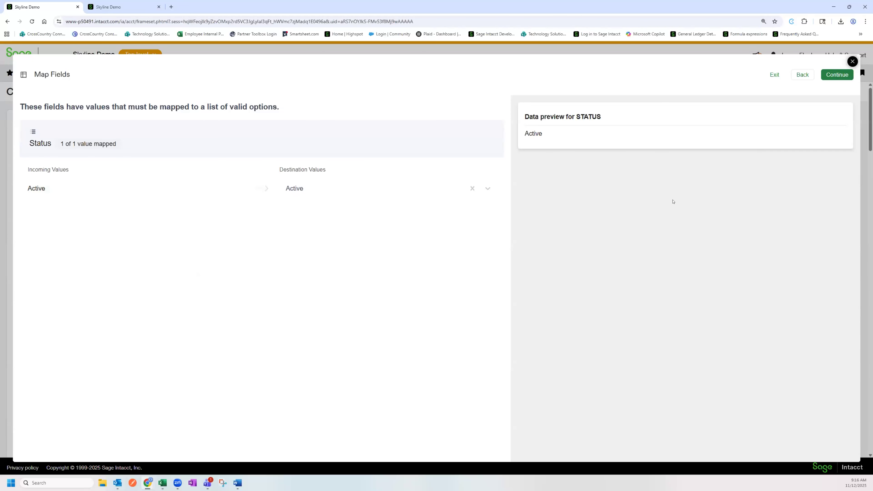
left_click(827, 76)
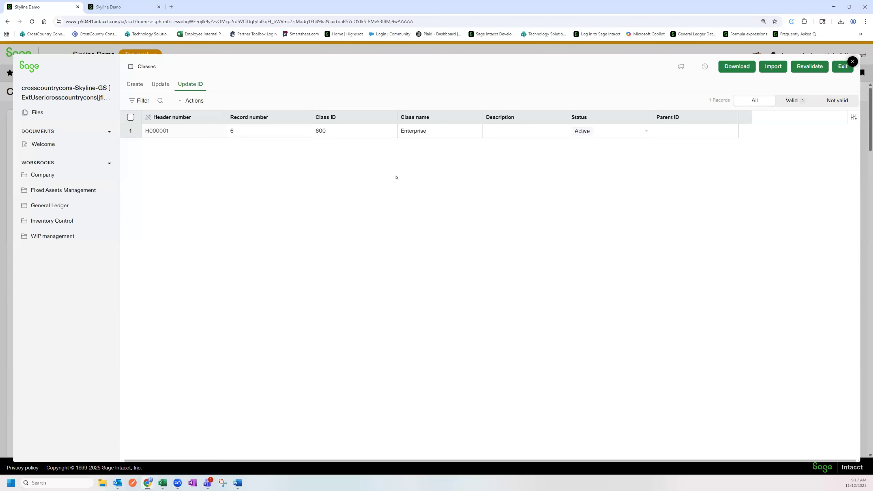
left_click(285, 130)
left_click(344, 133)
left_click(346, 132)
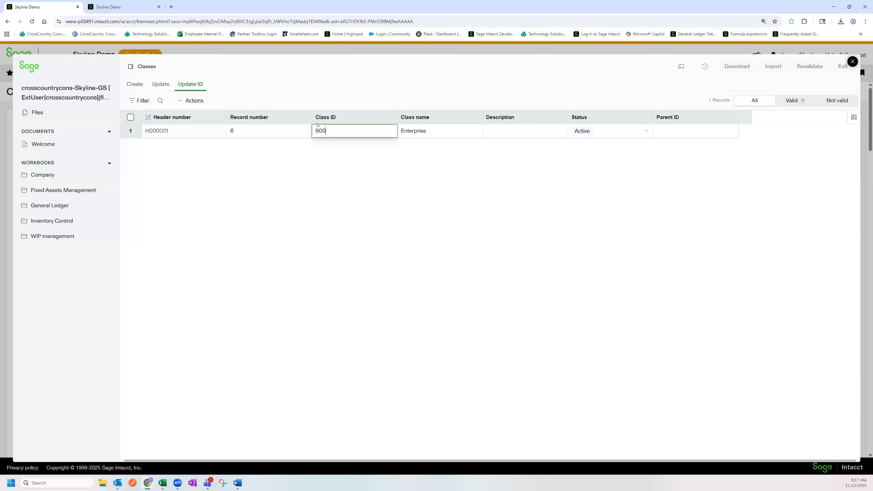
left_click(417, 189)
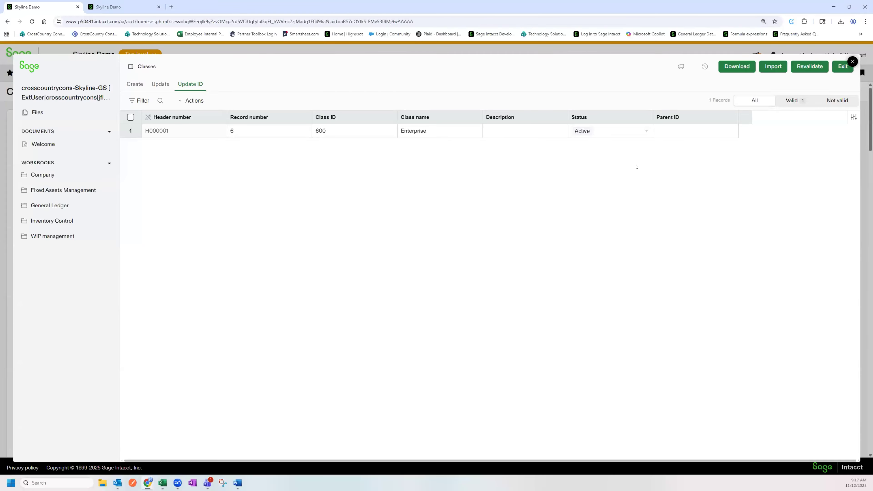
left_click(771, 67)
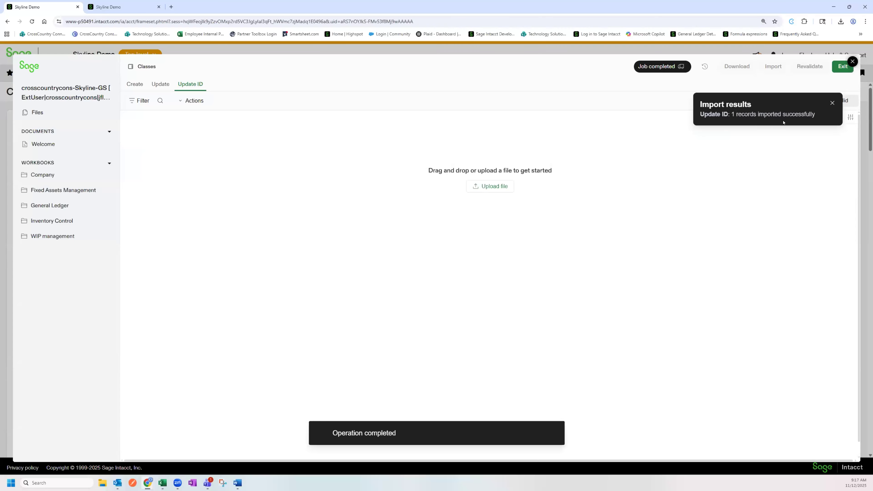
Step: Reload the Classes list in the other browser tab and check the class ID of the Enterprise class
left_click(132, 5)
left_click(31, 22)
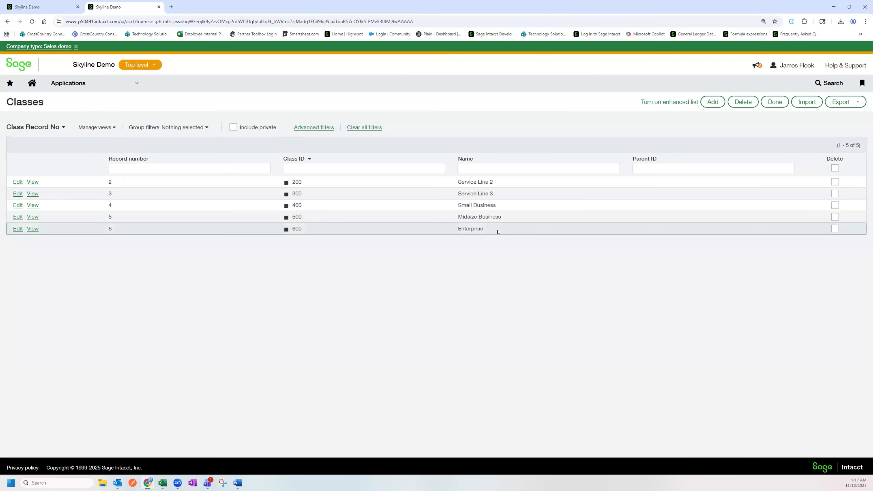
left_click_drag(497, 230, 441, 231)
left_click_drag(305, 230, 292, 230)
left_click(304, 260)
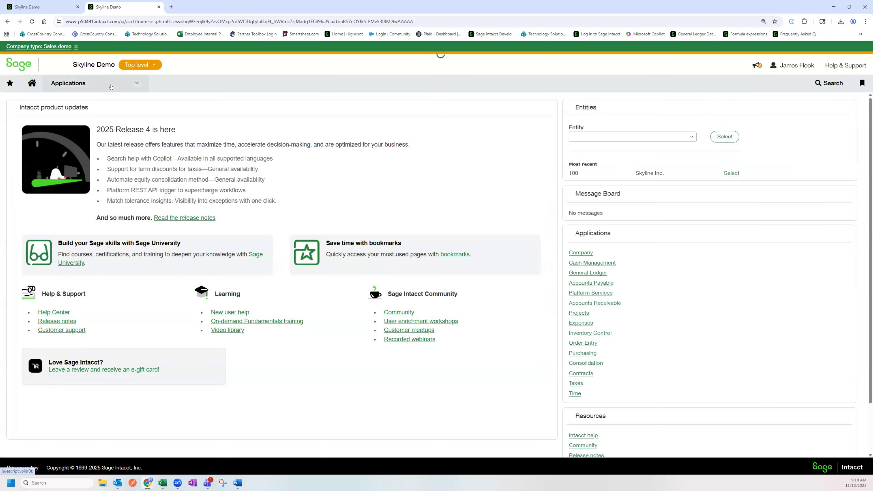
Step: Open Cash Management's matching and creation rules and start a new rule of type Match rule
left_click(109, 90)
mouse_move(70, 141)
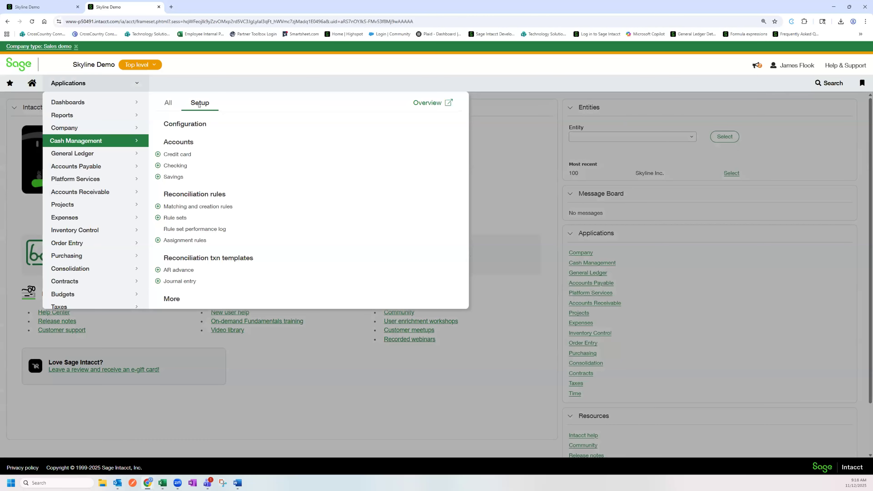
left_click(187, 207)
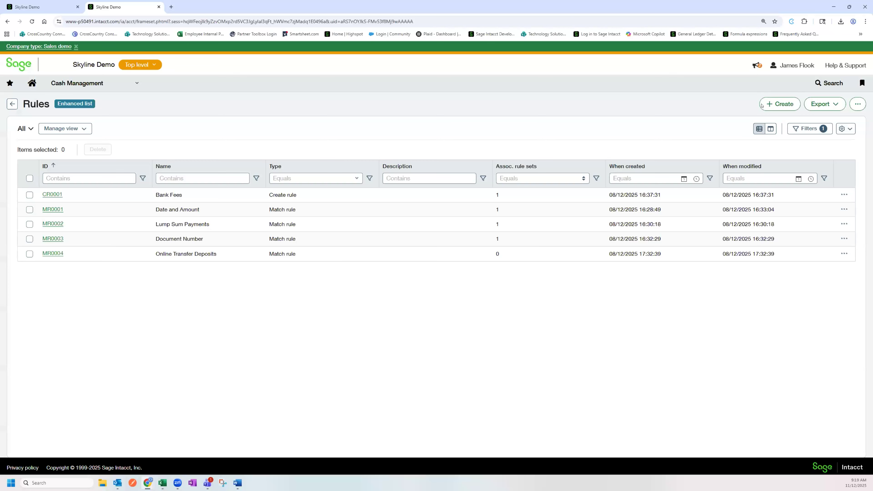
left_click(770, 104)
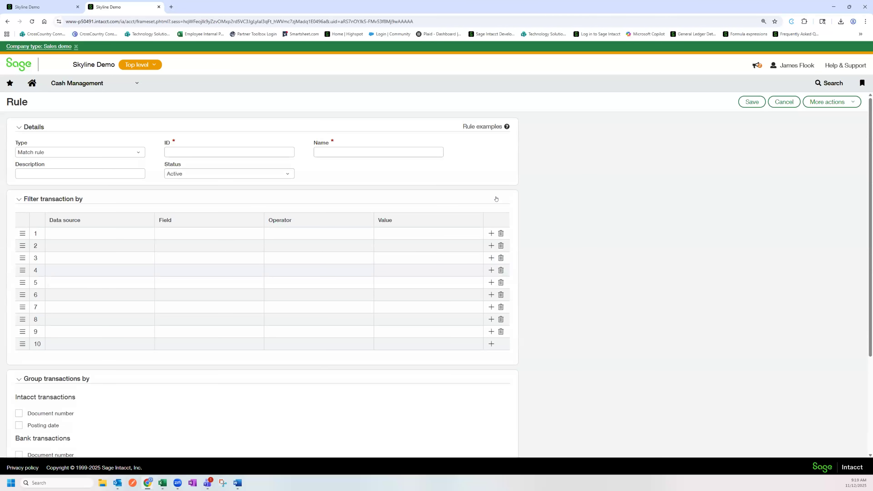
left_click(48, 152)
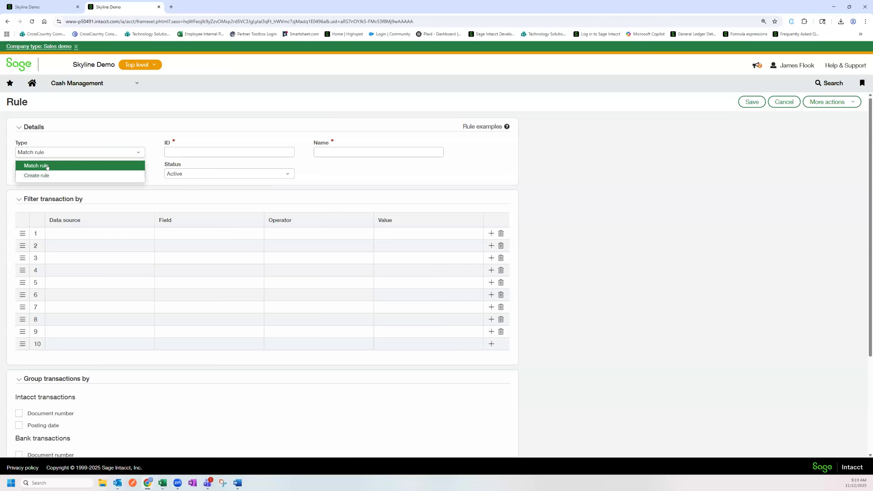
left_click(48, 166)
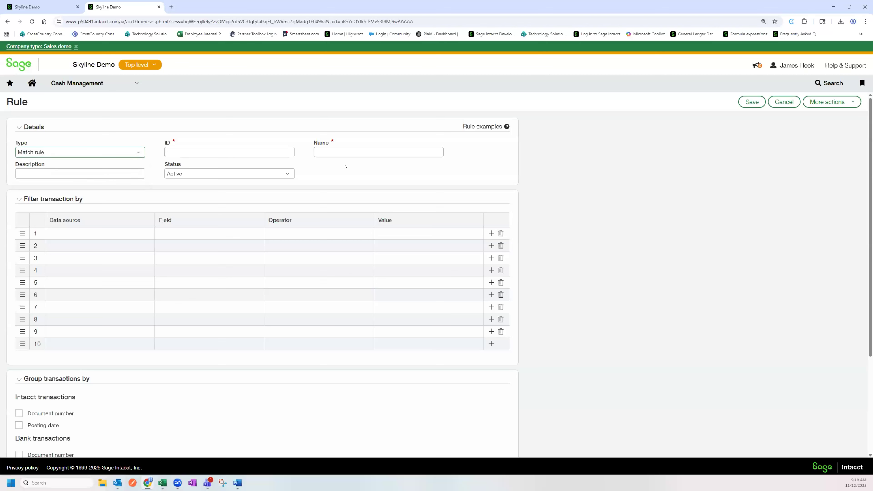
left_click(237, 152)
left_click(330, 151)
left_click(97, 176)
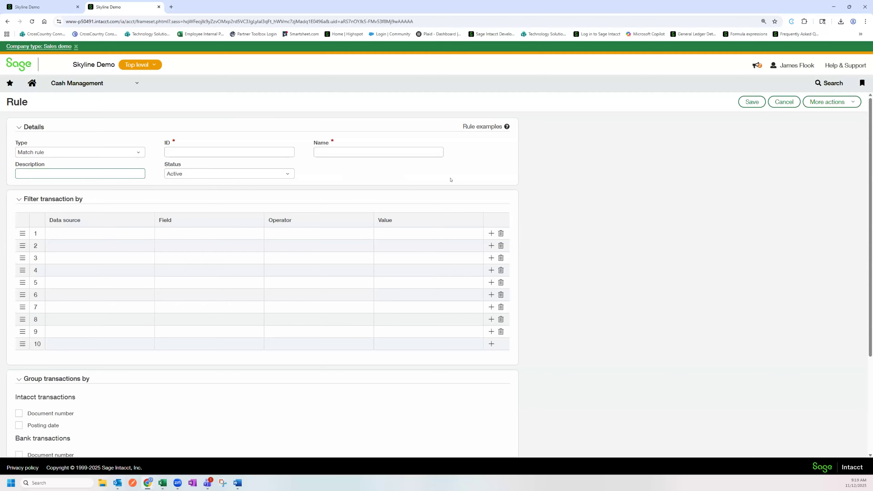
Step: Set the rule's first matching condition so the bank field Amount (combine debits and credits) Equals the Intacct transaction's Amount
scroll(558, 193, "down", 1)
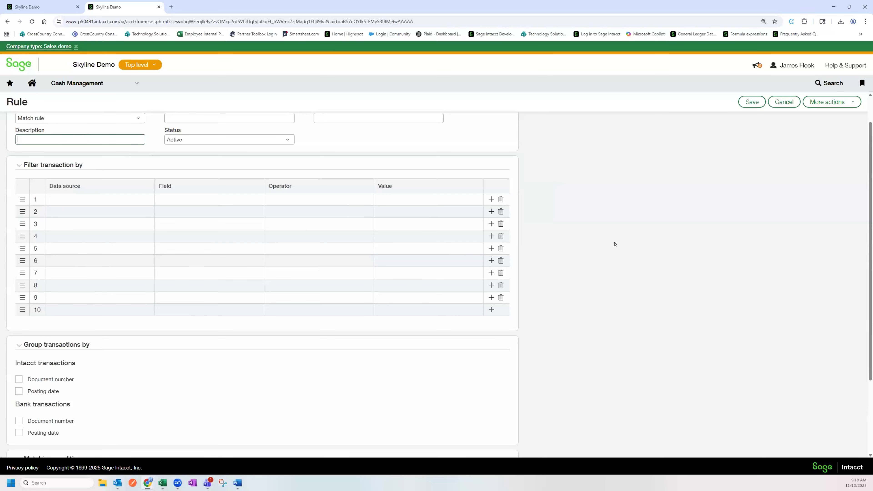
scroll(575, 262, "down", 3)
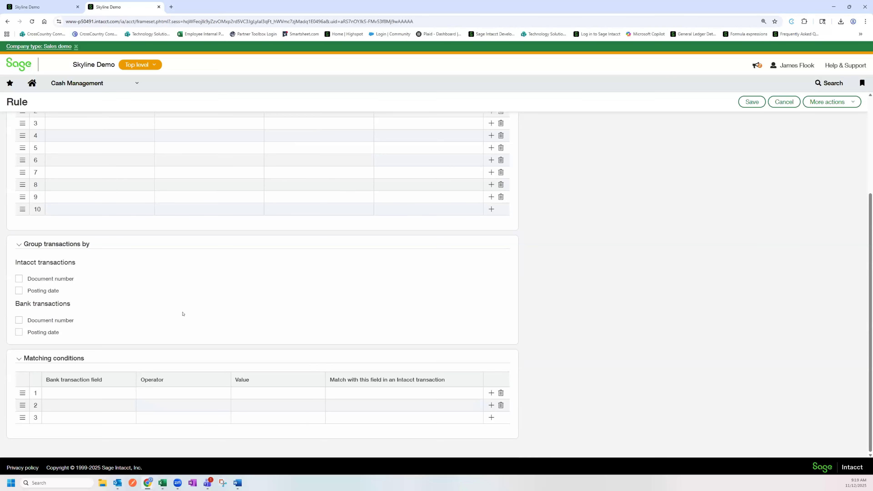
left_click(351, 391)
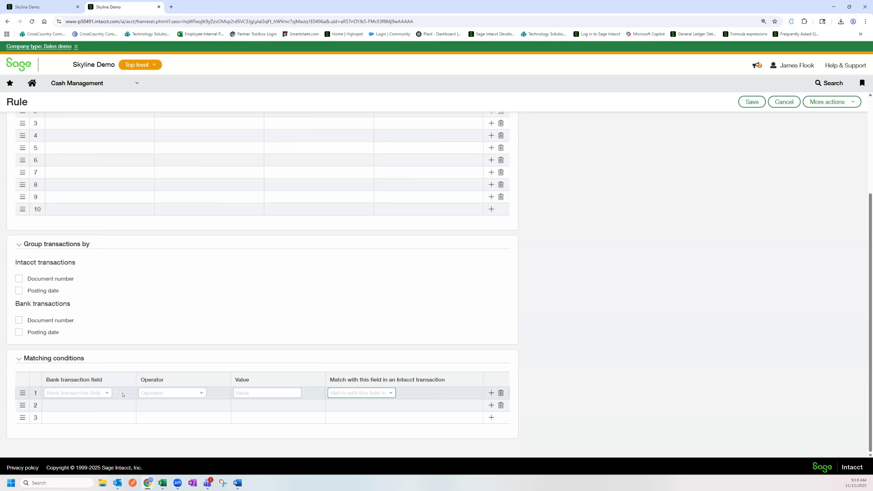
left_click(107, 392)
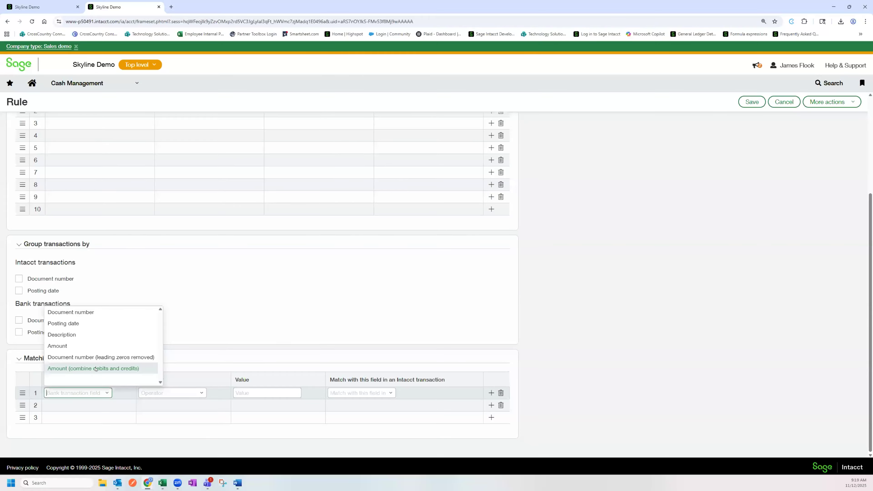
left_click(90, 370)
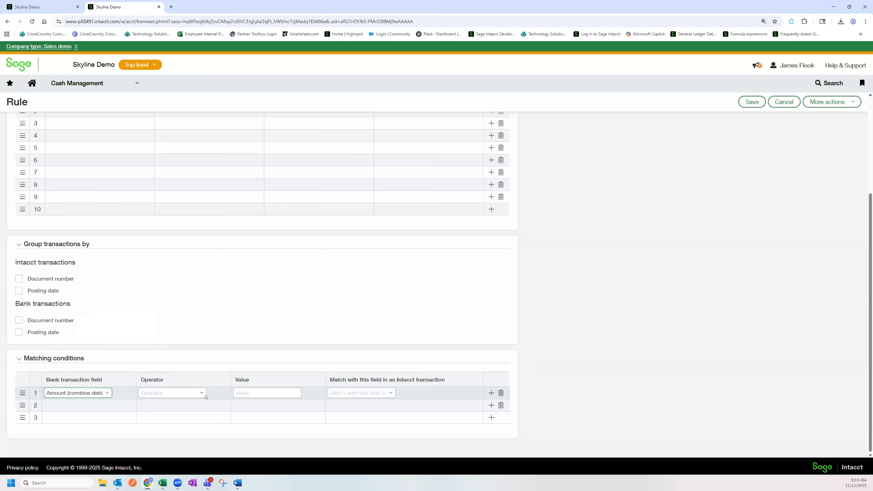
left_click(206, 398)
left_click(162, 405)
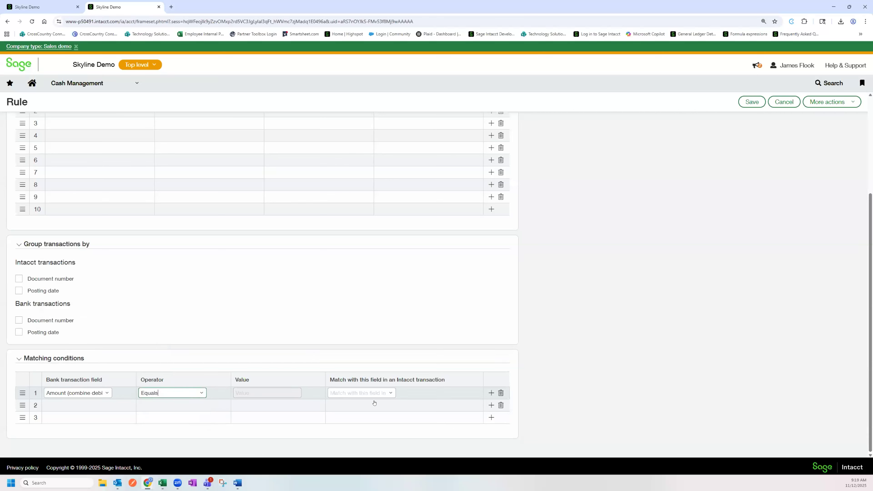
left_click(381, 393)
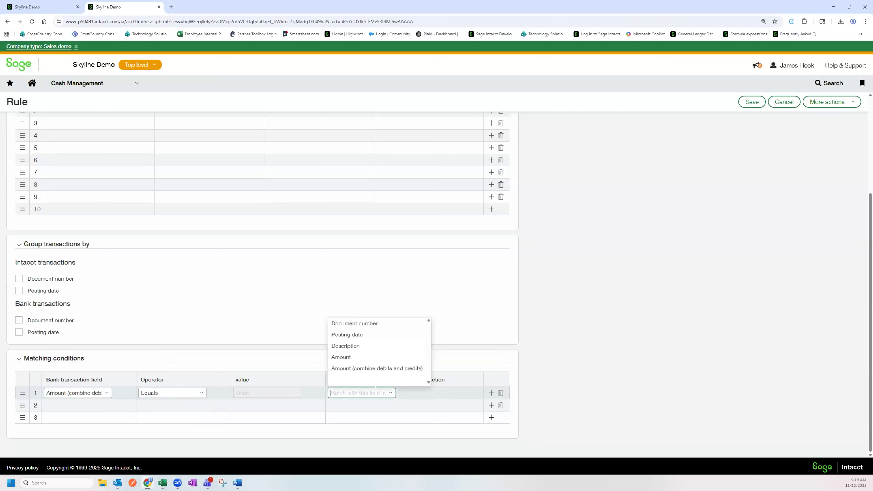
left_click(373, 358)
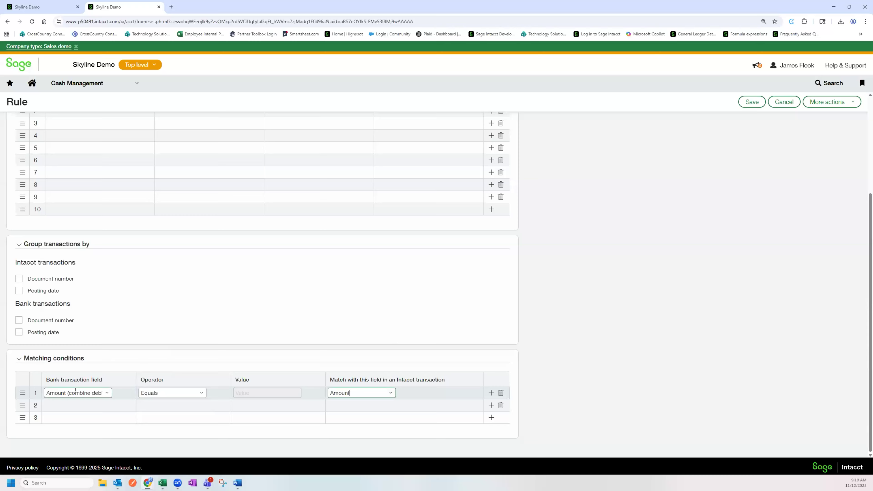
Step: Set the match rule to group bank transactions by Document number and Posting date
left_click_drag(91, 244, 20, 244)
left_click(19, 243)
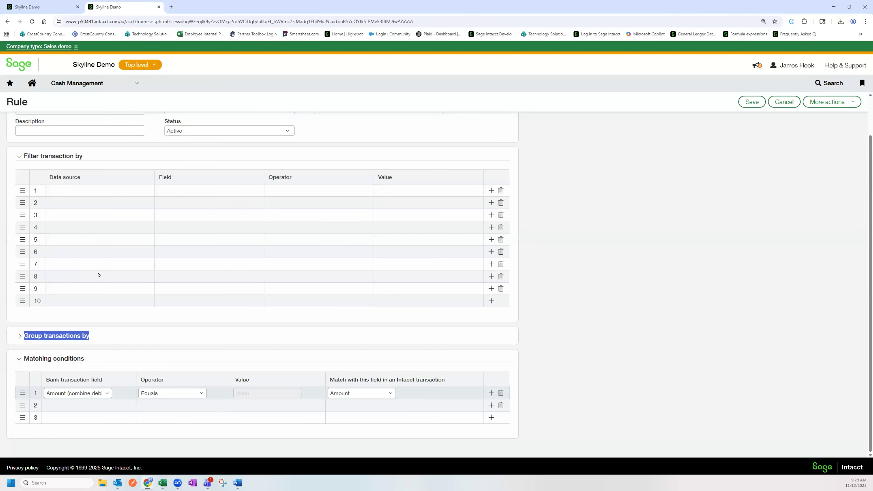
left_click(15, 336)
left_click(171, 321)
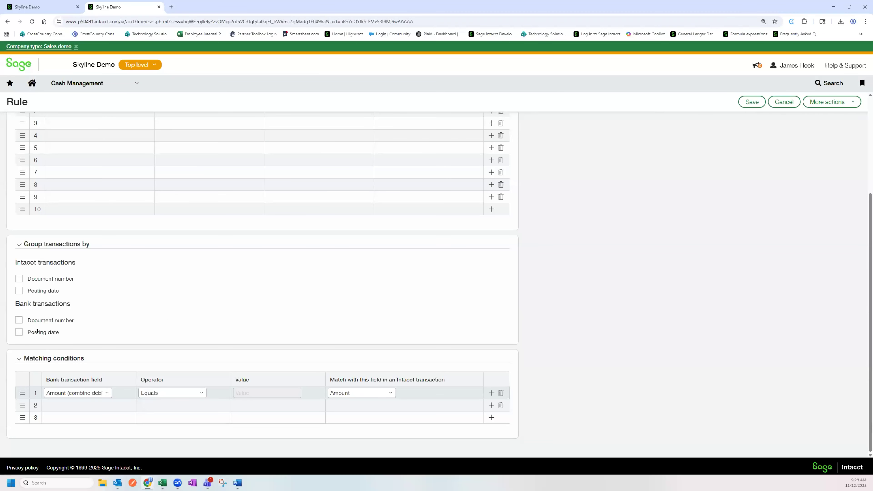
left_click(19, 320)
Step: Review the match rule's details, filter, grouping and matching condition sections, and leave the rule without saving
scroll(643, 291, "up", 4)
scroll(645, 289, "down", 3)
scroll(646, 288, "down", 1)
scroll(645, 288, "up", 1)
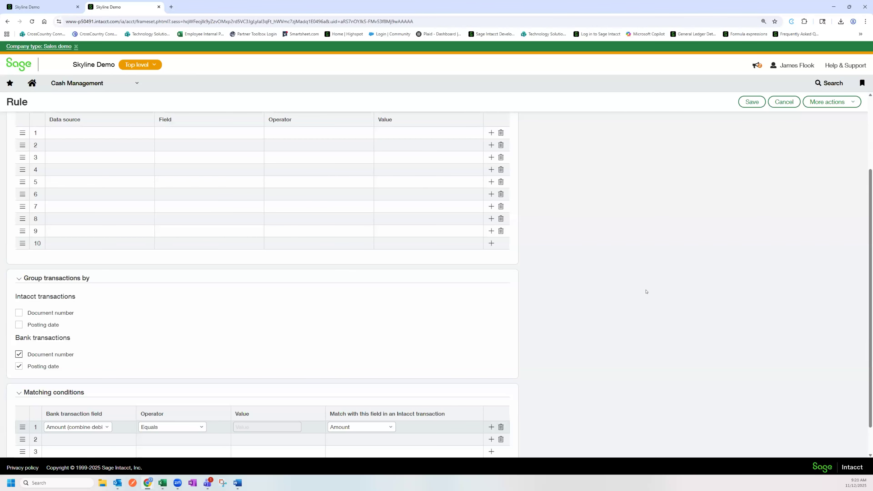
scroll(646, 291, "up", 3)
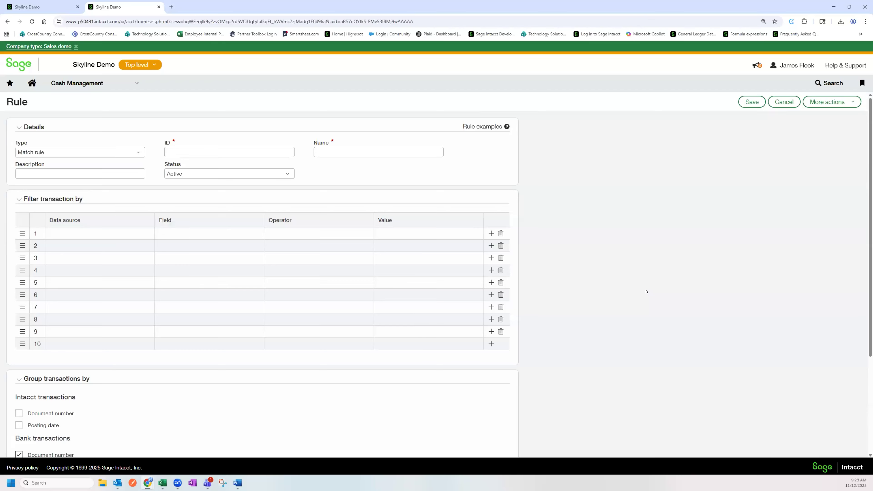
scroll(646, 292, "down", 3)
scroll(645, 291, "down", 1)
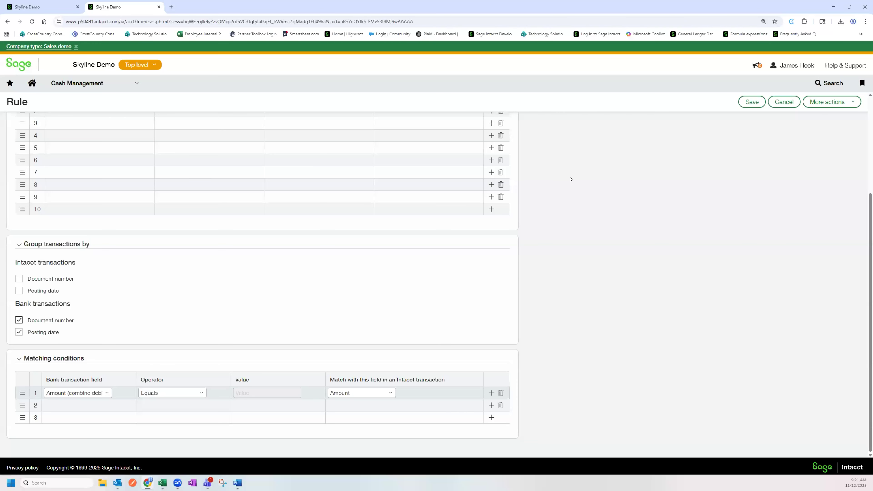
scroll(580, 179, "up", 4)
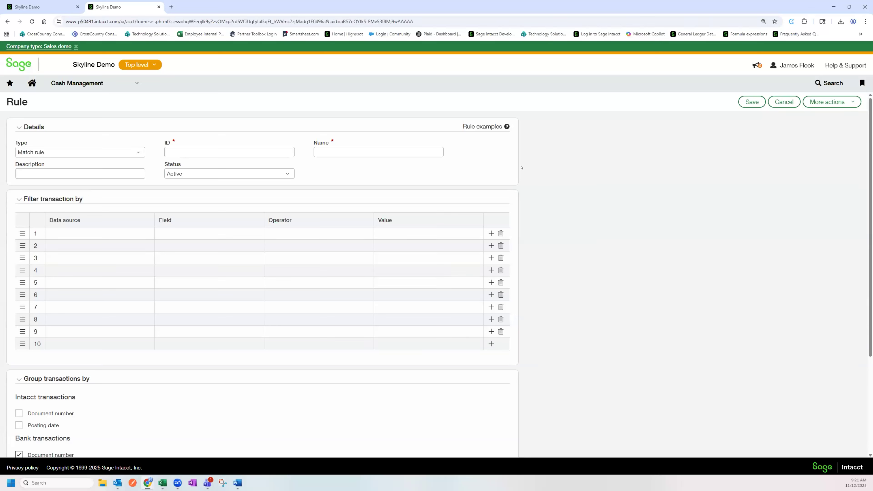
left_click(39, 86)
left_click(466, 65)
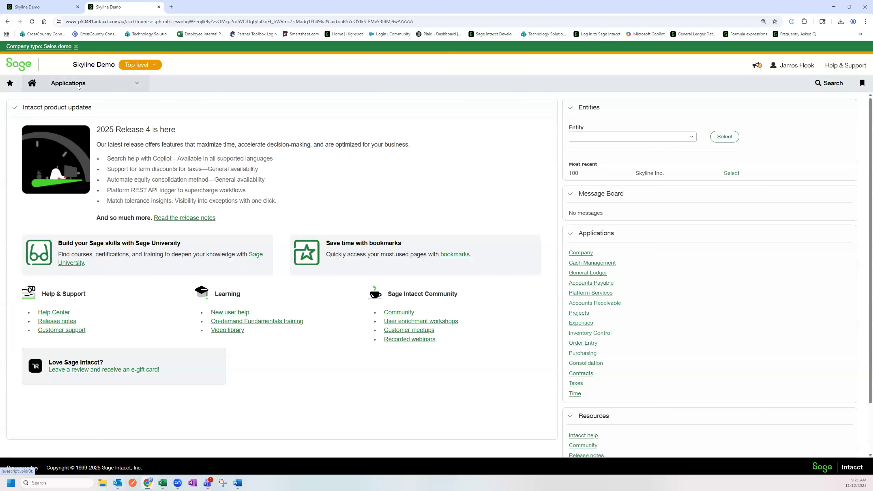
Step: Open the Skyline Inc. entity record from the Company entities list for editing
left_click(79, 86)
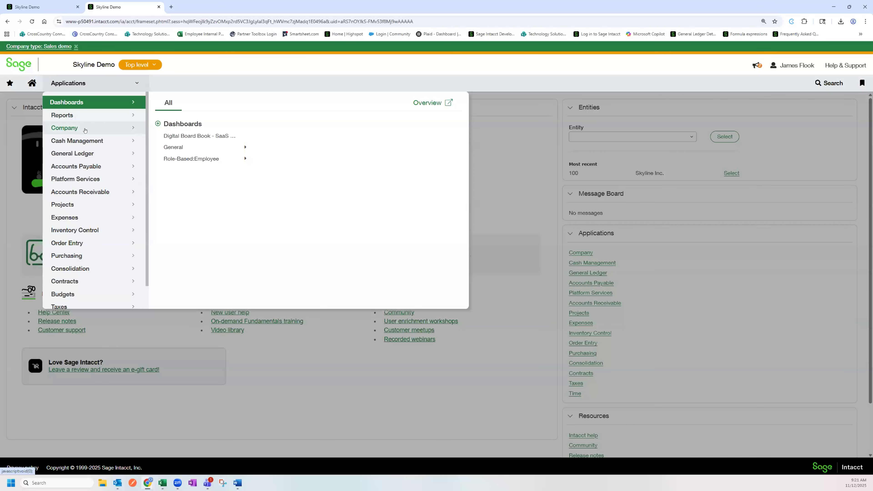
mouse_move(85, 130)
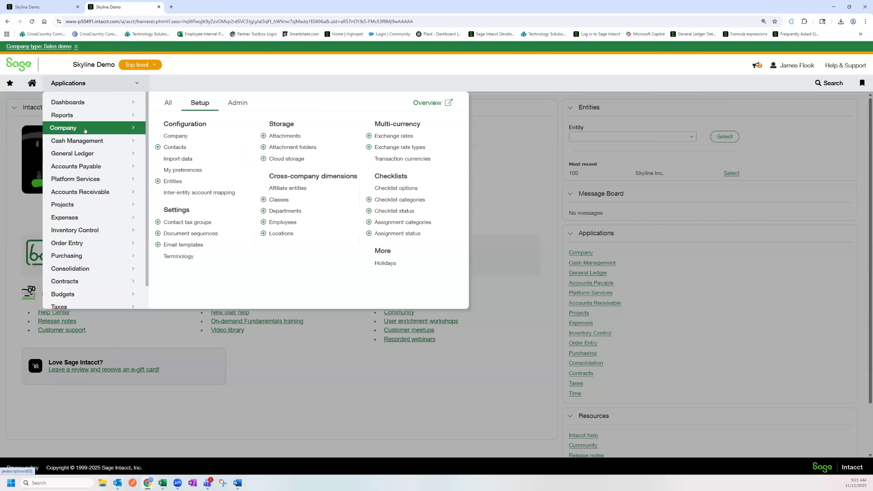
left_click(194, 181)
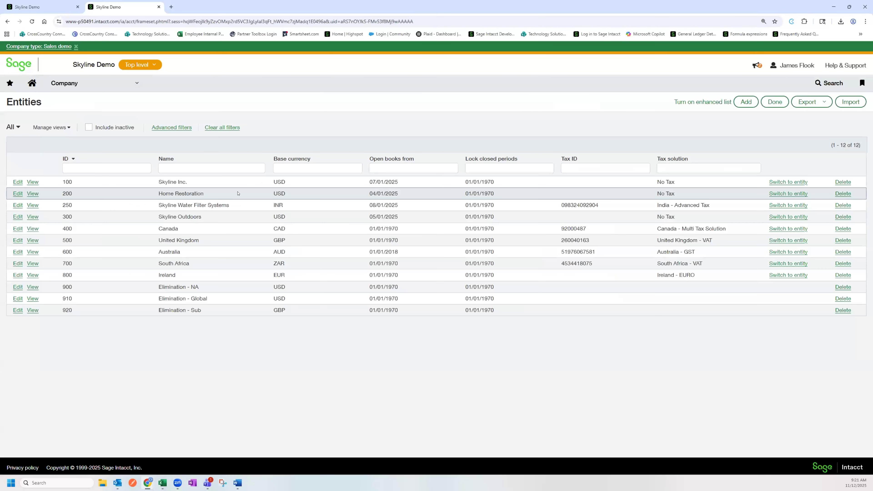
left_click(31, 182)
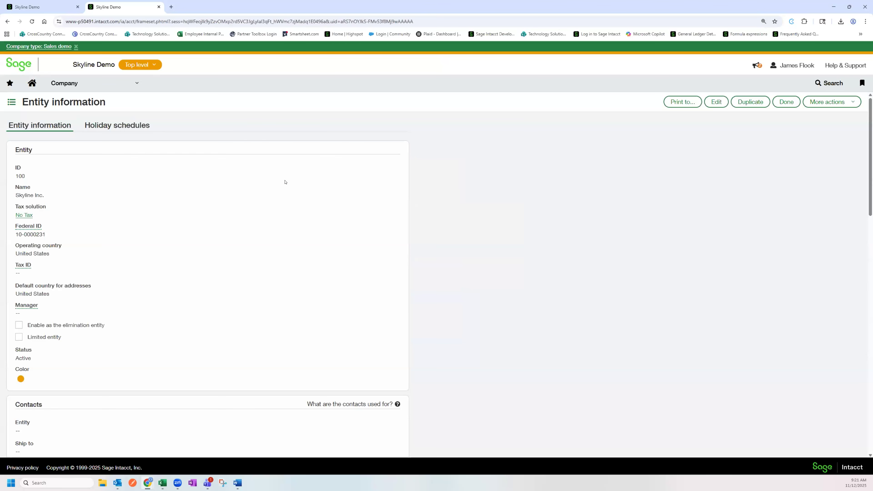
scroll(76, 303, "down", 3)
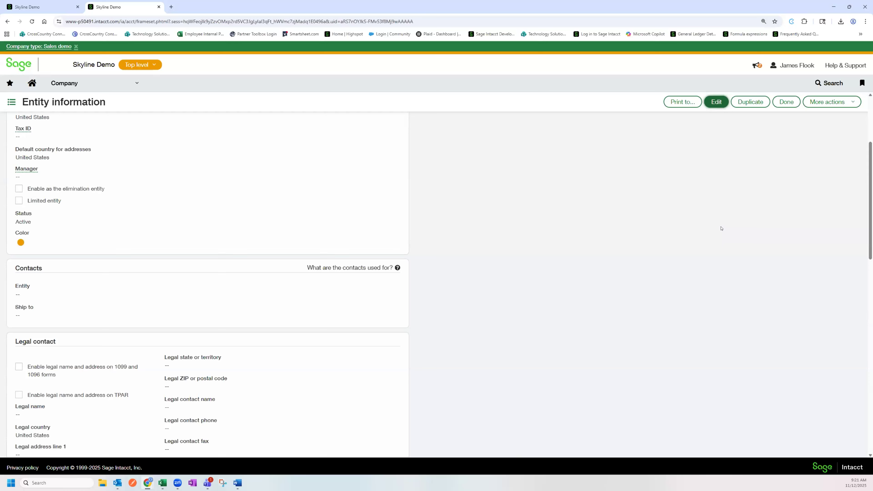
Step: Assign the first listed contact as the Entity contact of Skyline Inc
scroll(62, 267, "down", 5)
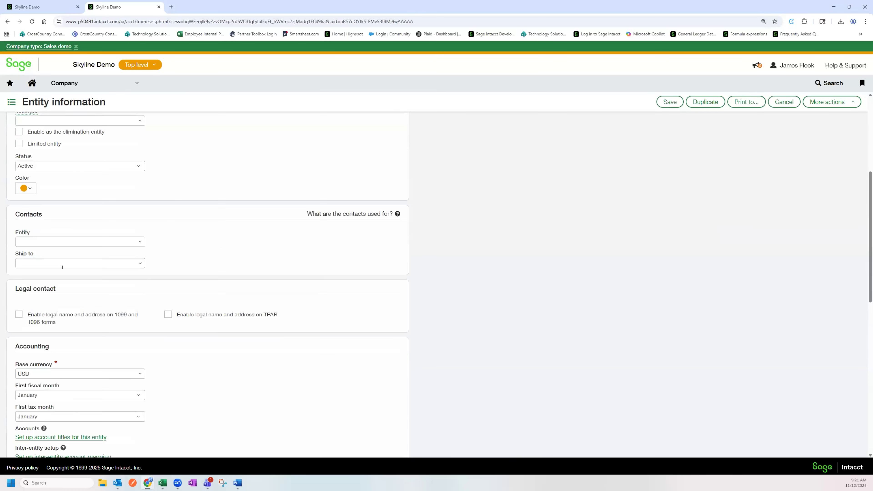
left_click(130, 242)
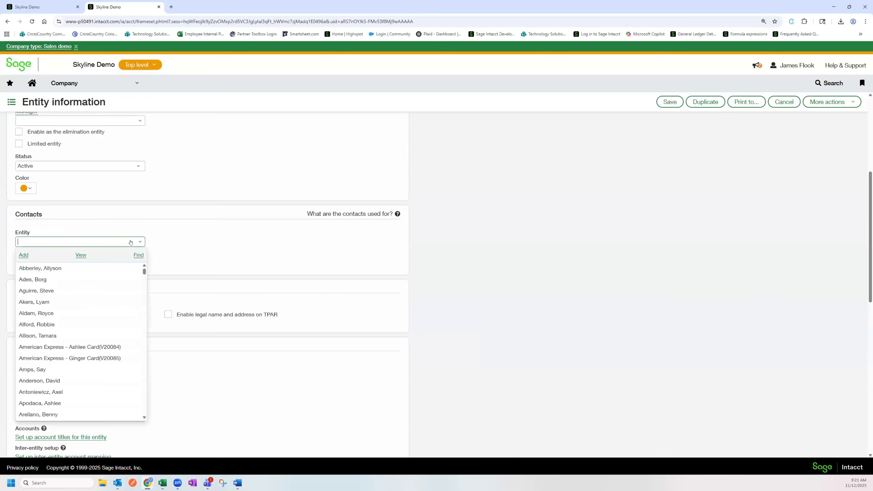
left_click(67, 268)
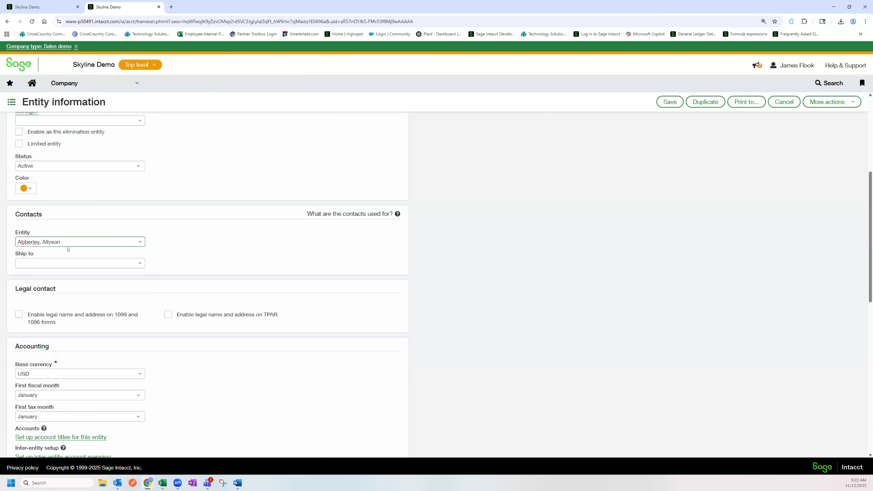
Step: Check the assigned Entity contact's mailing information, and return to the home page without saving the entity
left_click(138, 242)
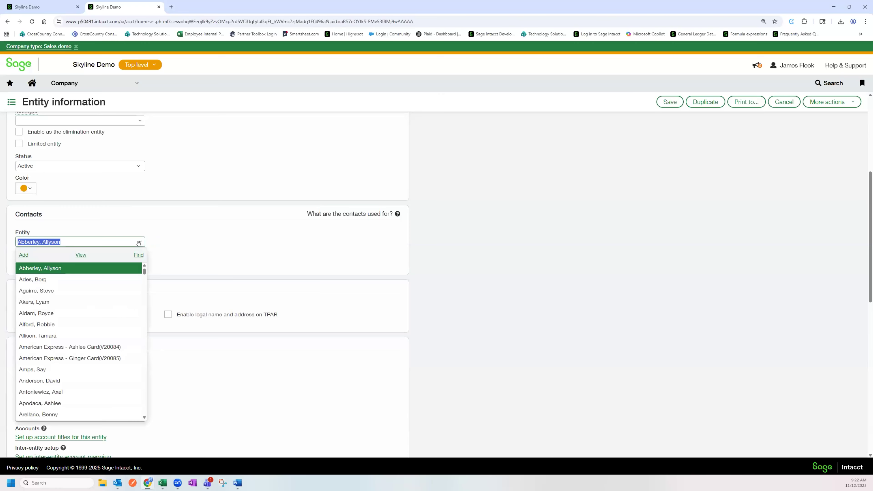
left_click(75, 257)
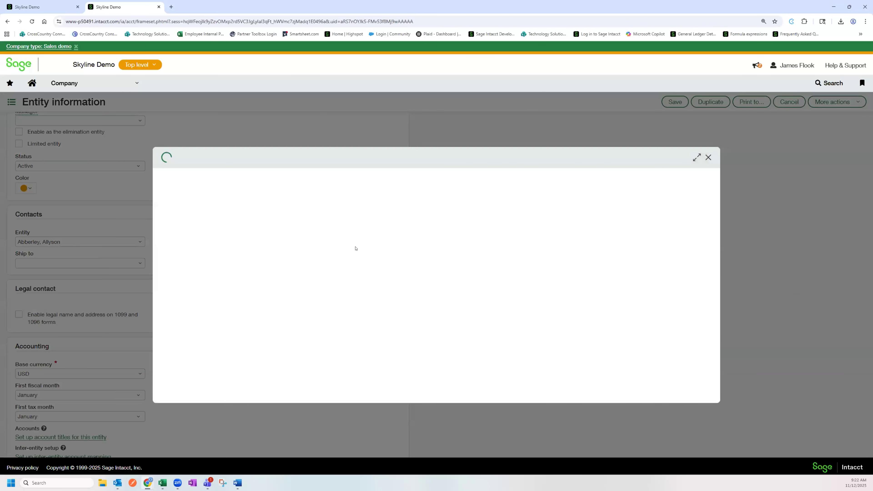
left_click(271, 206)
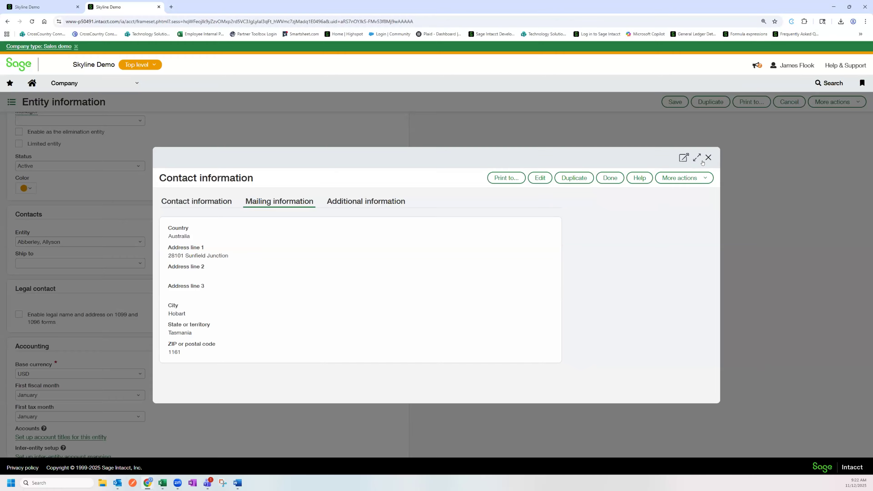
left_click(708, 157)
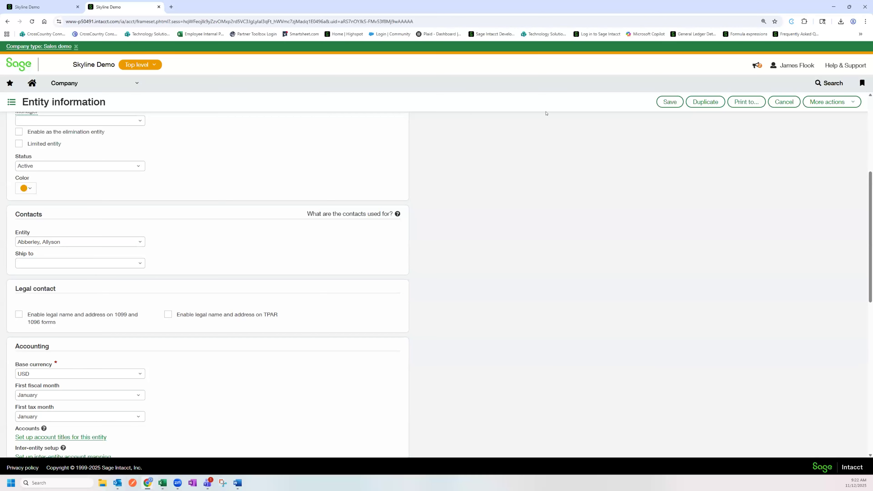
left_click(32, 83)
left_click(467, 65)
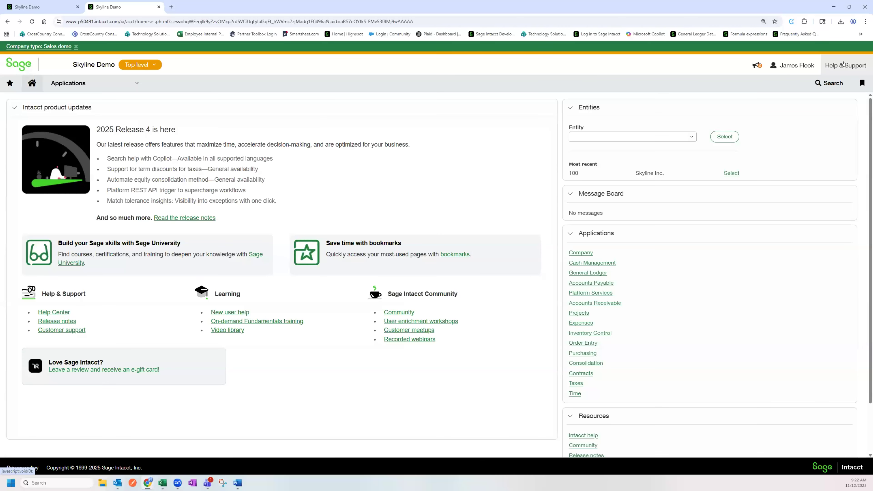
Step: Consult the Help Center's 1099 and 1096 submission topic under Taxes, and close the help window
left_click(834, 67)
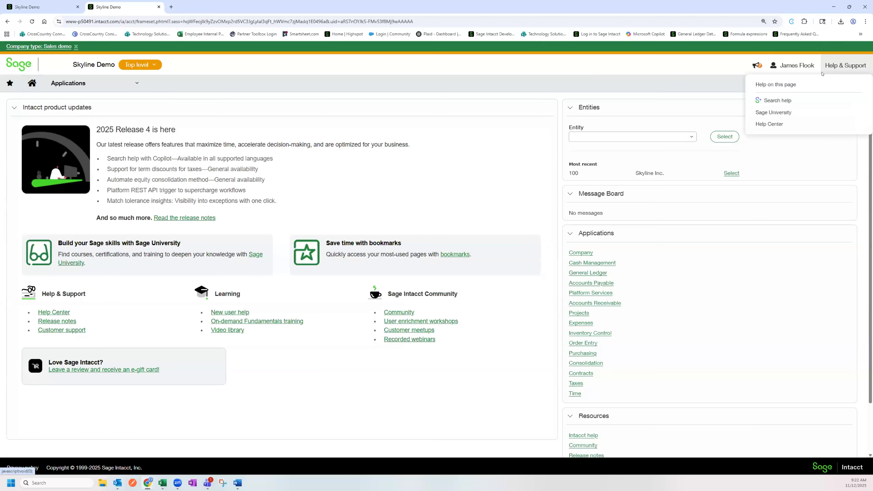
left_click(769, 124)
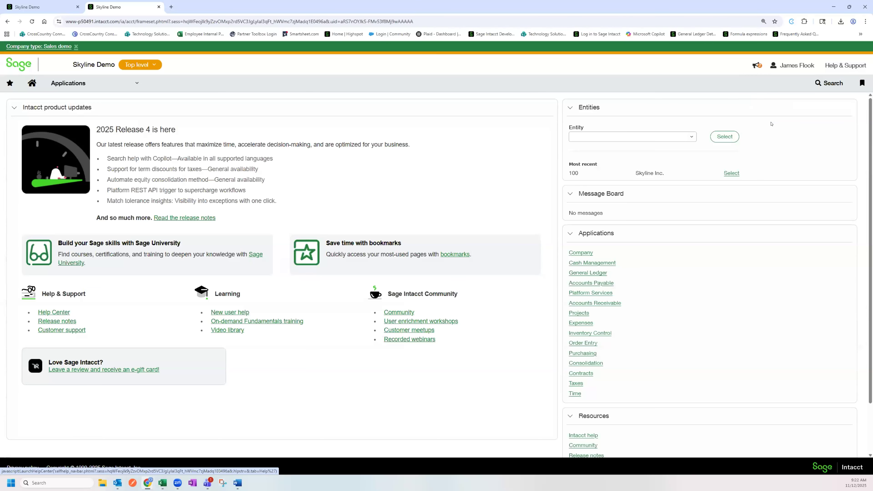
left_click_drag(646, 39, 554, 1)
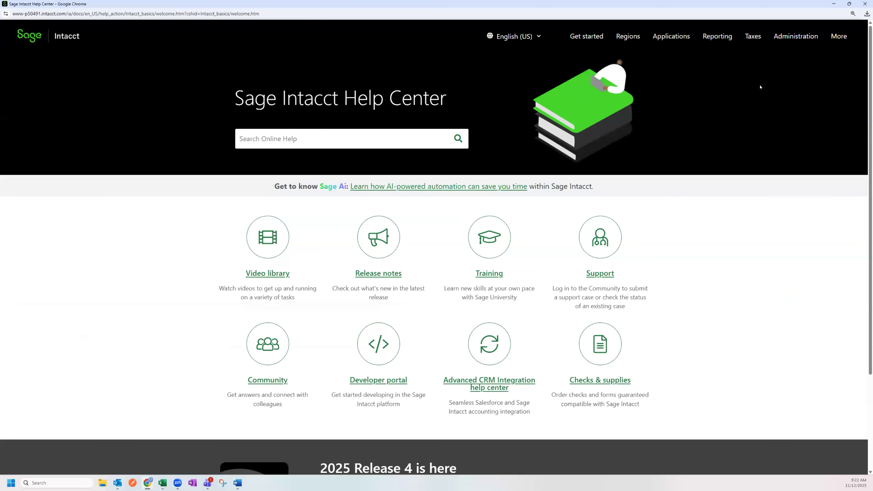
mouse_move(752, 41)
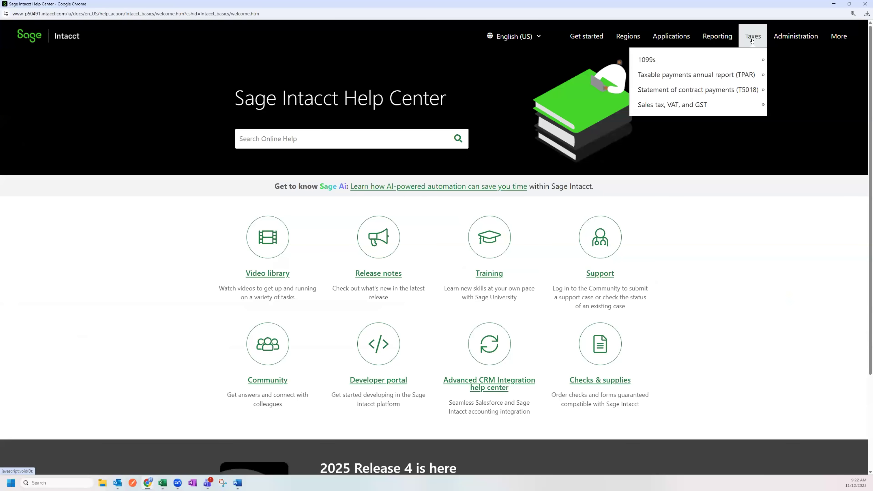
left_click(658, 62)
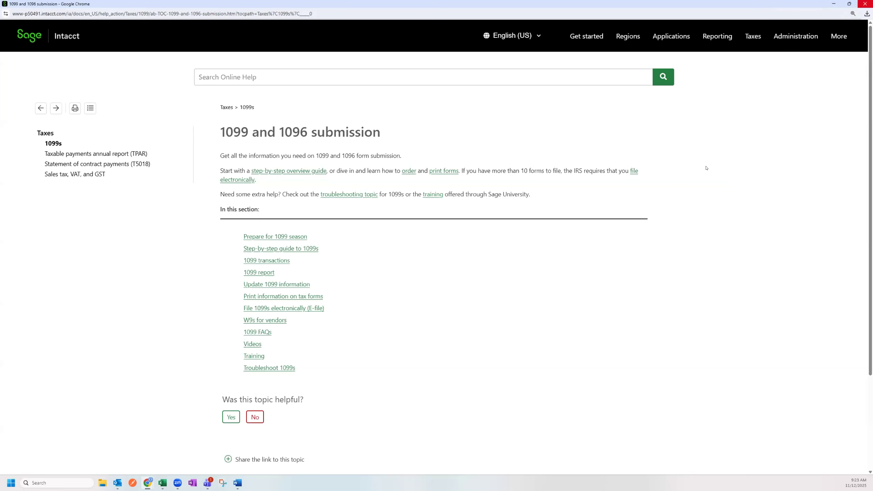
left_click(864, 3)
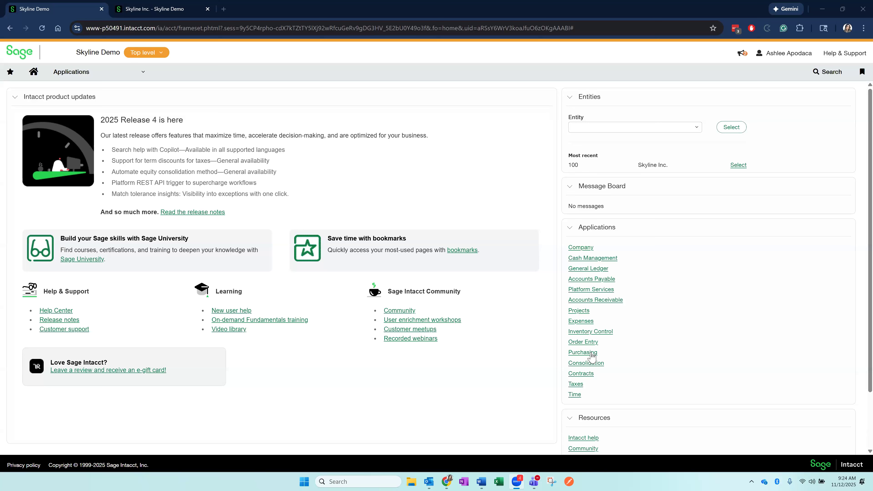
Step: Open the AP ledger report from the Accounts Payable application
left_click(432, 387)
left_click(112, 77)
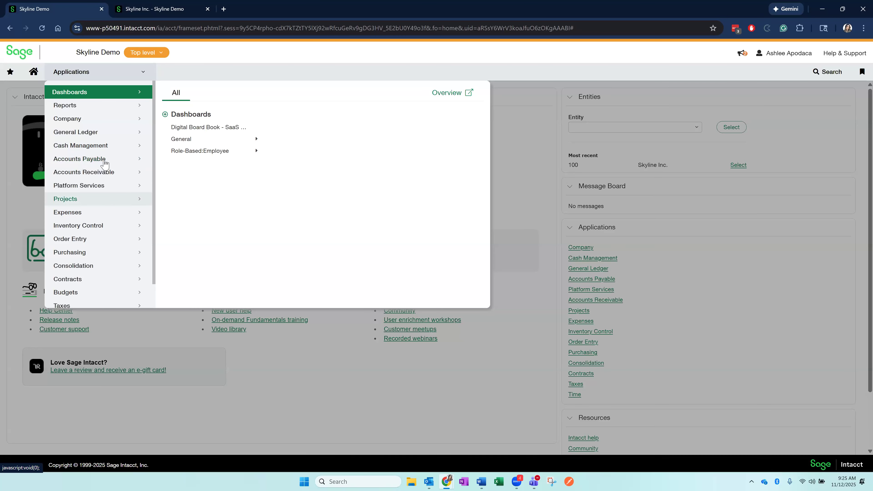
left_click(105, 163)
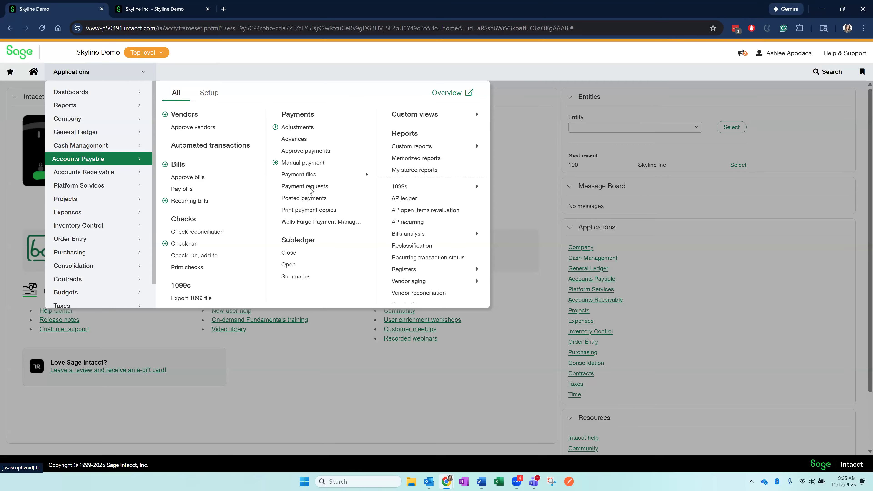
left_click(402, 199)
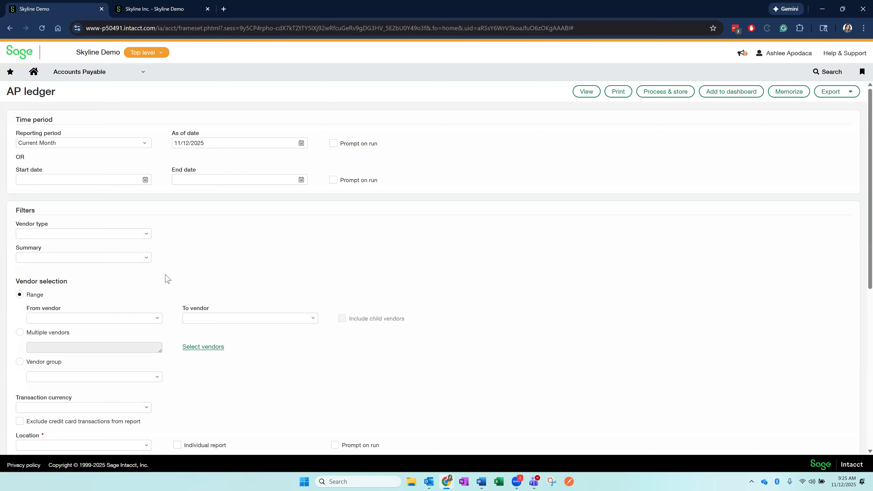
Step: Switch the AP ledger's vendor selection to multiple vendors and add the range from 20001 Massachusetts Department of Revenue to 20014 Kristofferson Consulting
scroll(167, 279, "down", 1)
scroll(167, 279, "down", 3)
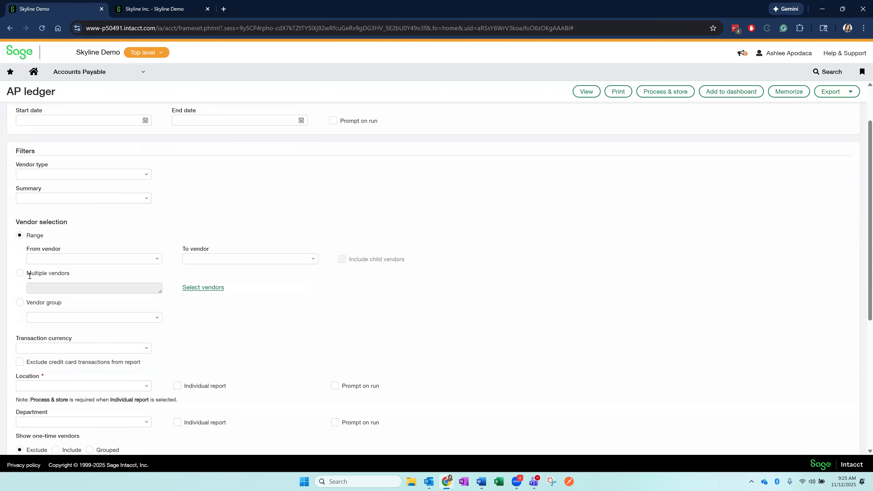
left_click(202, 288)
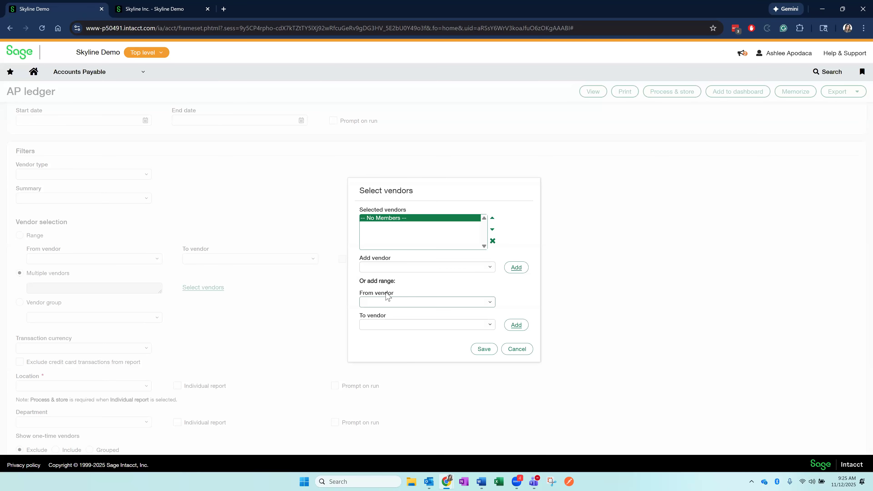
left_click(409, 303)
left_click(402, 135)
left_click(484, 327)
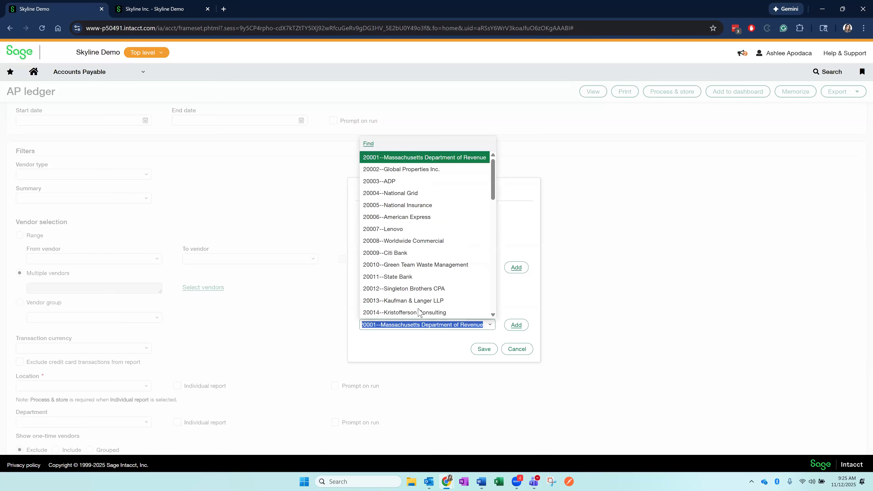
left_click(418, 313)
left_click(510, 326)
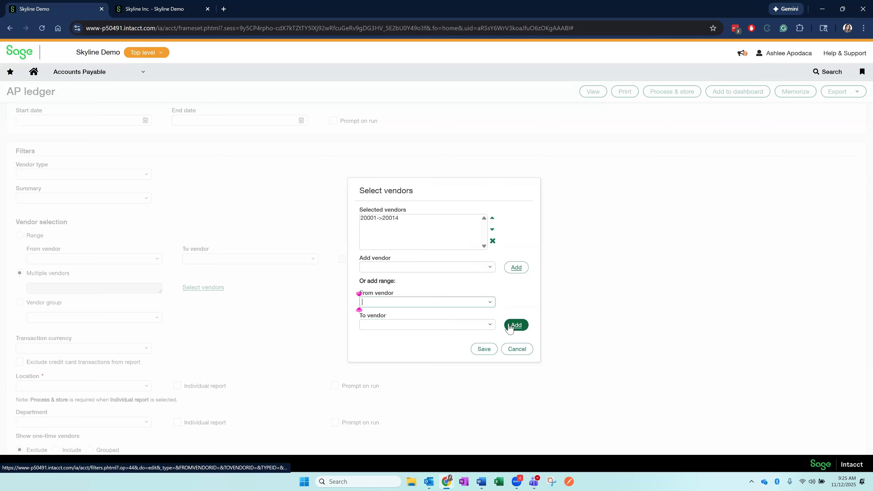
Step: Add vendor 20017 The Nonprofit Alliance to the selected vendors and save the selection
left_click(488, 270)
scroll(412, 372, "down", 3)
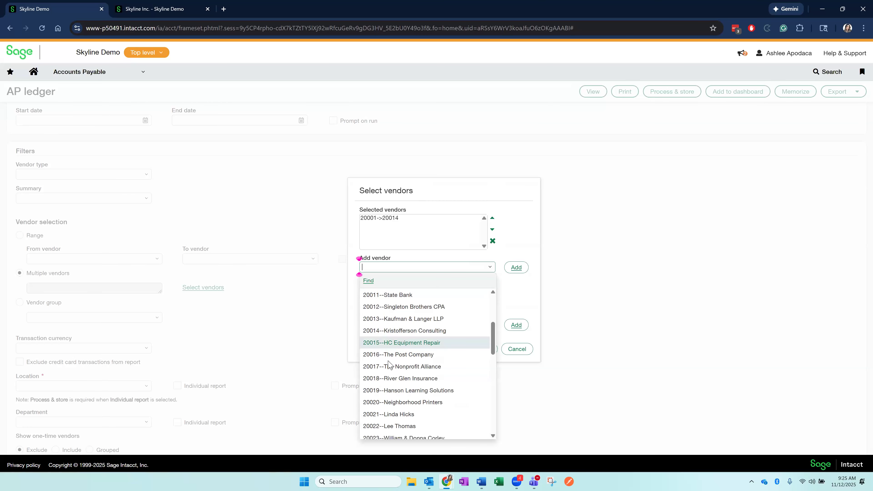
left_click(387, 368)
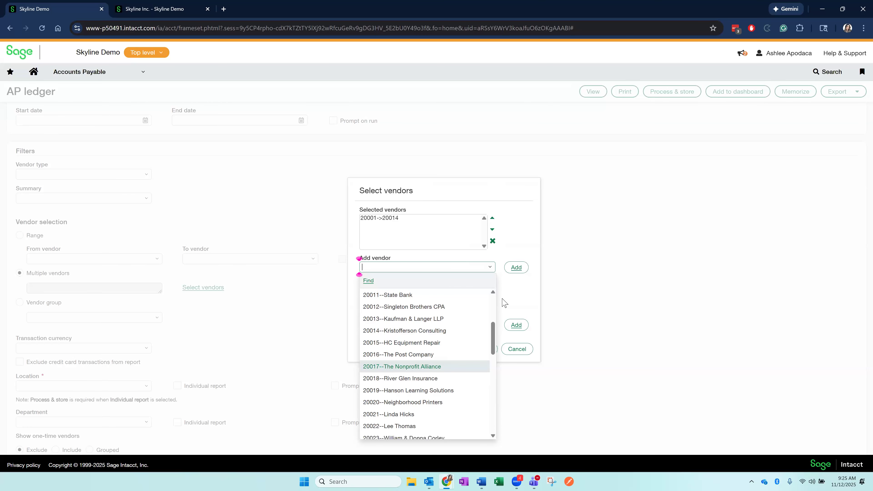
left_click(516, 268)
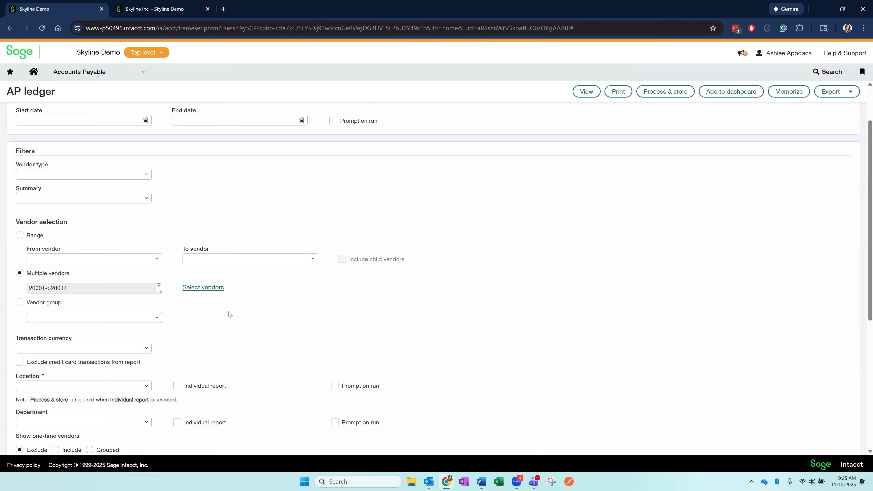
Step: Filter the AP ledger by vendor group, trying California Vendors before settling on the Due Upon Receipt group
left_click(19, 303)
left_click(158, 320)
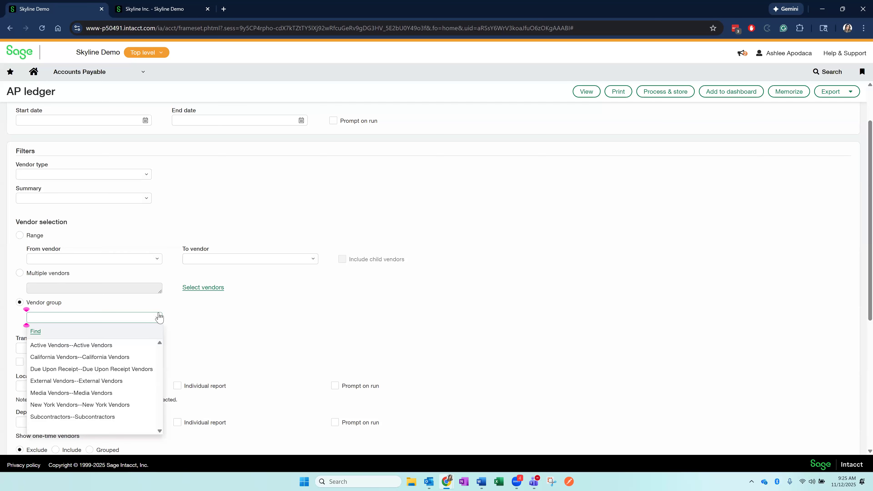
left_click(73, 357)
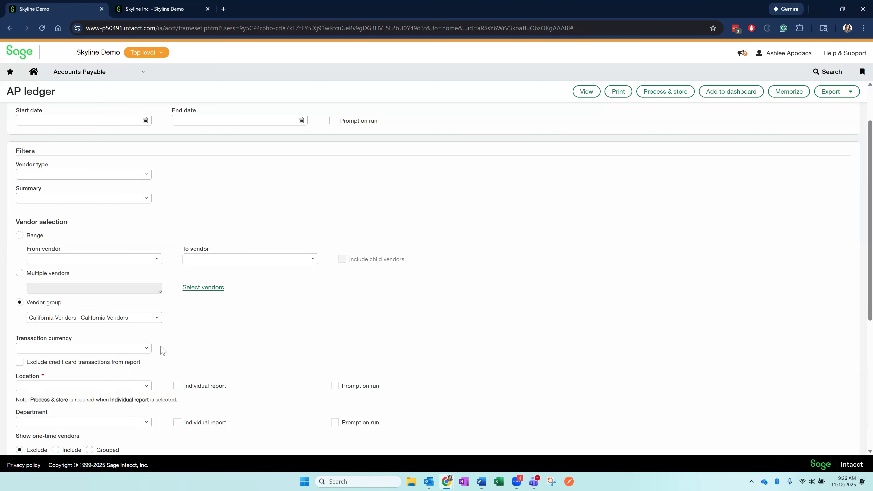
left_click(156, 318)
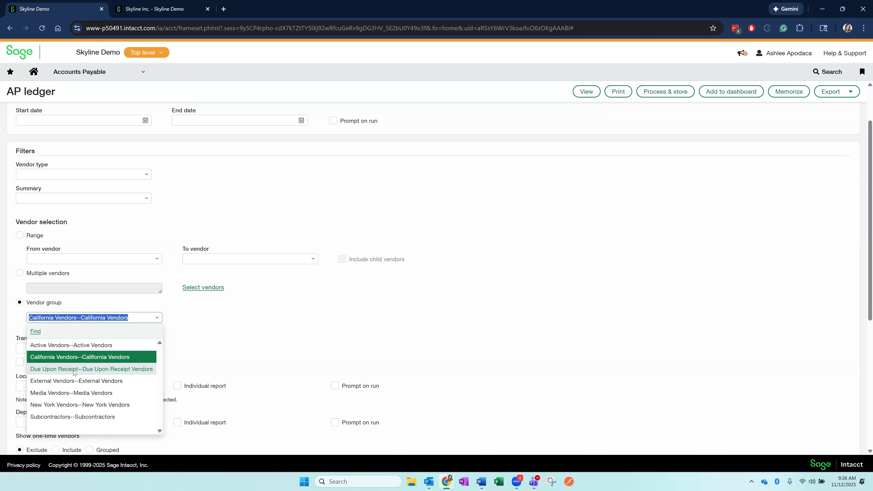
left_click(124, 369)
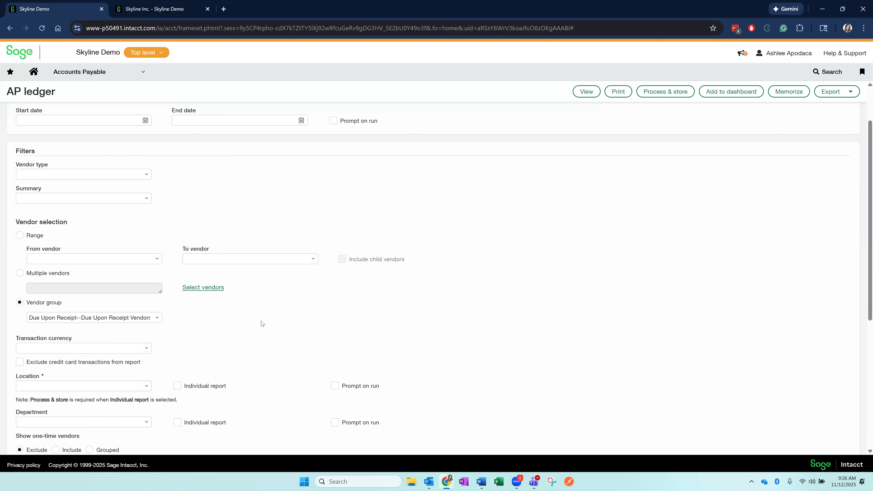
Step: Set the report's location to USA-All Locations and view the AP ledger
scroll(242, 335, "down", 2)
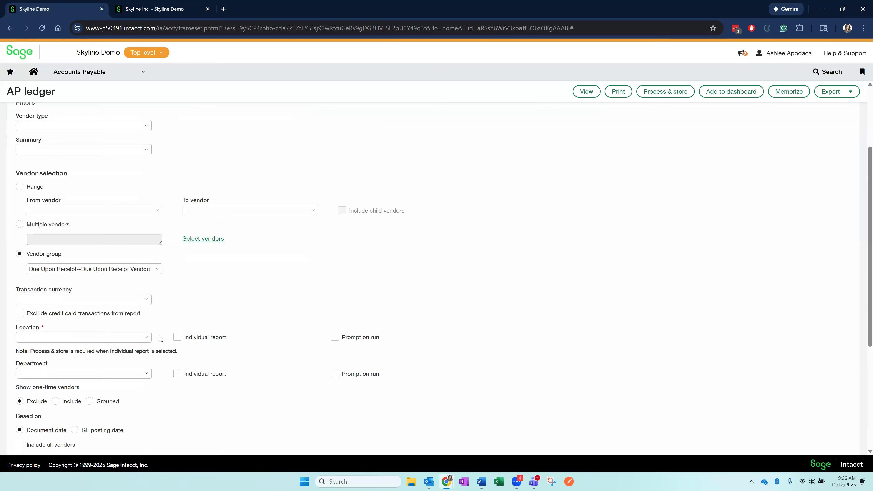
left_click(79, 326)
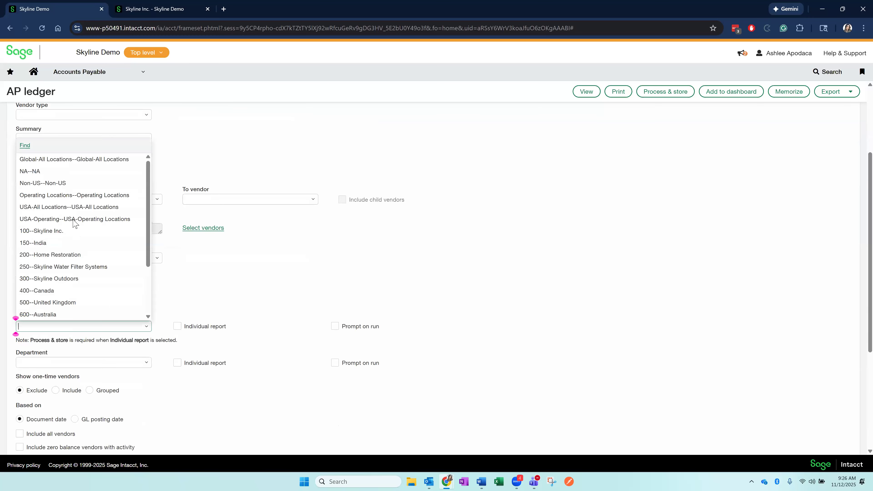
left_click(72, 207)
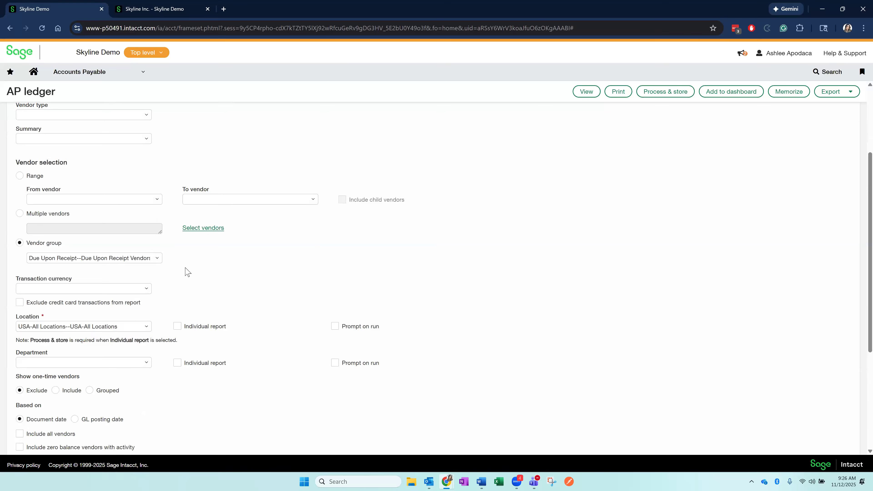
left_click(579, 94)
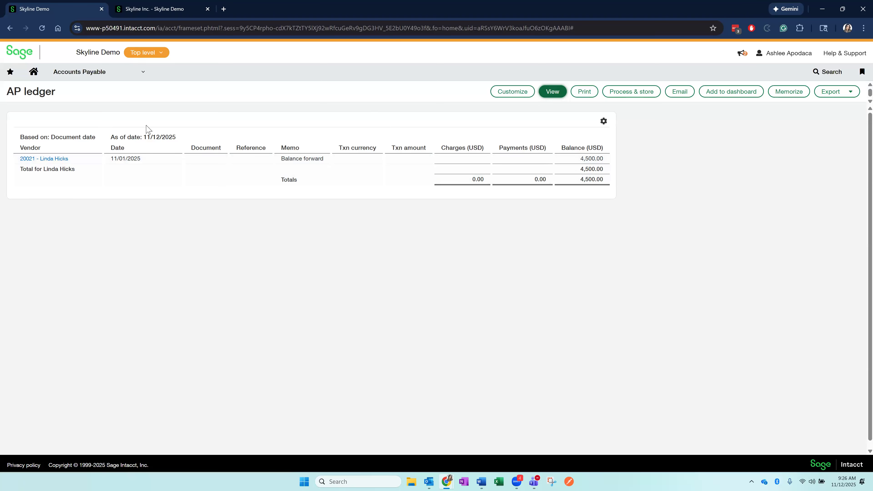
Step: Return to the AP ledger's report settings and review its time period, vendor and location filters
left_click(501, 96)
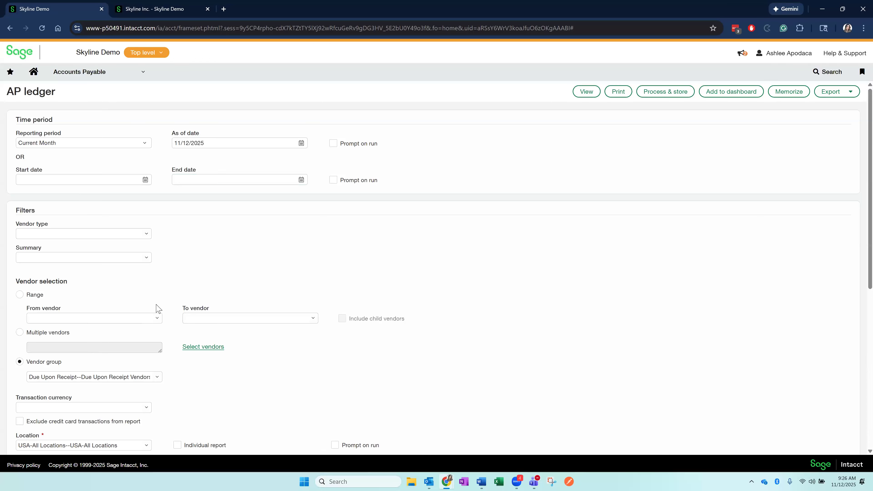
scroll(270, 337, "down", 3)
scroll(271, 337, "down", 5)
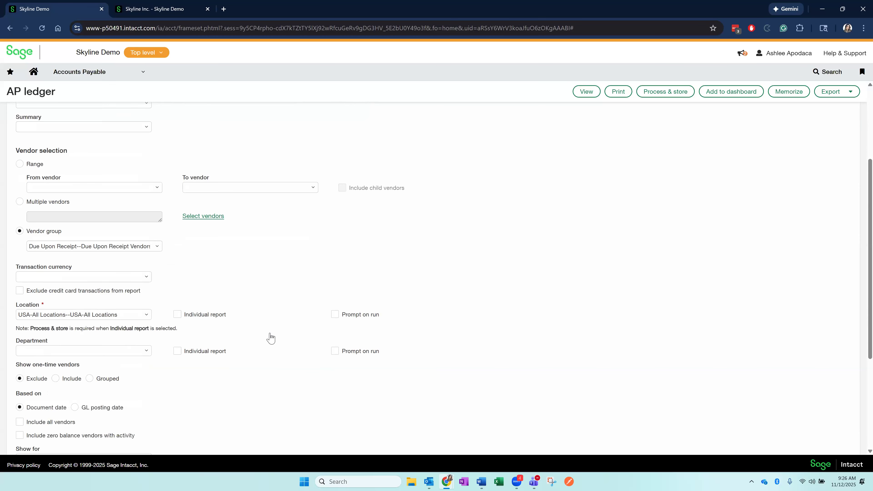
scroll(270, 337, "up", 7)
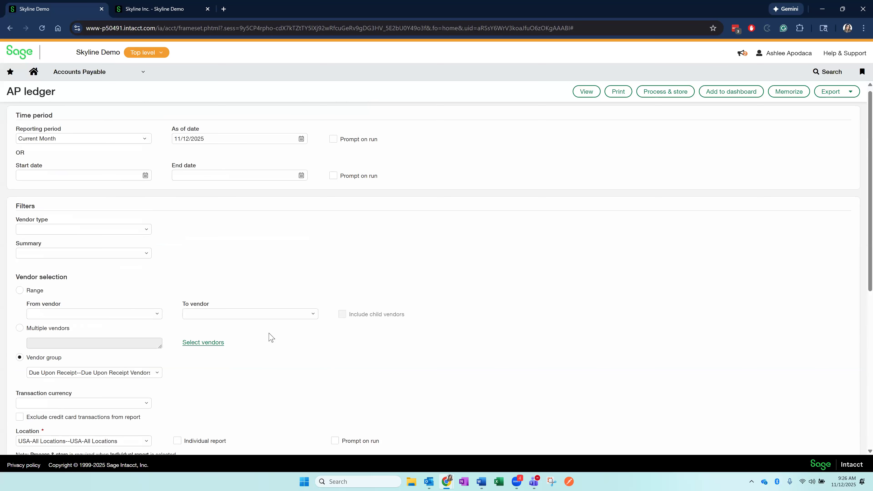
scroll(270, 336, "up", 1)
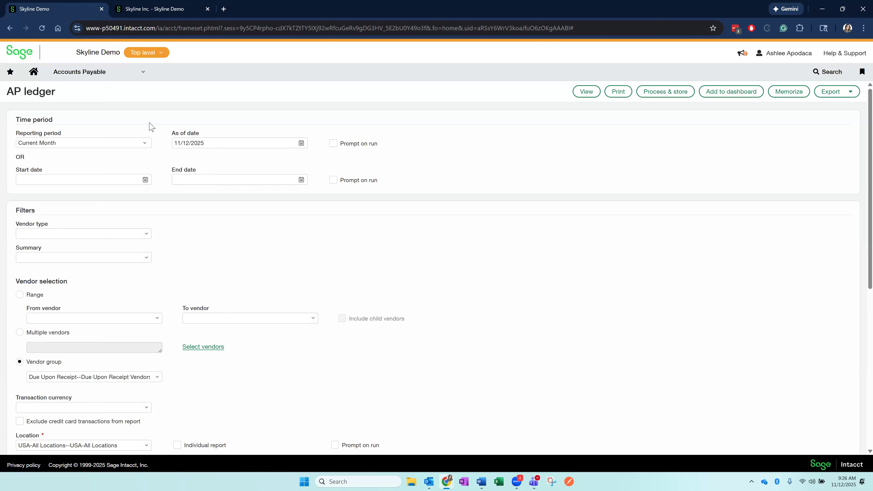
Step: Open the Accounts Payable configuration and show the available document sequences for Advance under Document sequencing
left_click(120, 74)
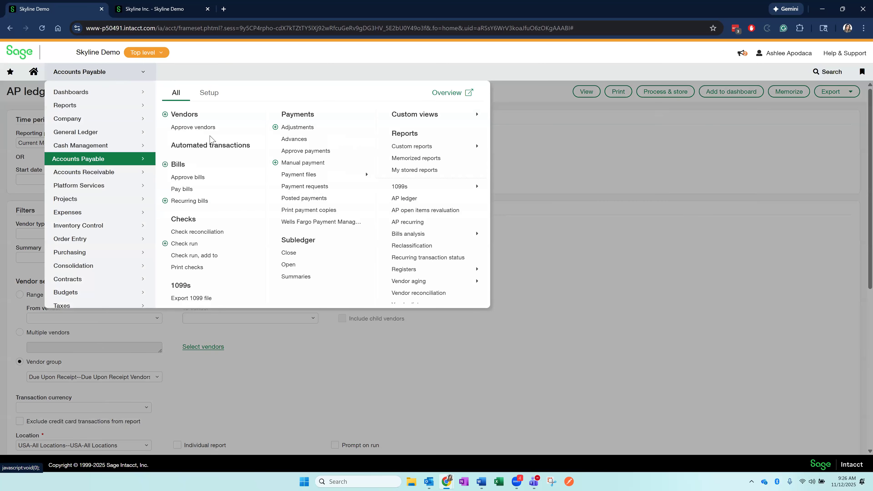
left_click(217, 95)
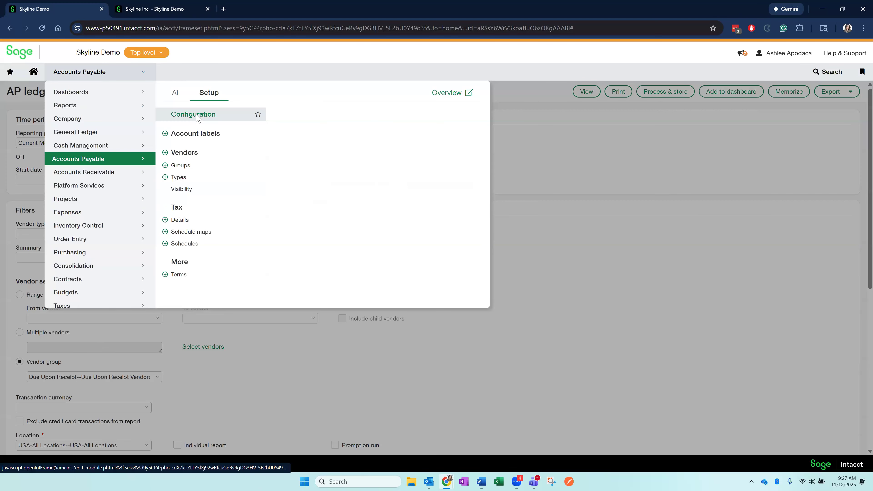
left_click(196, 117)
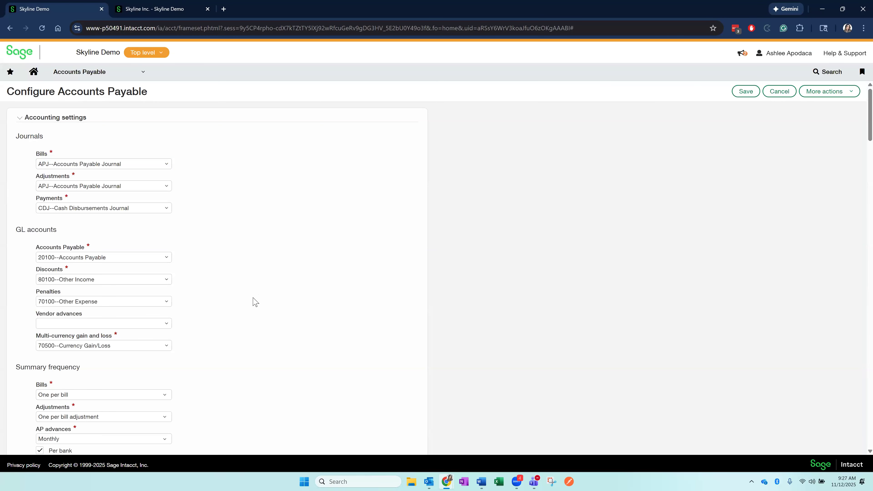
scroll(255, 303, "down", 15)
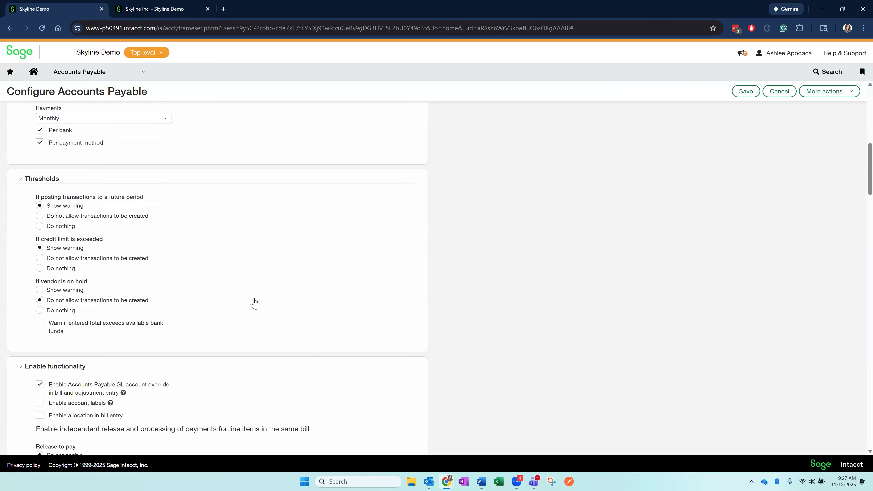
scroll(254, 302, "down", 15)
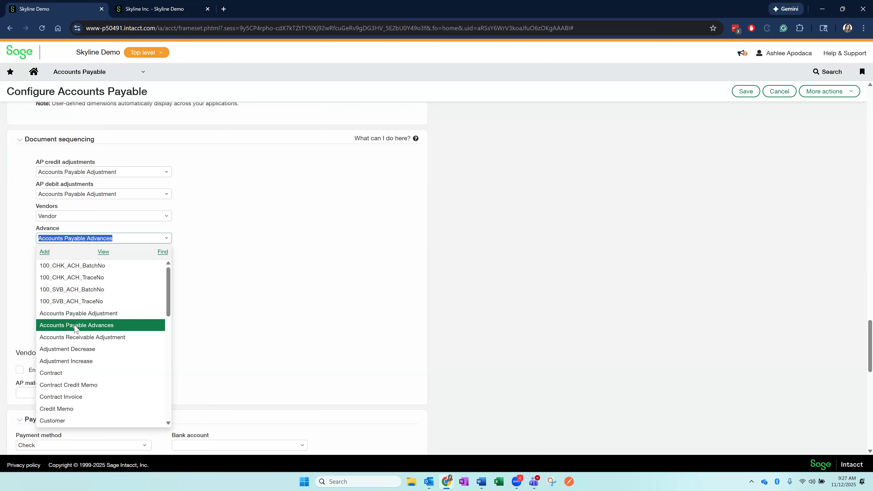
Step: Check the Accounts Payable Advances document sequence's details, close them and save the Accounts Payable configuration
left_click(107, 251)
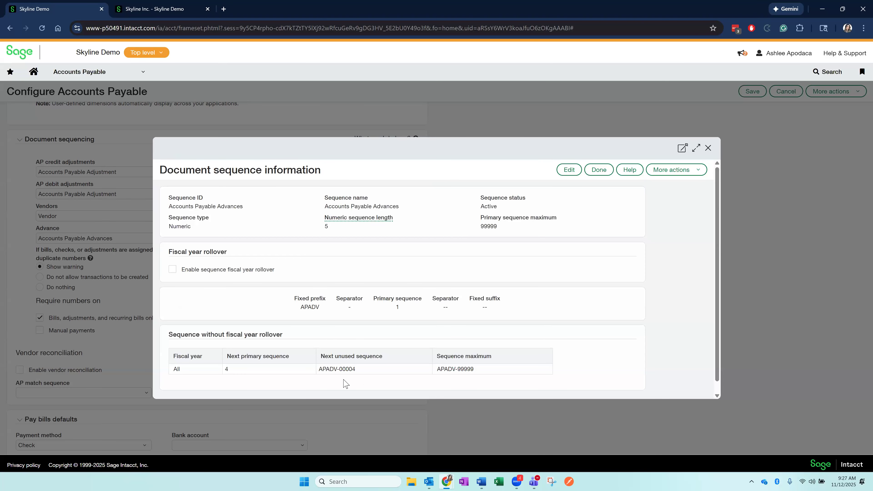
left_click(606, 170)
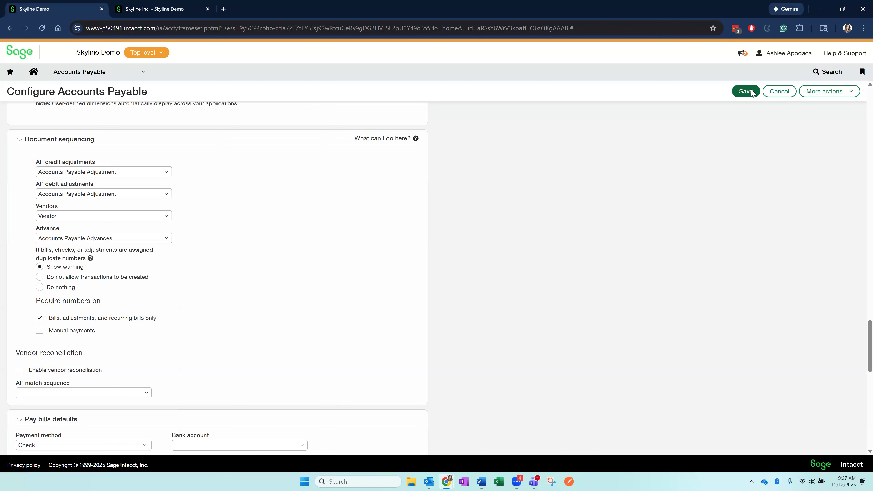
left_click(751, 92)
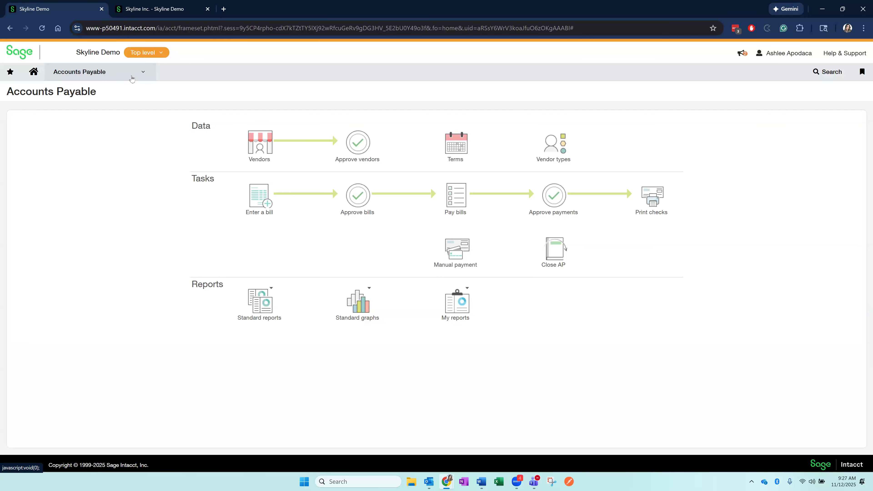
Step: Open the AP advances list to examine the payment IDs of existing advances
left_click(132, 78)
left_click(176, 93)
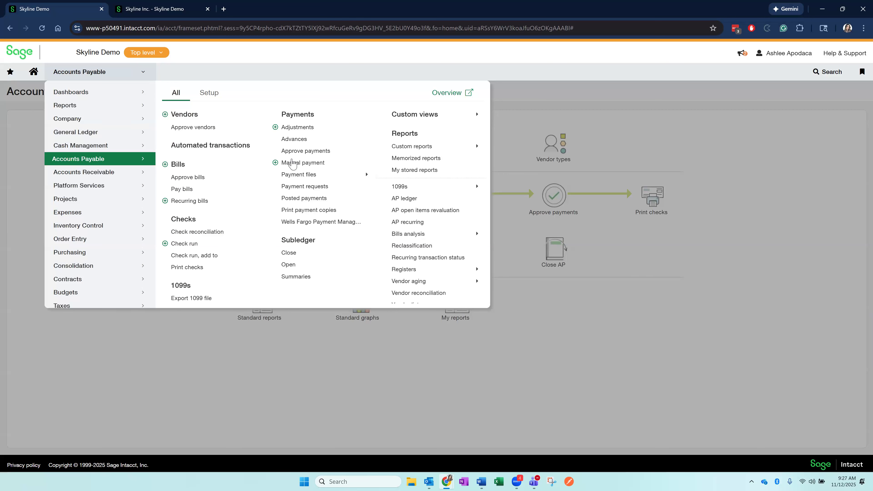
left_click(294, 138)
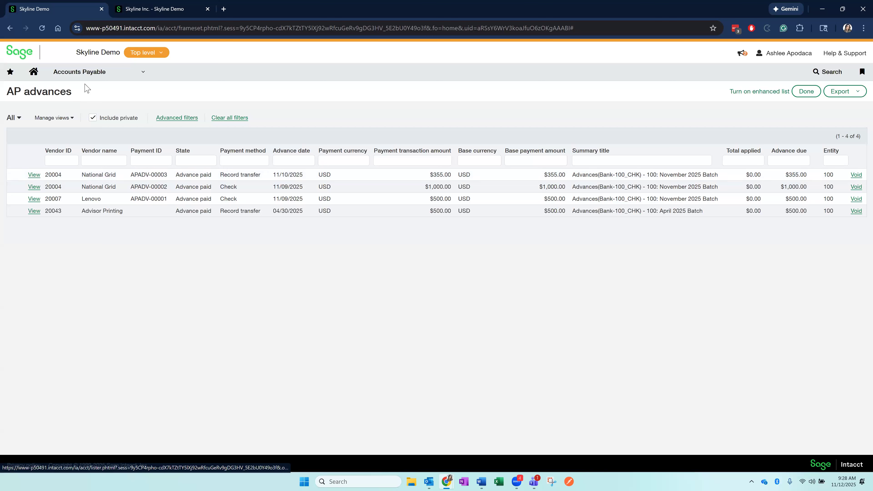
Step: Open the AP ledger report settings at the top level and check the required Location filter
left_click(83, 73)
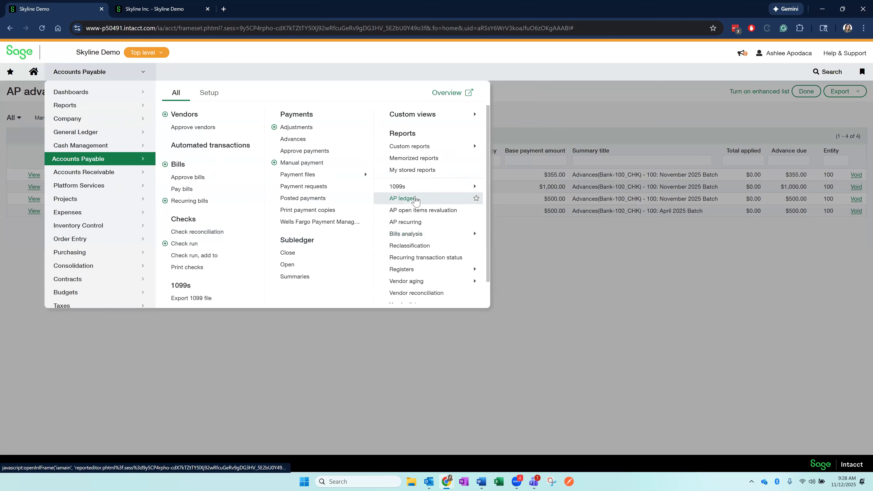
left_click(415, 199)
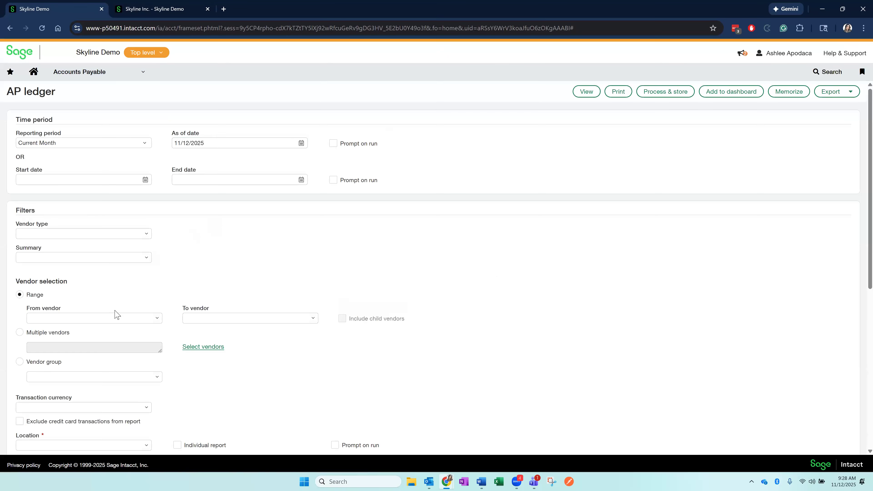
scroll(115, 330, "down", 3)
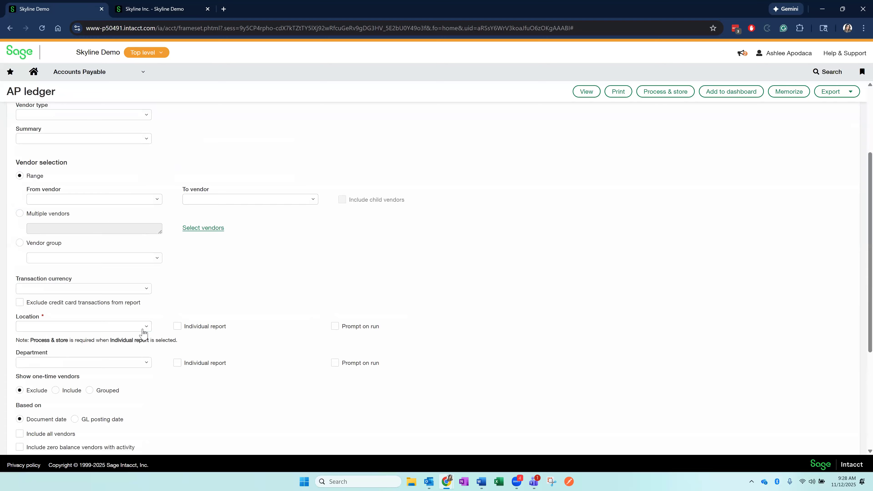
left_click(143, 328)
left_click(194, 298)
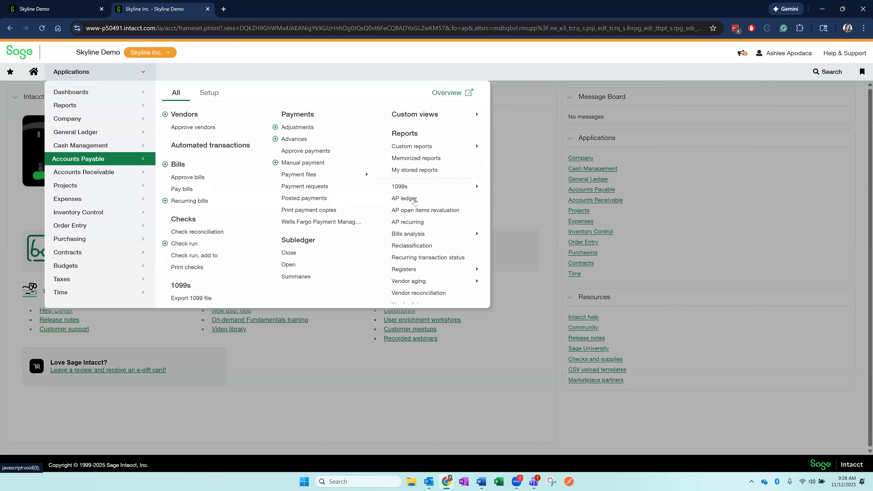
Step: Open the AP ledger in the Skyline Inc. entity, run it for the current month and examine the advance entries by vendor
left_click(381, 198)
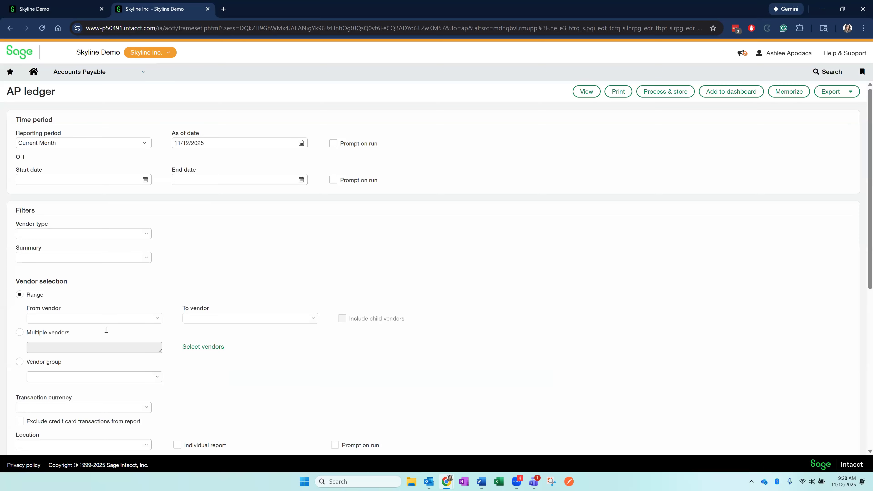
scroll(130, 340, "down", 3)
left_click(581, 94)
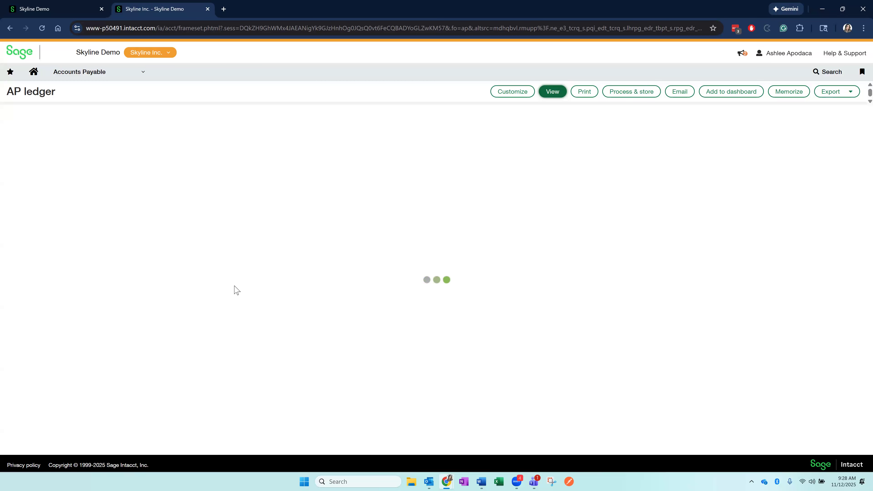
scroll(237, 291, "down", 10)
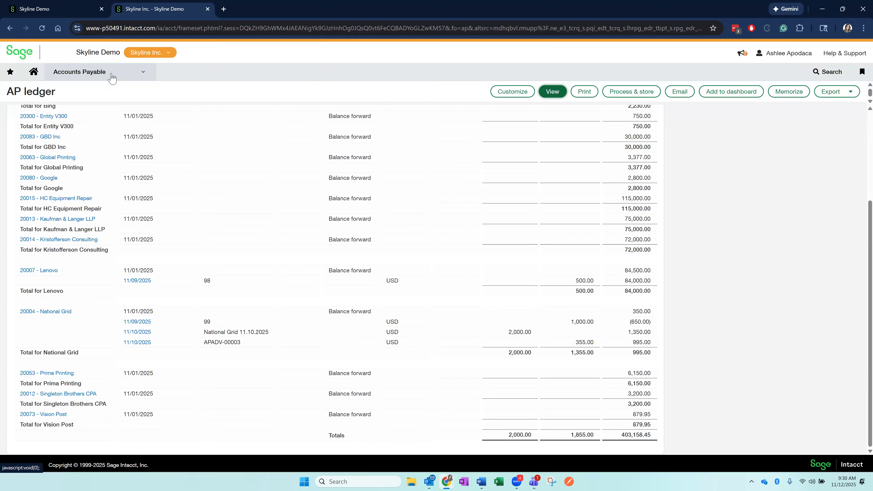
Step: Return to the top level and open the Accounts Payable configuration at its Bill automation settings
left_click(111, 76)
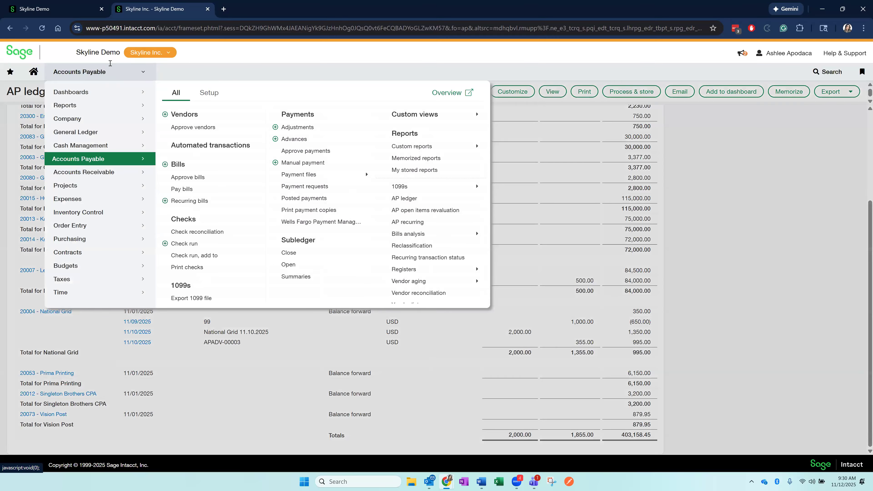
left_click(72, 7)
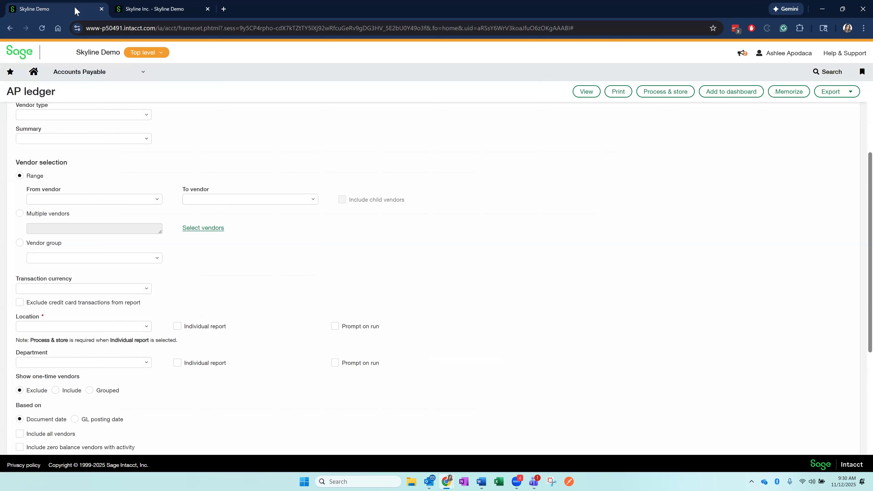
left_click(114, 73)
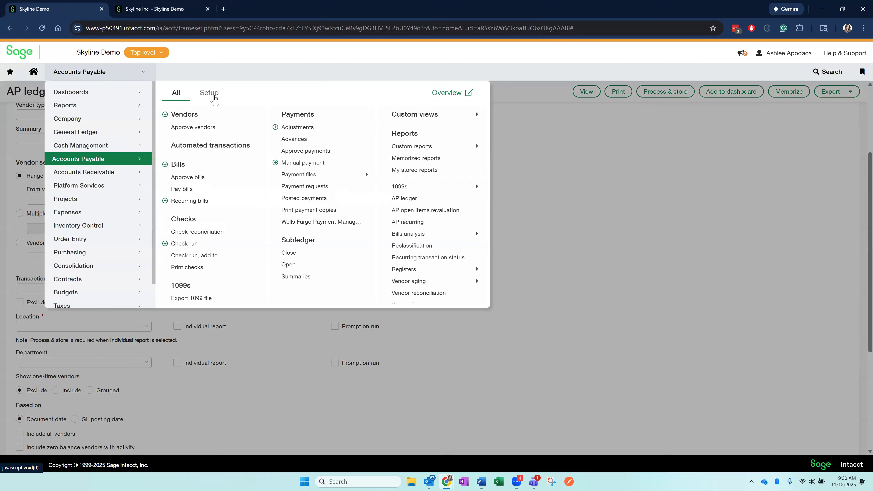
left_click(210, 94)
left_click(203, 115)
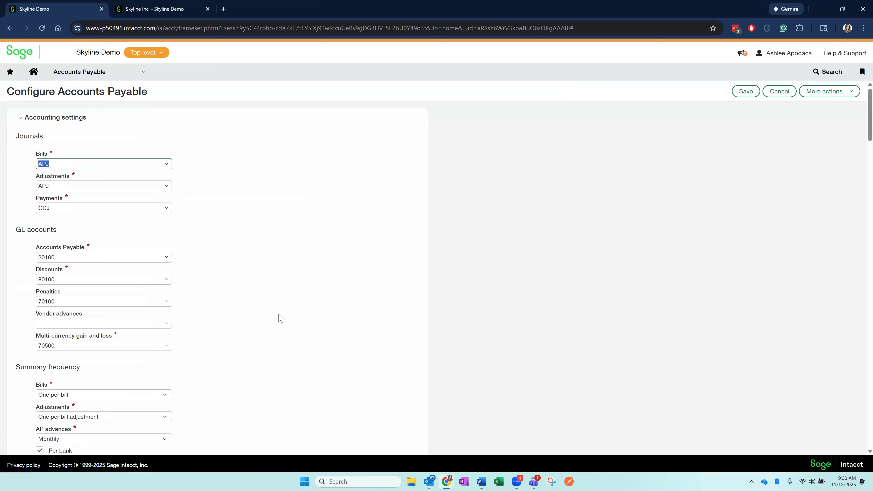
scroll(277, 333, "down", 9)
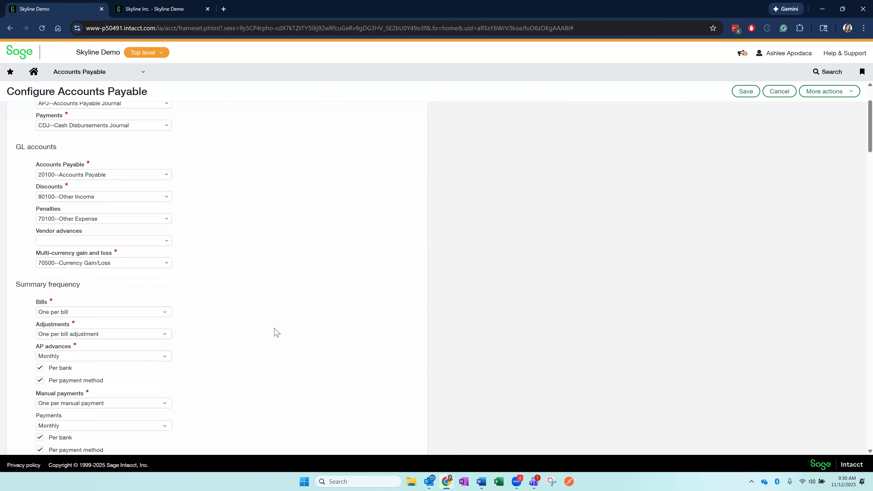
scroll(277, 333, "down", 15)
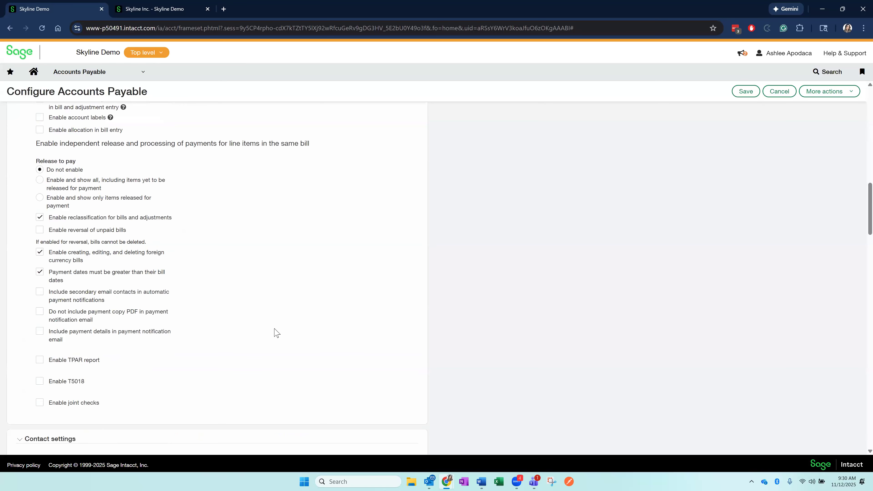
scroll(129, 230, "down", 2)
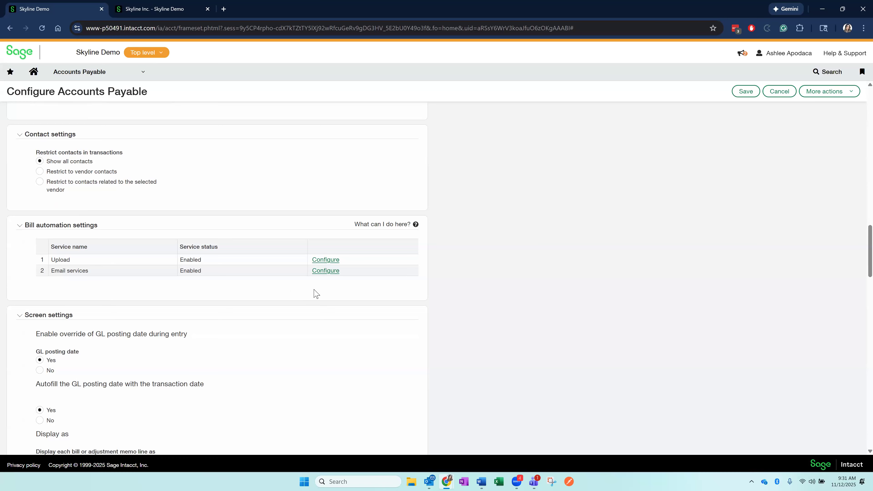
Step: Review the Email services bill generation, bounce-back notification and entity mailbox settings, and leave the Accounts Payable configuration without saving
left_click(325, 271)
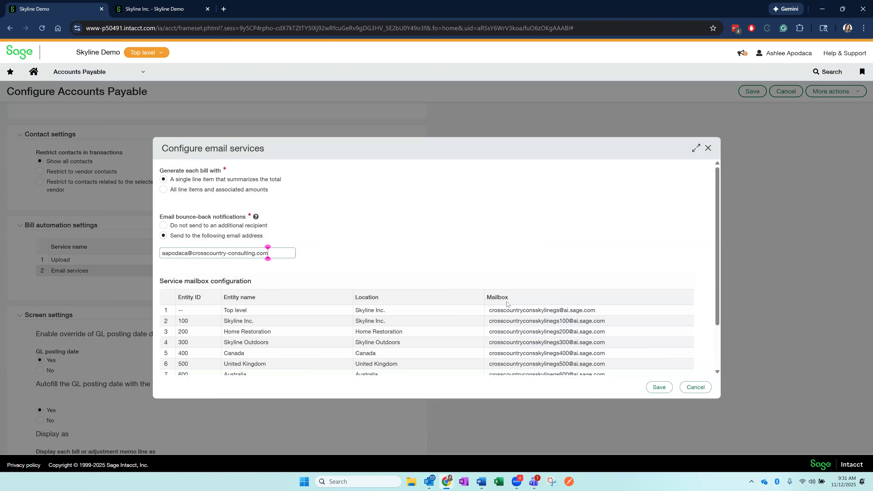
scroll(342, 316, "down", 2)
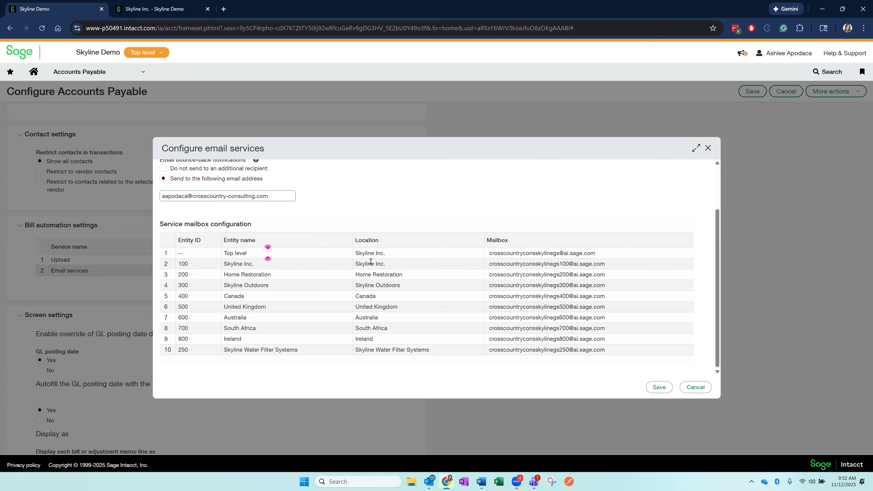
scroll(364, 262, "up", 3)
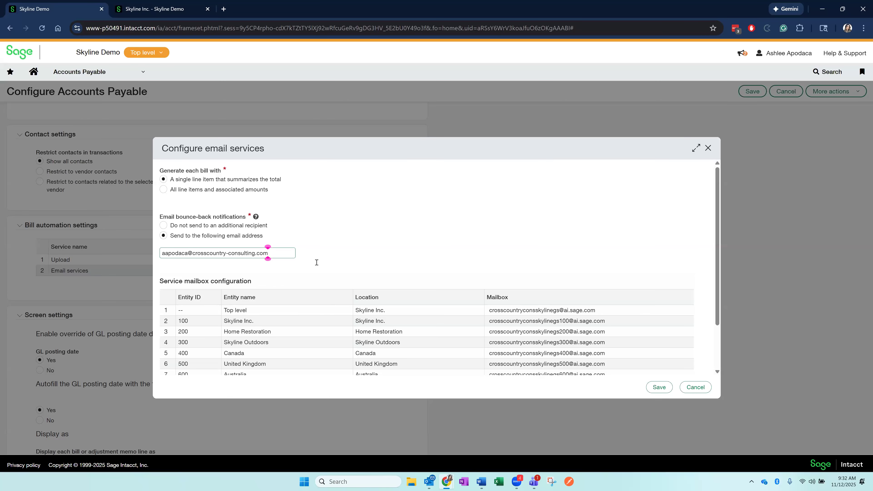
left_click(693, 388)
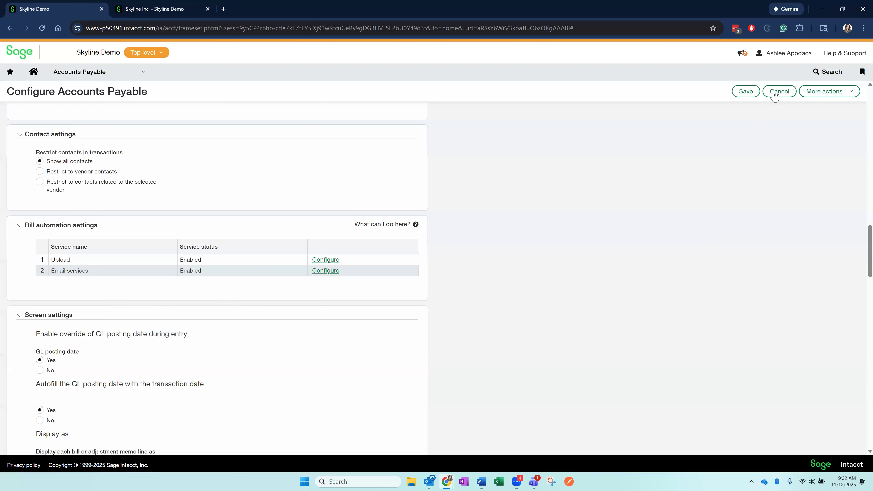
left_click(775, 95)
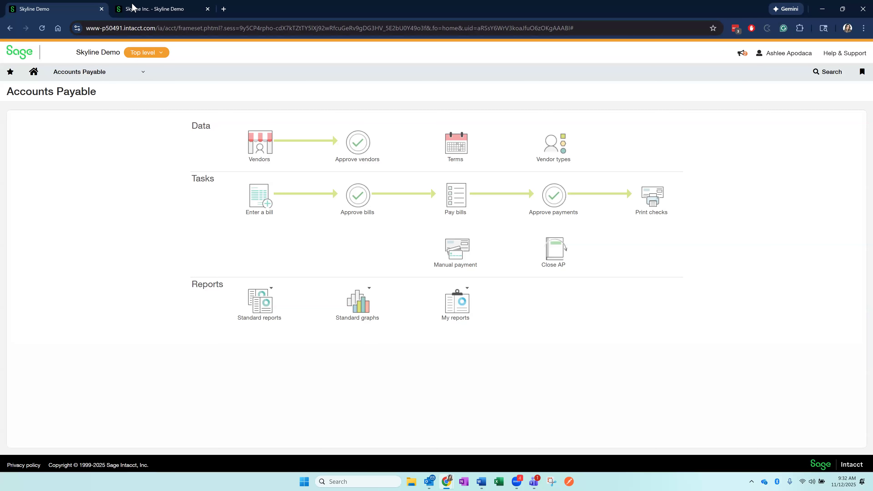
Step: Switch to the Skyline Inc. entity and open the Accounts Receivable print or email statements page to review its settings
left_click(141, 8)
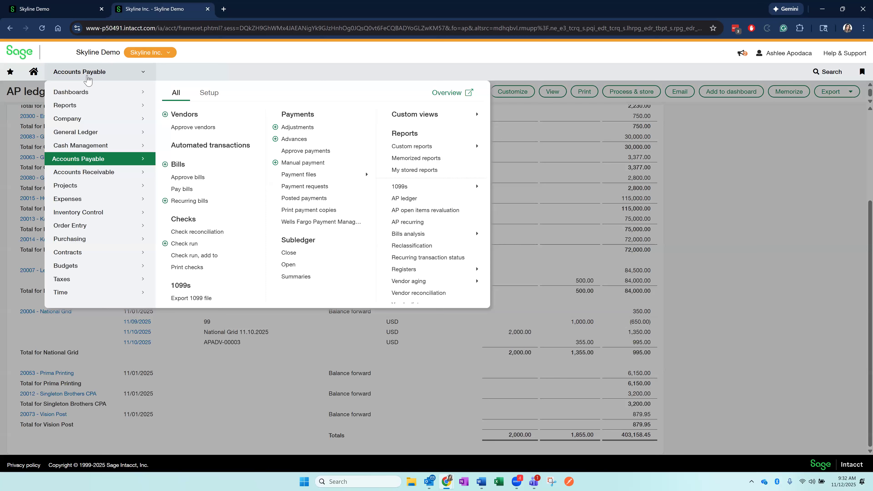
left_click(93, 177)
mouse_move(224, 149)
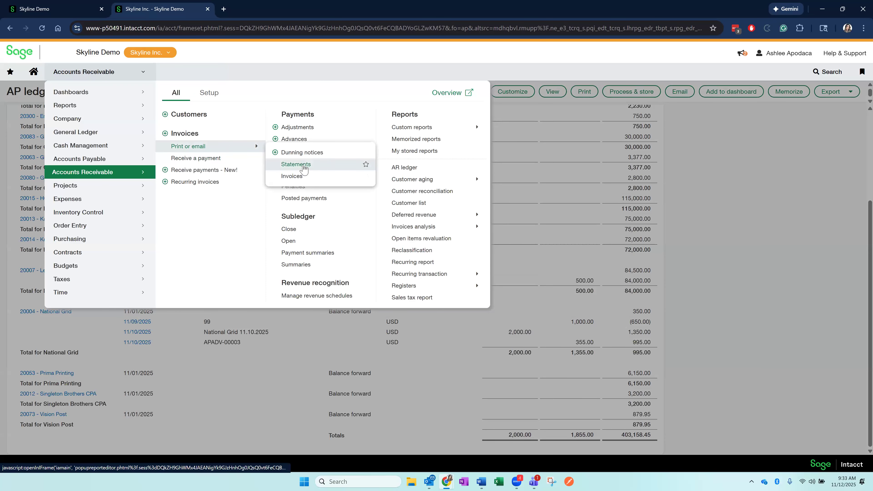
left_click(296, 164)
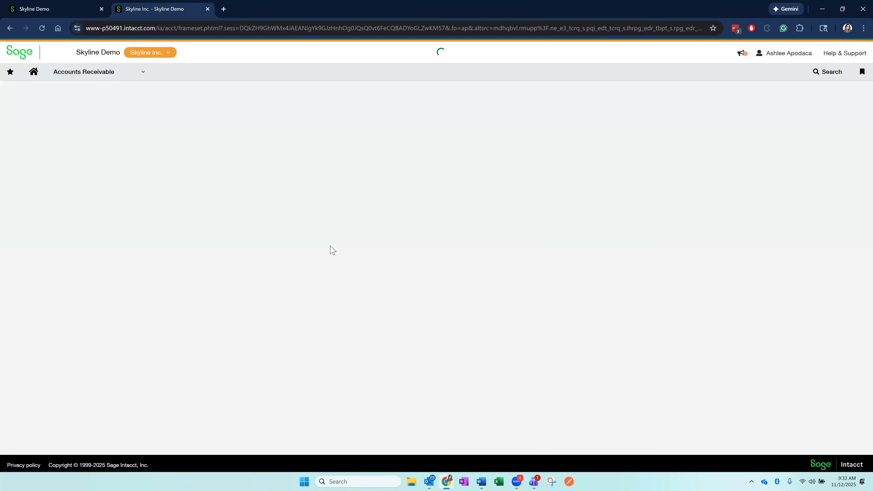
scroll(207, 325, "down", 3)
scroll(208, 325, "down", 3)
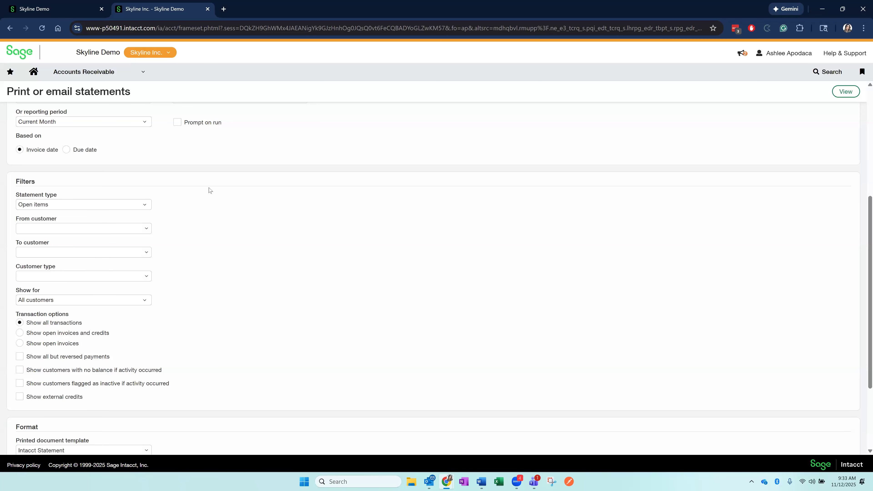
scroll(145, 298, "up", 5)
Step: Set the statements' reporting period to Current Quarter To Date and limit the customer range to Nirvana
left_click(145, 299)
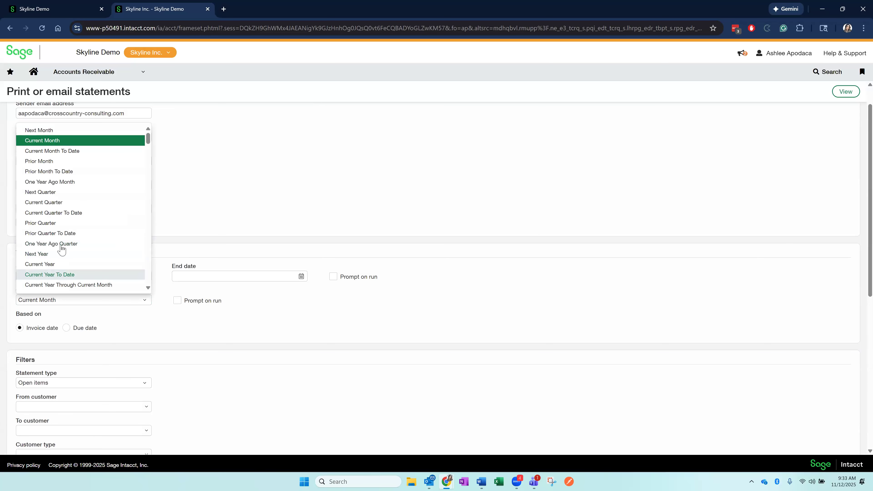
left_click(64, 211)
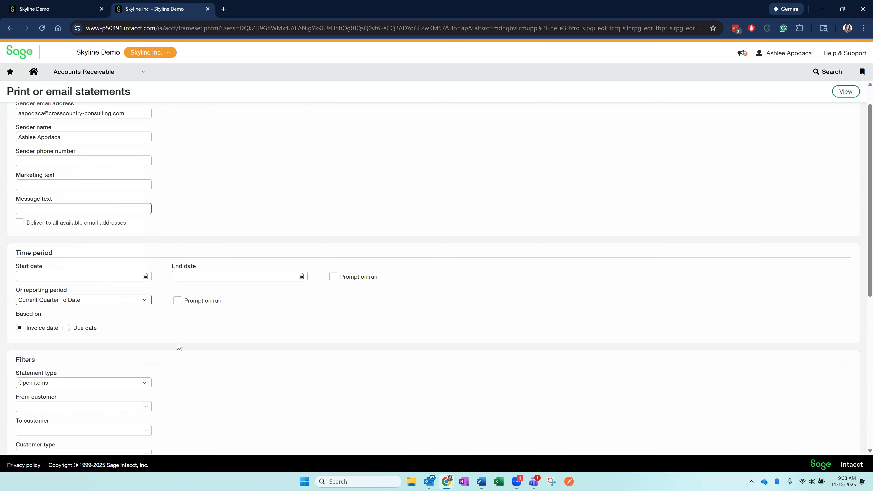
scroll(56, 337, "down", 1)
scroll(58, 338, "down", 1)
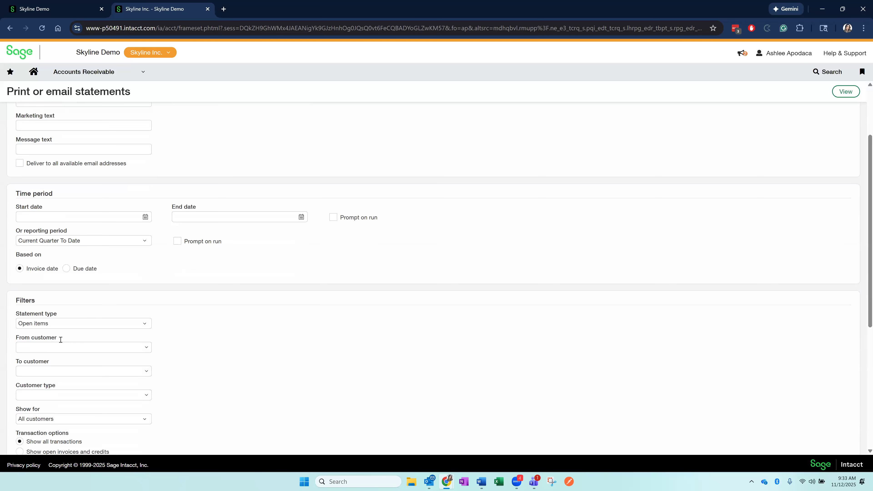
left_click(61, 347)
type("nirv")
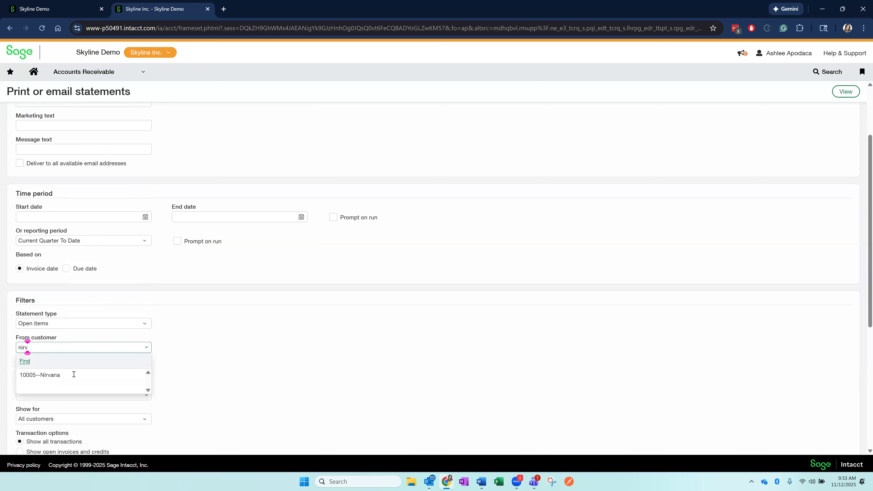
left_click(72, 374)
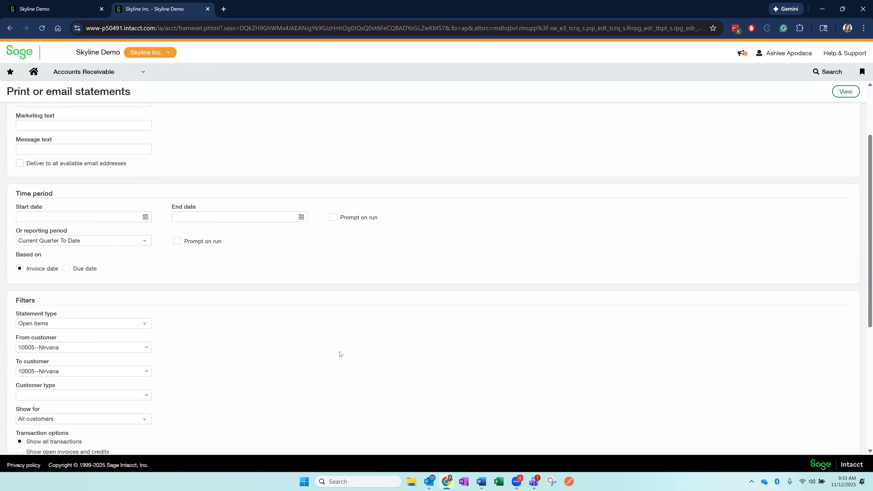
Step: Run the open items statement with all transactions shown, preview Nirvana's PDF statement and close the report
scroll(339, 354, "down", 1)
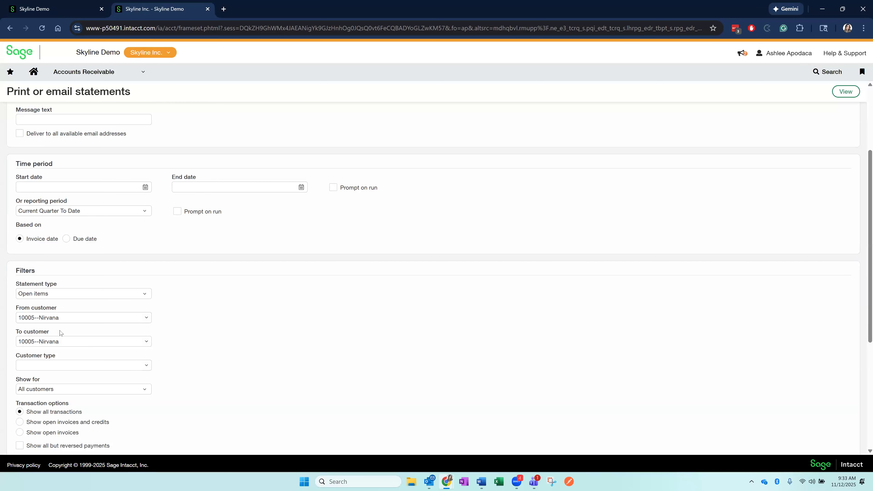
scroll(29, 314, "down", 1)
scroll(29, 271, "down", 4)
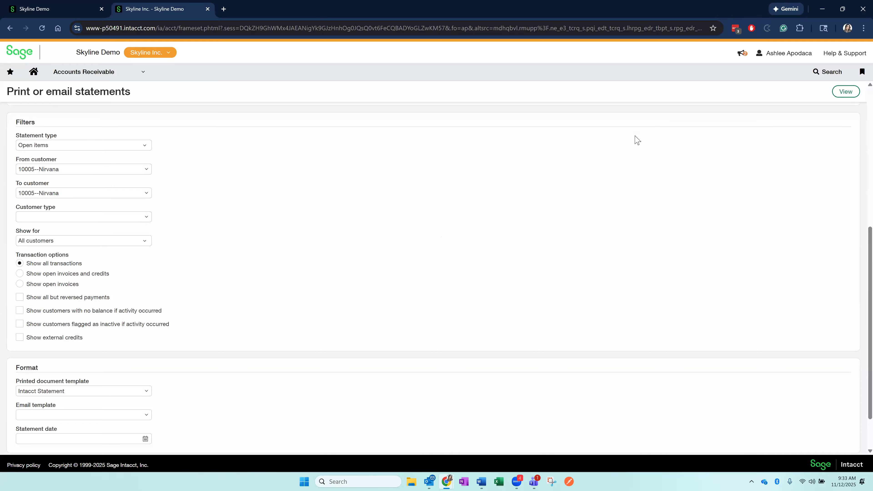
scroll(756, 127, "up", 8)
left_click(845, 91)
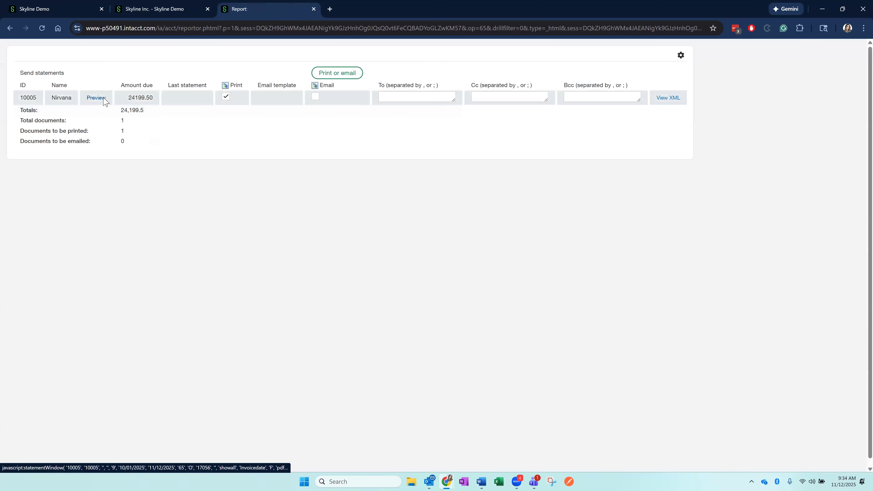
left_click(98, 98)
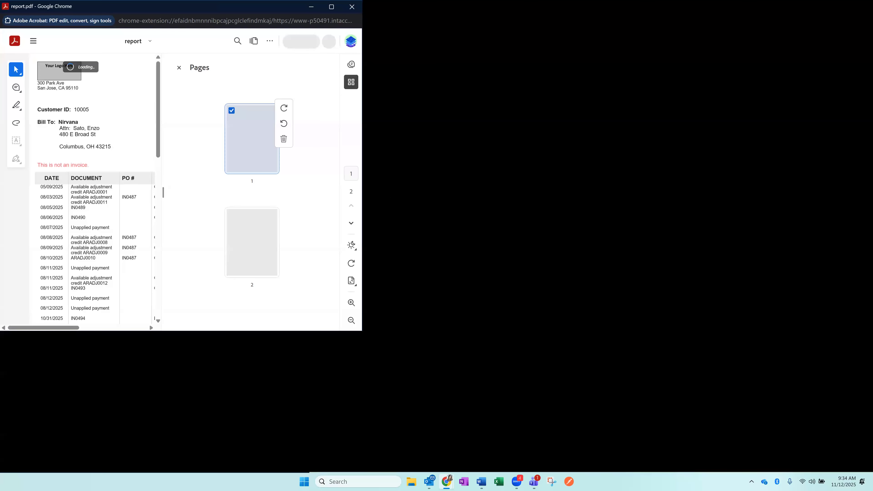
scroll(421, 312, "down", 4)
scroll(421, 311, "up", 5)
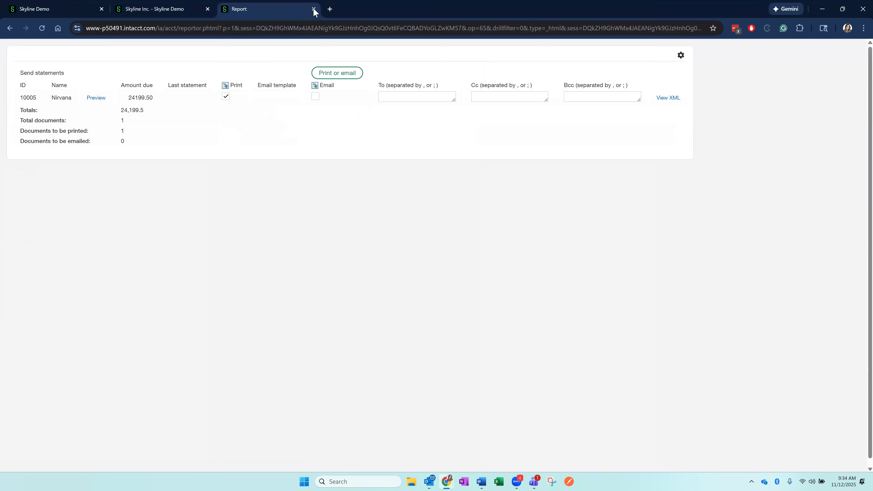
left_click(314, 9)
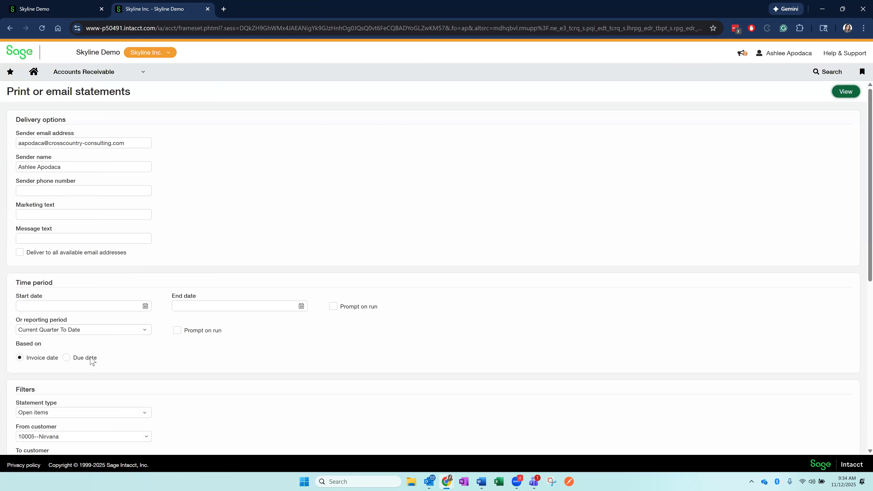
Step: Try the open invoice transaction options, return to Show all transactions, and include the options excluding reversed payments and showing no-balance customers with activity
scroll(398, 259, "down", 5)
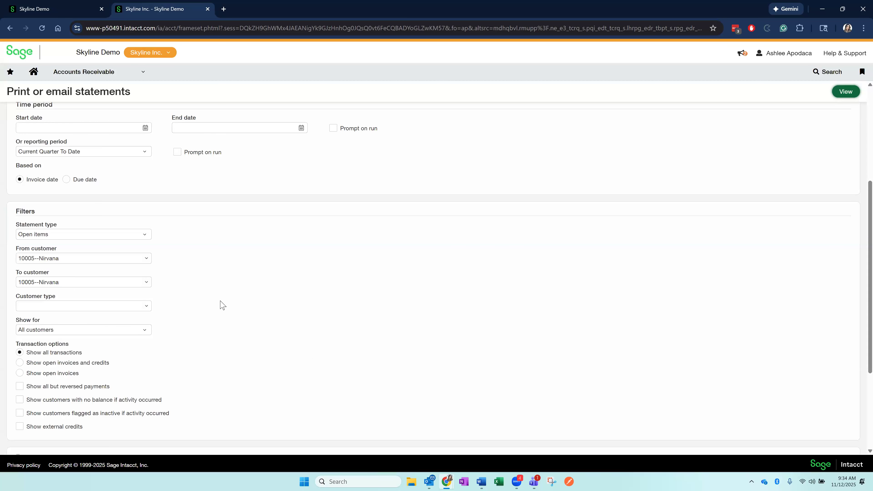
scroll(187, 323, "down", 1)
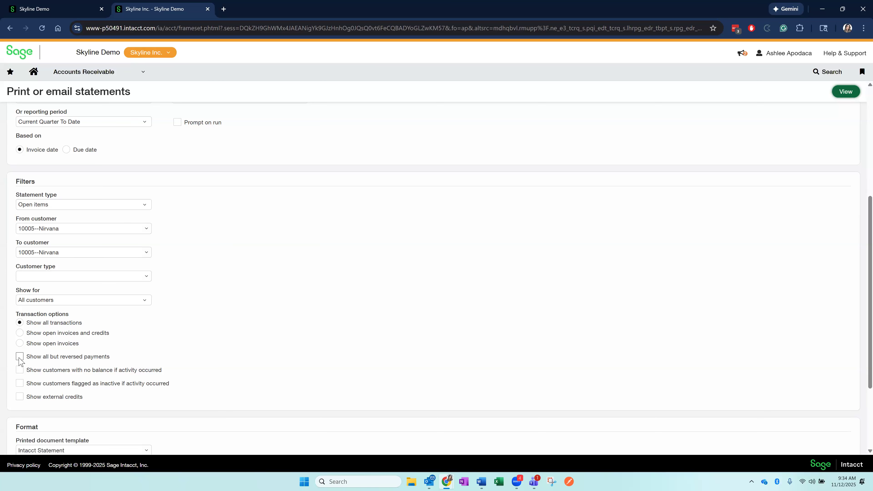
left_click(20, 333)
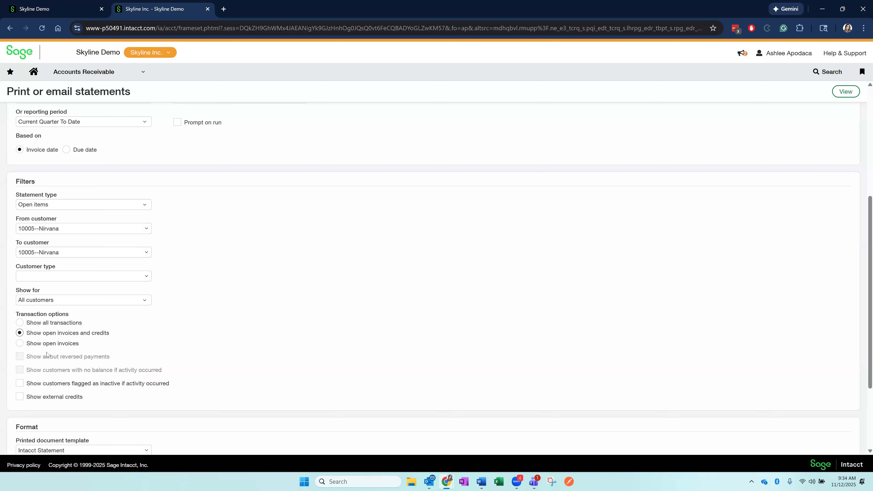
left_click(20, 343)
left_click(19, 323)
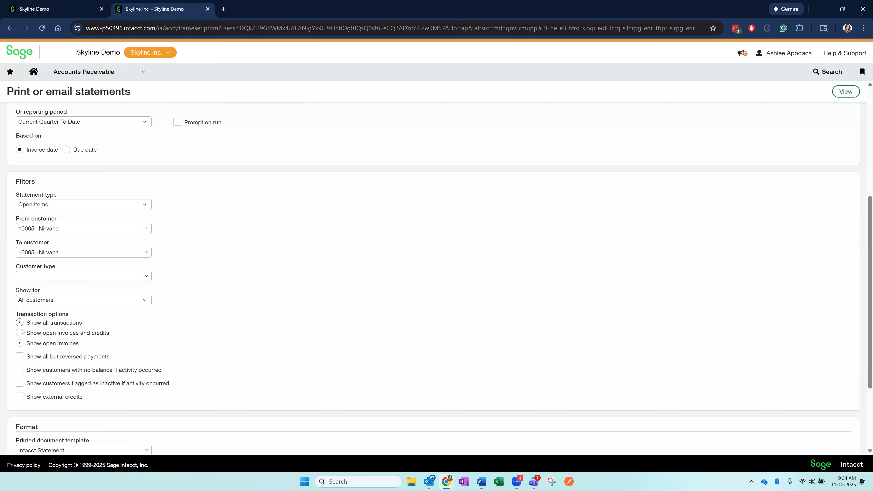
left_click(20, 357)
left_click(19, 372)
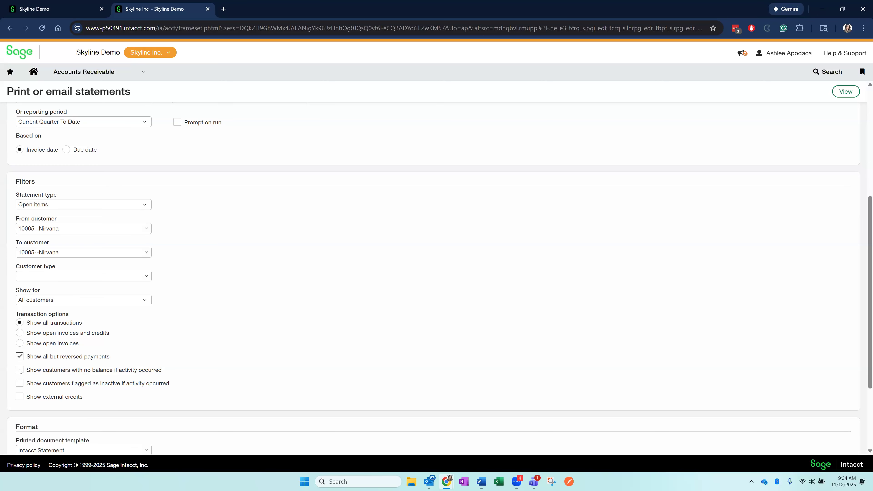
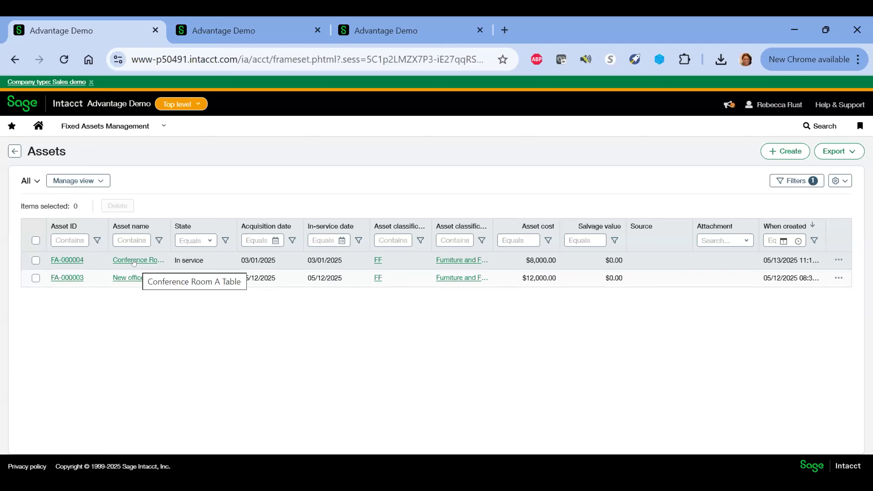
Step: Open the Conference Room A Table asset, examine its partial disposal form with the disposal type set to Other, and cancel the disposal
left_click(133, 260)
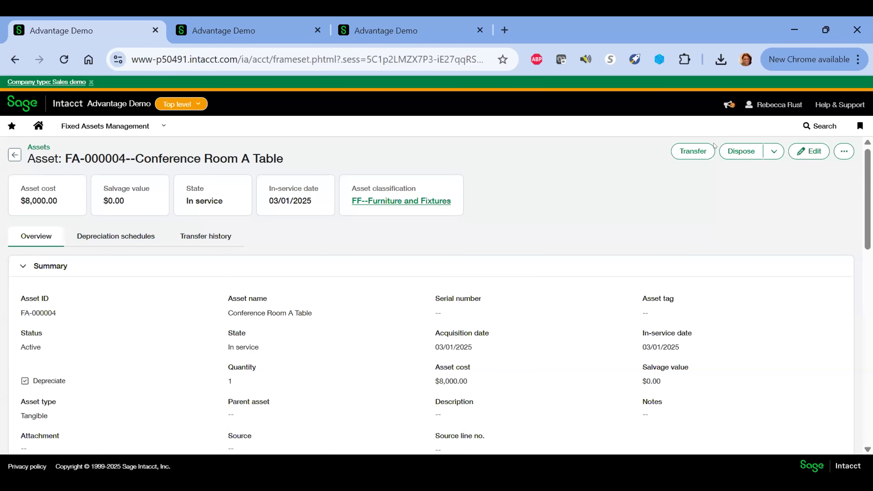
left_click(774, 153)
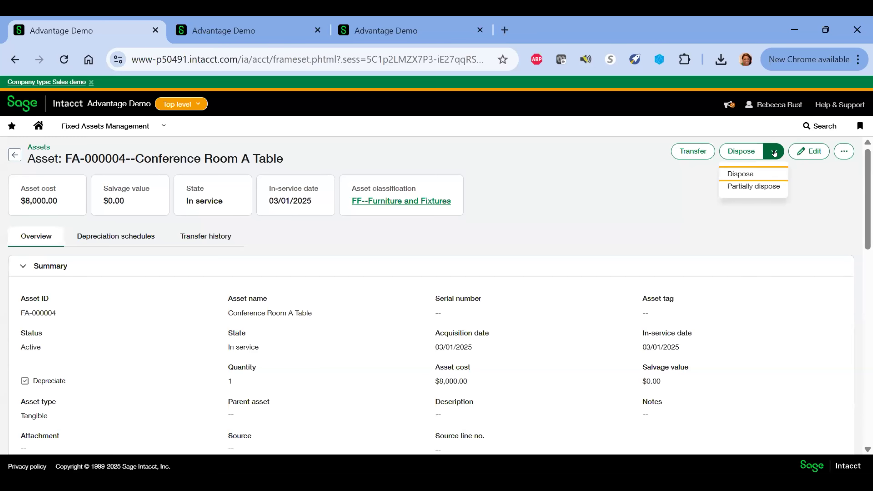
left_click(752, 187)
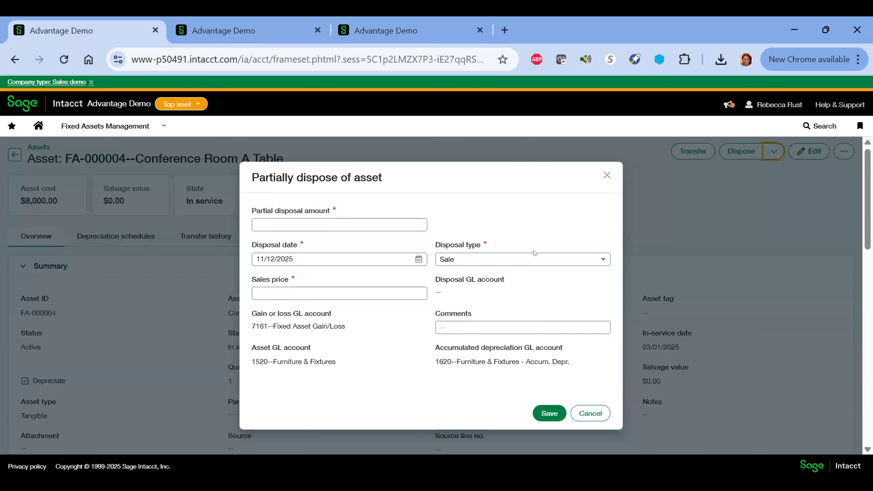
left_click(496, 263)
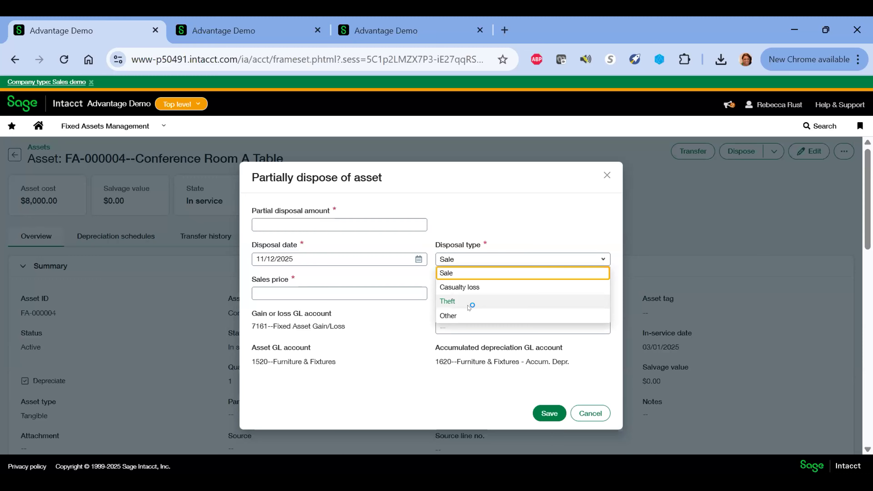
left_click(458, 316)
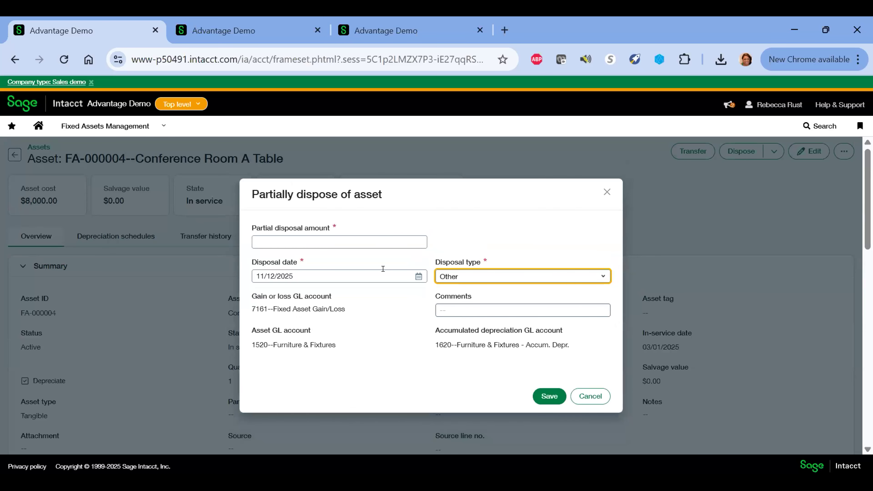
left_click(344, 242)
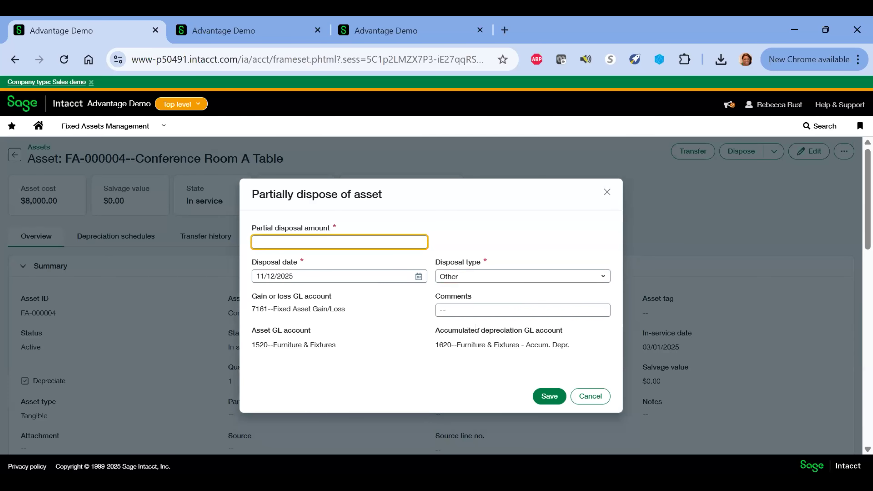
left_click(580, 394)
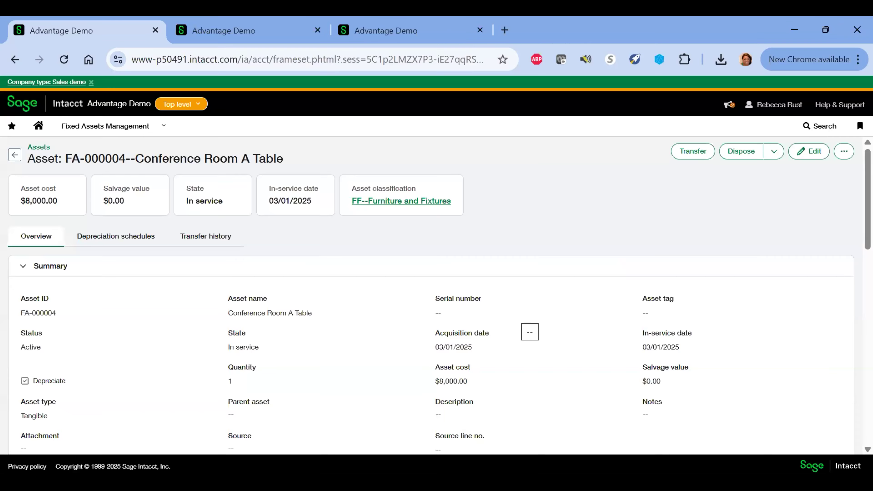
Step: Review the Conference Room A Table asset's classification, depreciation rules and disposal details
scroll(431, 309, "down", 3)
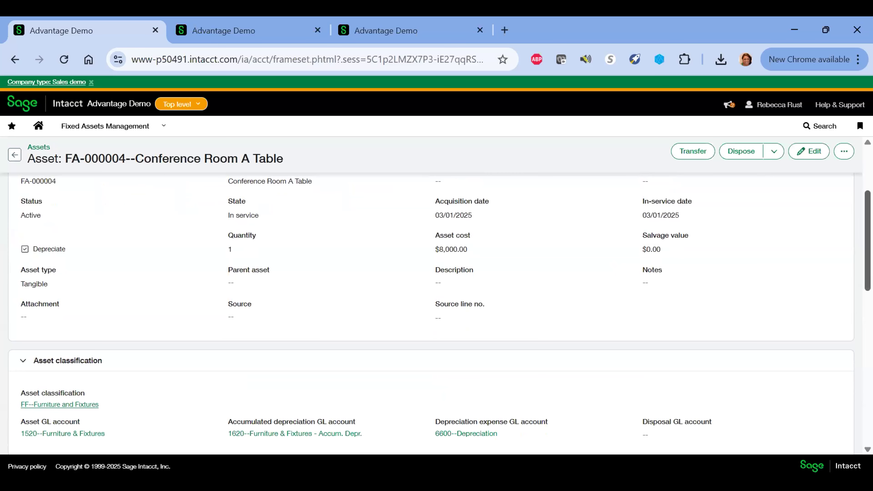
scroll(431, 309, "down", 2)
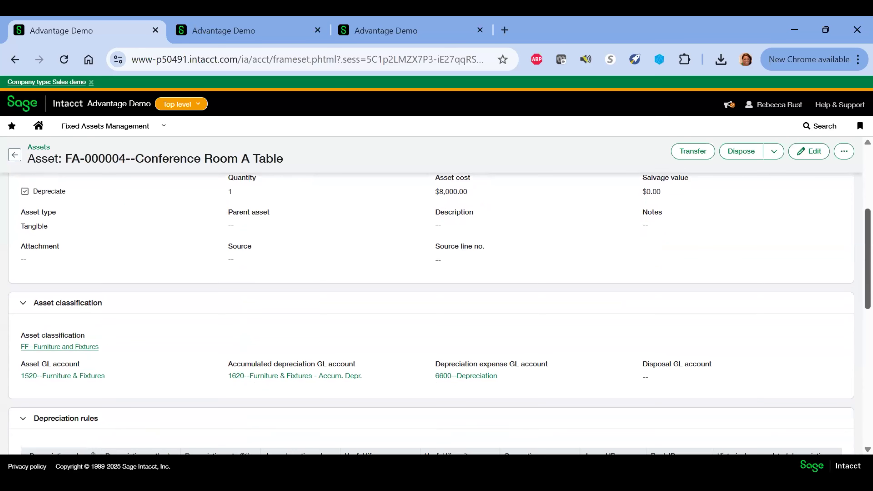
left_click_drag(867, 266, 868, 273)
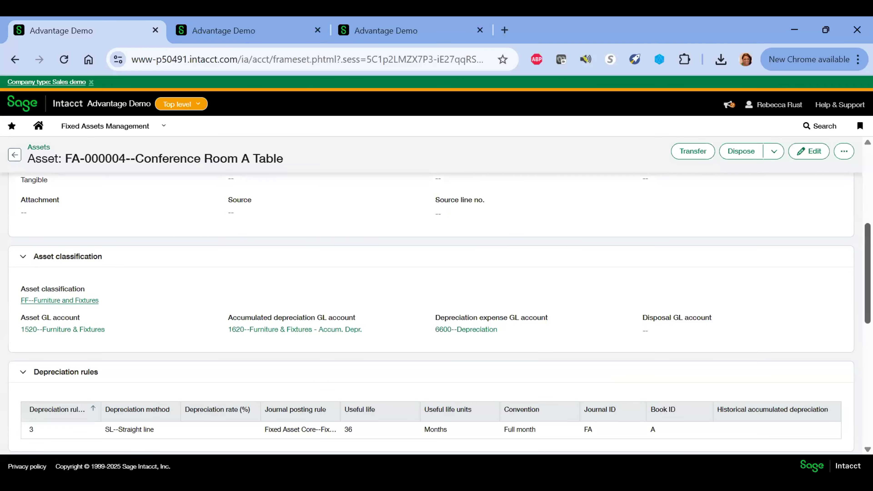
scroll(431, 310, "down", 5)
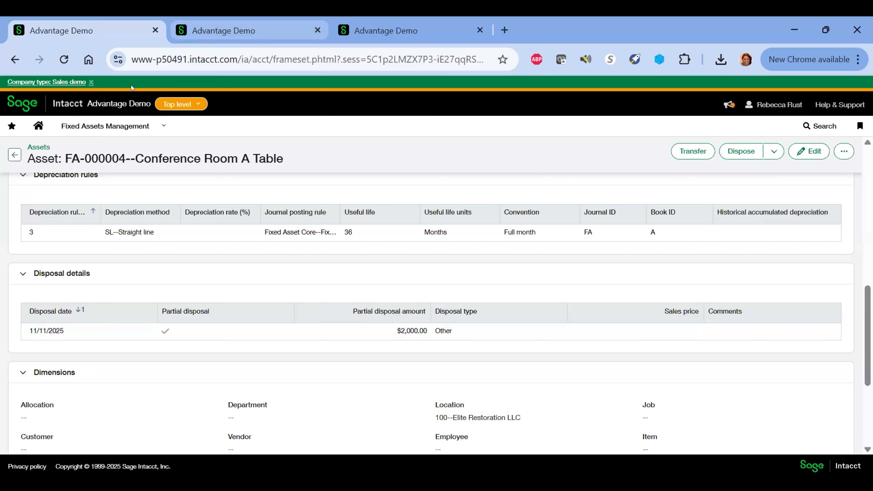
Step: Start a new Accounts Payable bill in the second open Advantage Demo session
left_click(204, 28)
left_click(97, 123)
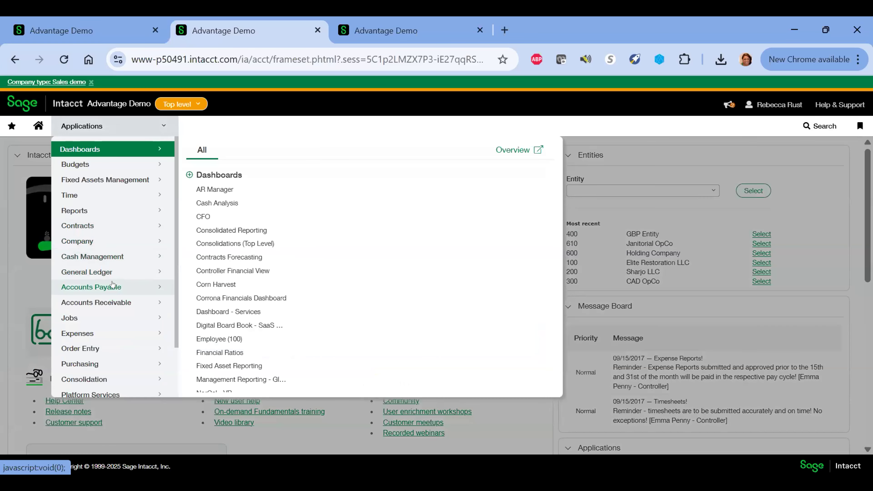
left_click(181, 227)
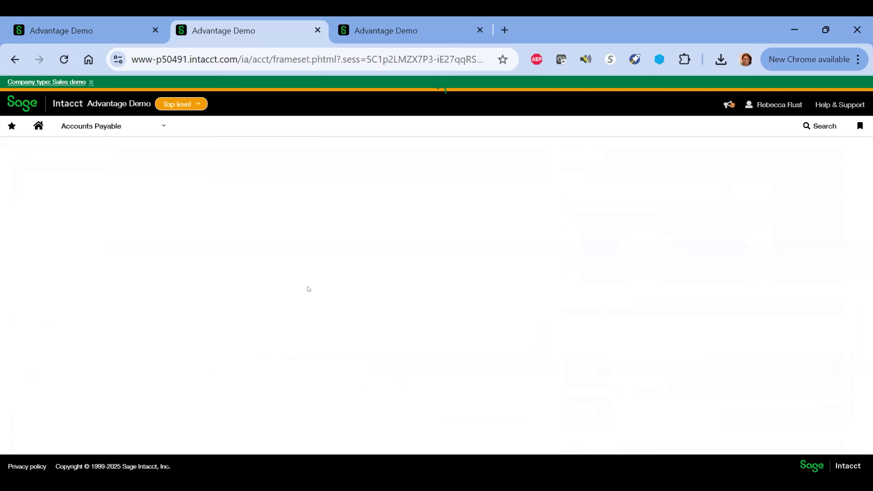
Step: Set the account of the bill's first entry to 1540--Computers
scroll(308, 289, "down", 8)
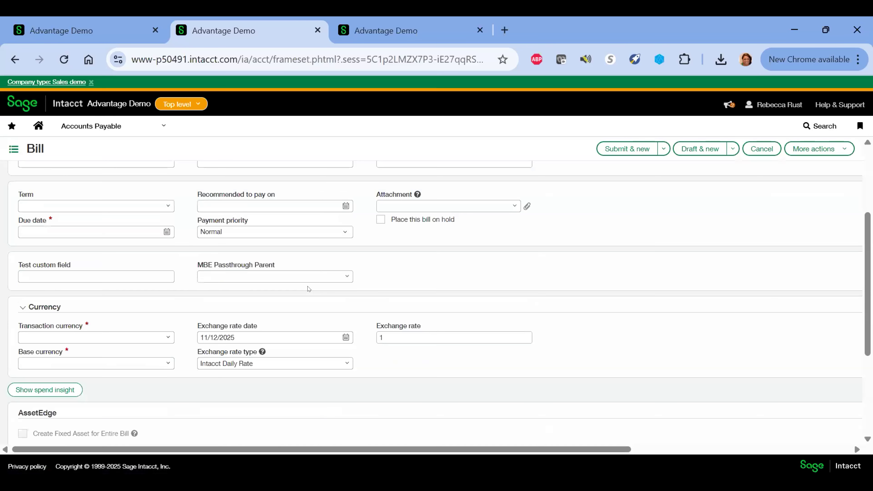
scroll(88, 375, "down", 1)
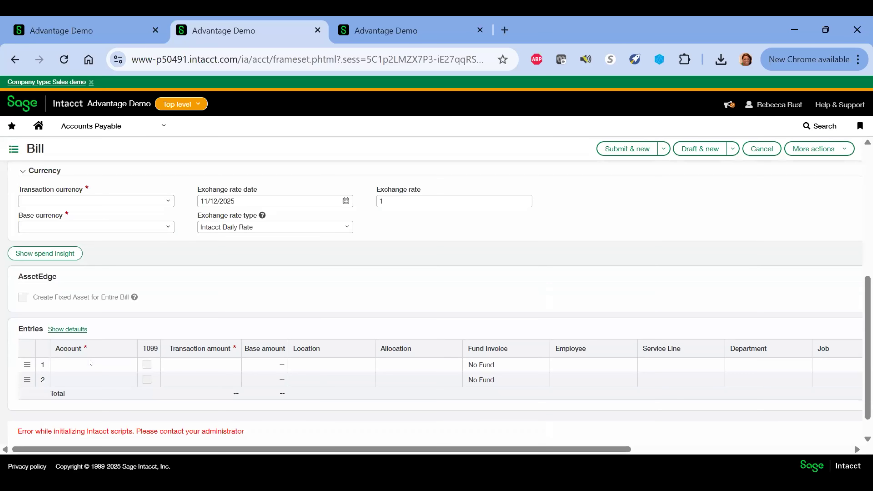
scroll(96, 362, "down", 1)
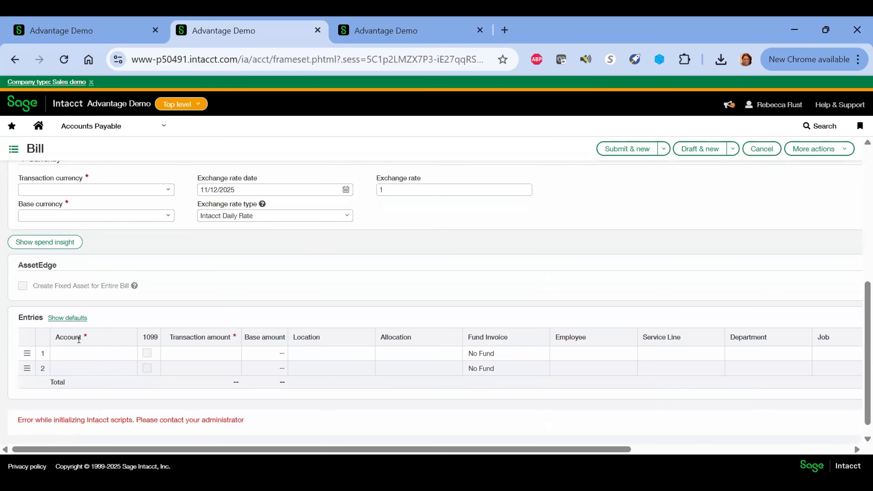
left_click(79, 343)
type("comp")
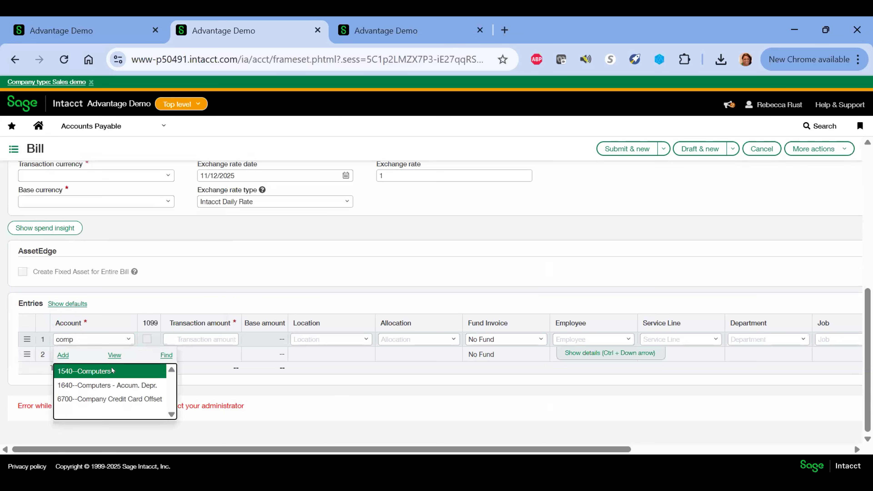
left_click(112, 370)
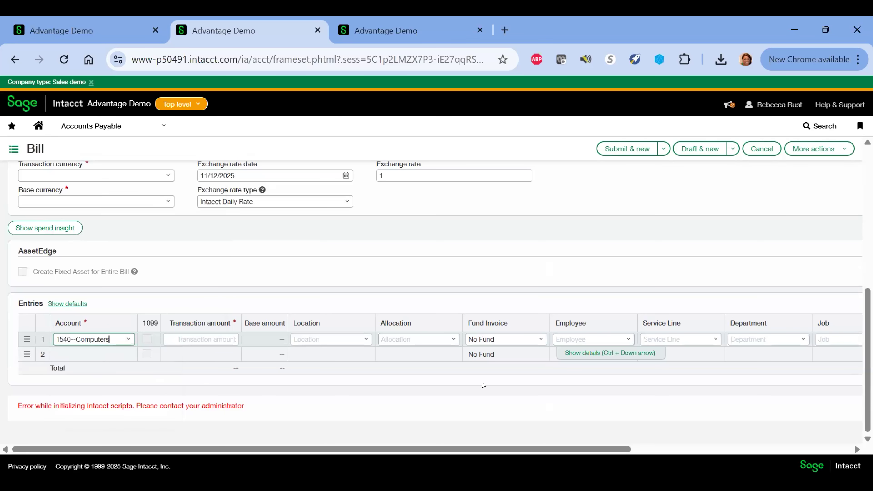
Step: Show the first bill entry's details and set its fixed asset creation option to Create multiple fixed assets
left_click(583, 353)
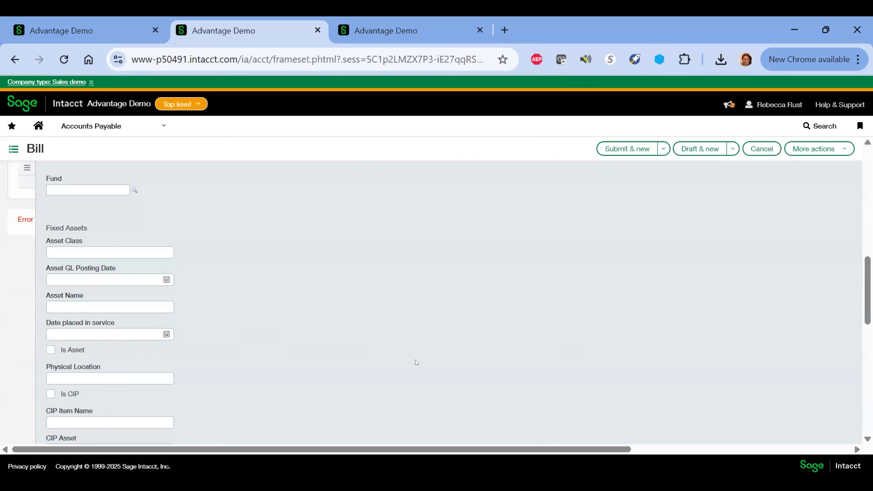
scroll(415, 362, "down", 3)
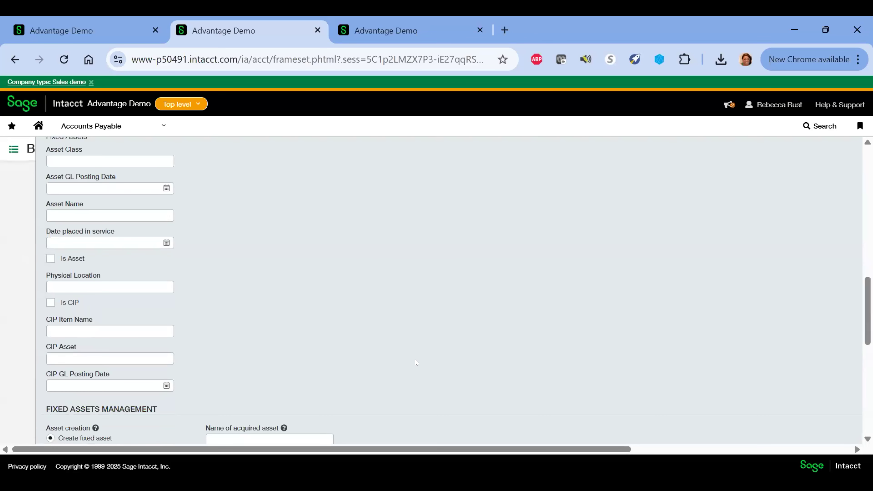
scroll(415, 360, "down", 1)
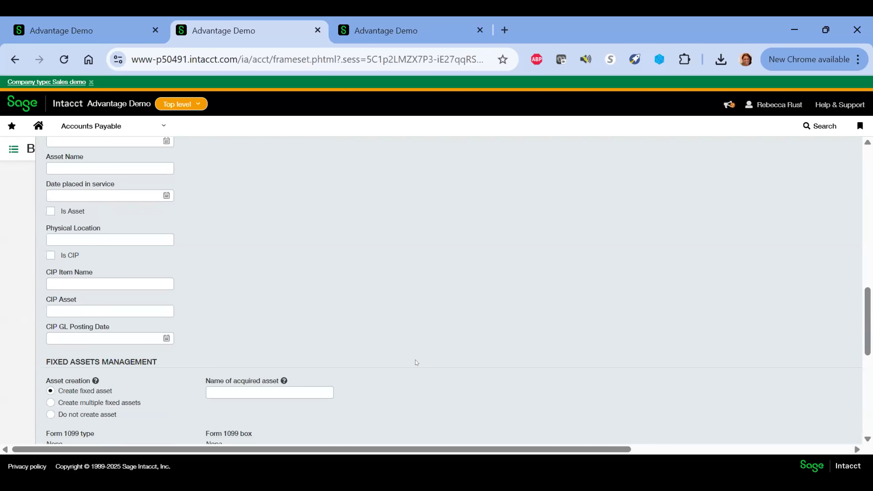
scroll(415, 359, "down", 1)
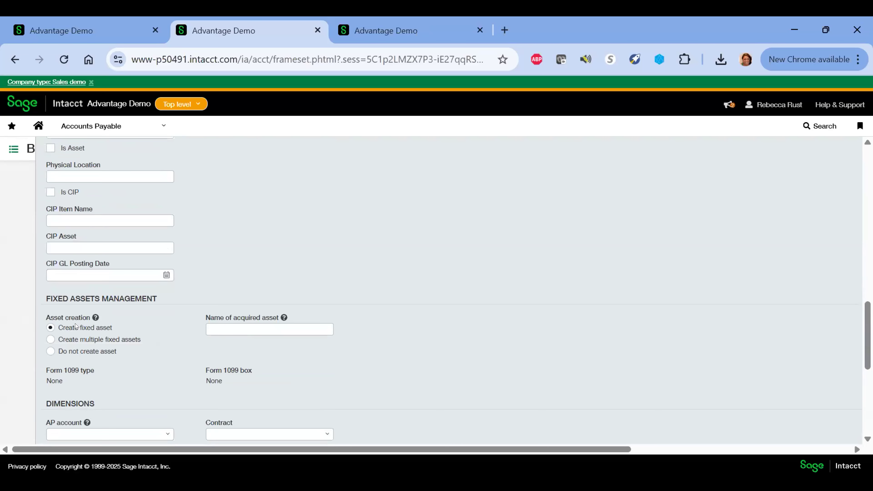
scroll(75, 324, "down", 1)
scroll(76, 280, "down", 2)
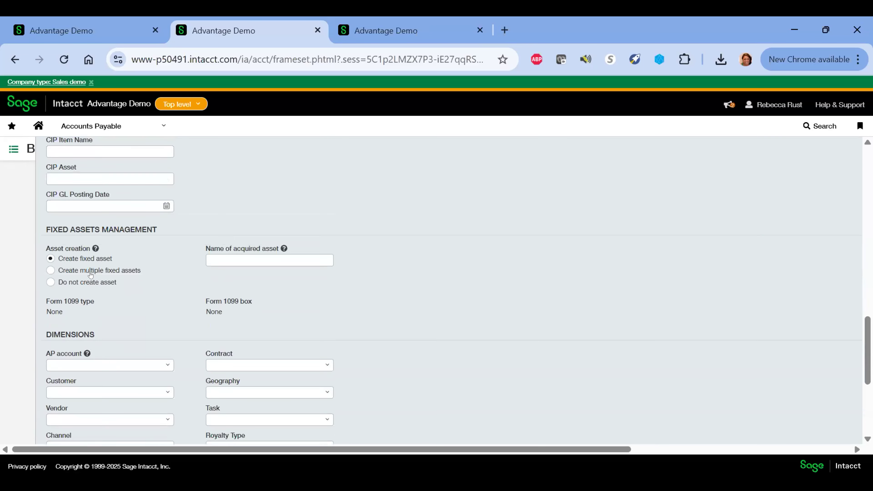
scroll(84, 240, "down", 2)
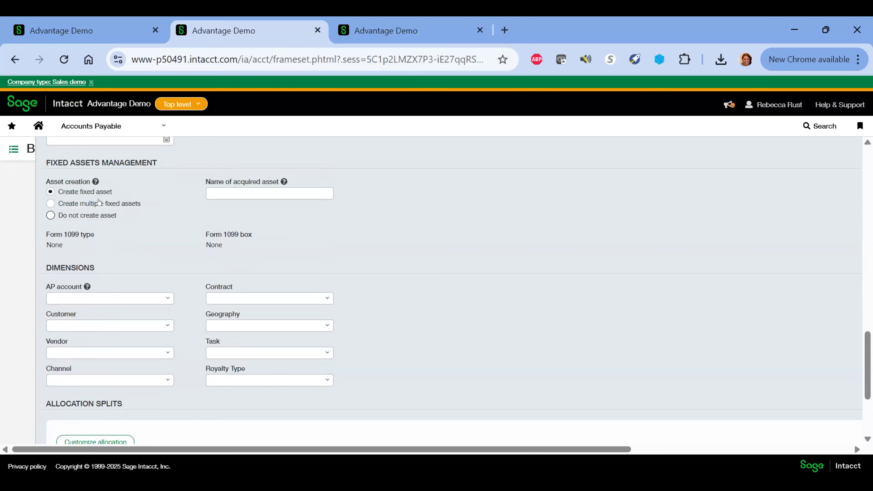
scroll(99, 180, "down", 2)
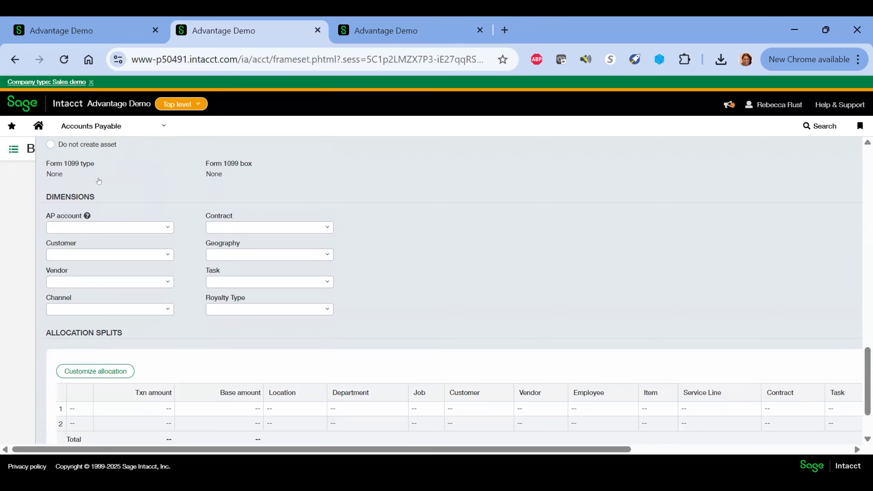
scroll(439, 230, "down", 1)
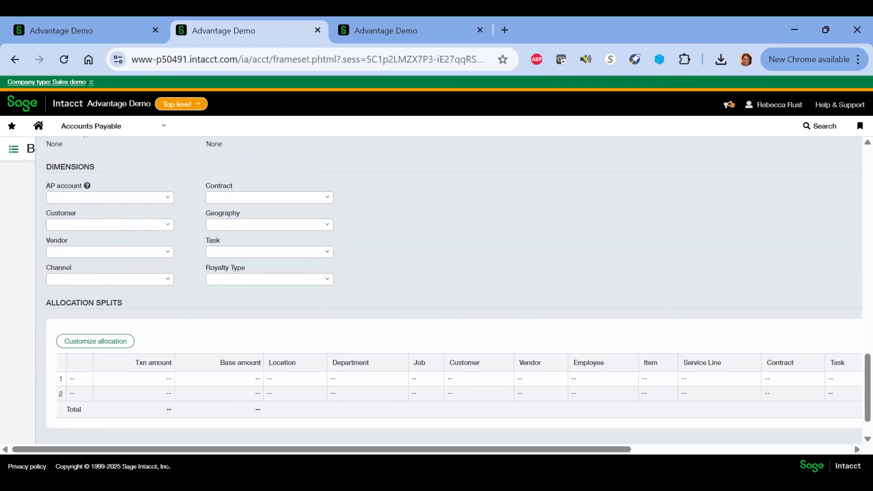
scroll(458, 291, "up", 1)
left_click_drag(868, 381, 868, 383)
scroll(454, 291, "up", 1)
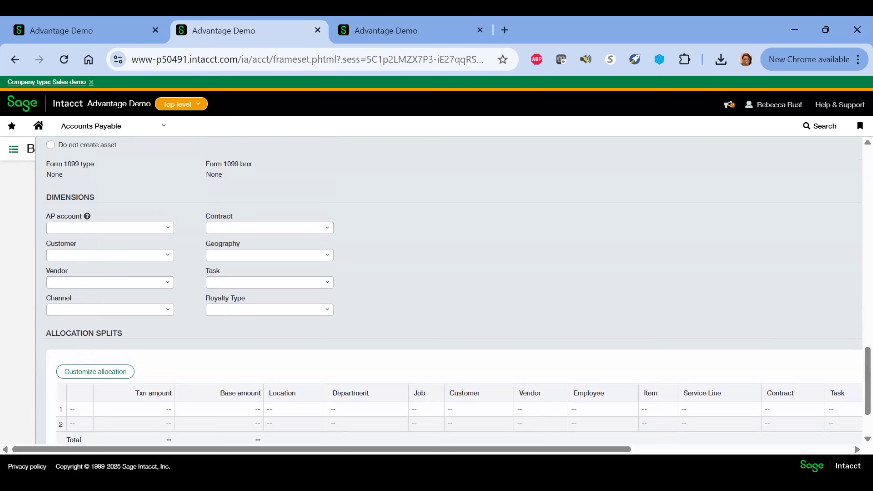
scroll(302, 239, "up", 1)
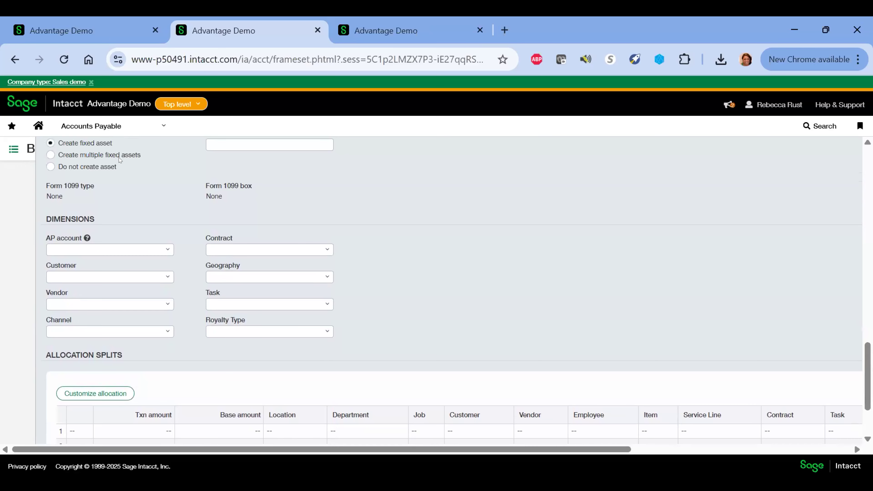
scroll(118, 158, "up", 3)
left_click(84, 259)
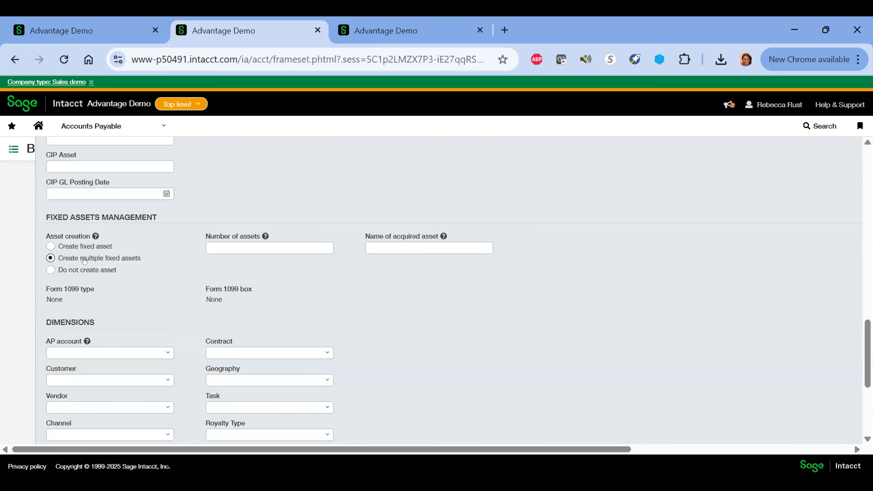
Step: Check the Number of assets and Name of acquired asset fields, and set the bill entry's asset creation option to Do not create asset
left_click(290, 241)
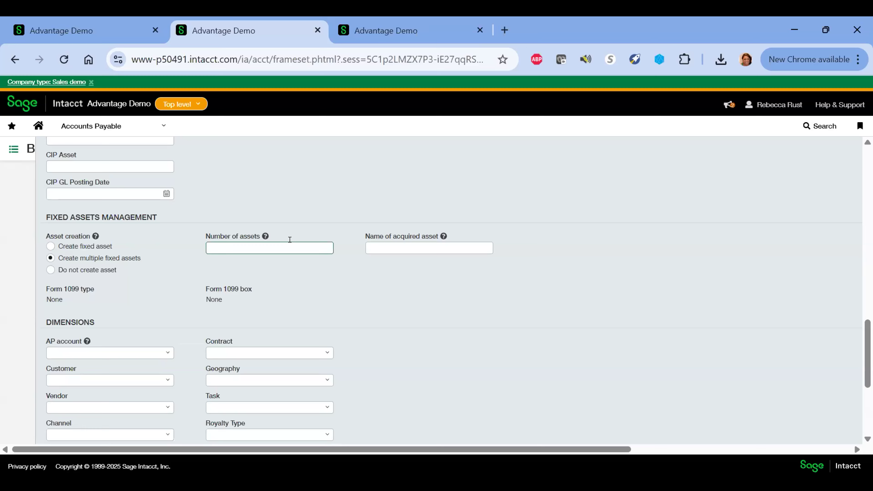
left_click(290, 240)
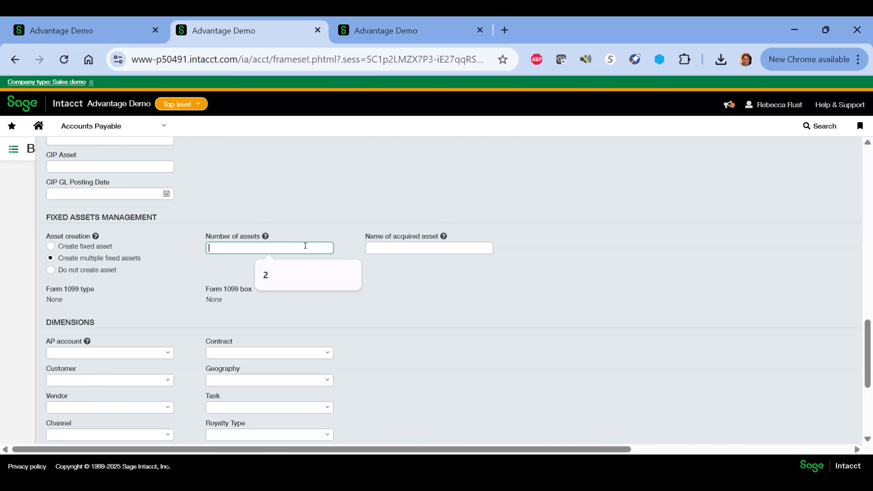
left_click(420, 246)
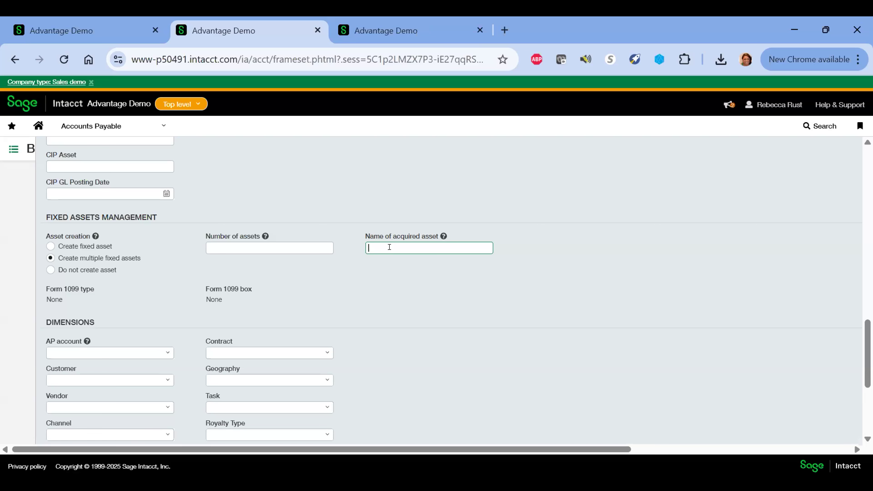
left_click(288, 242)
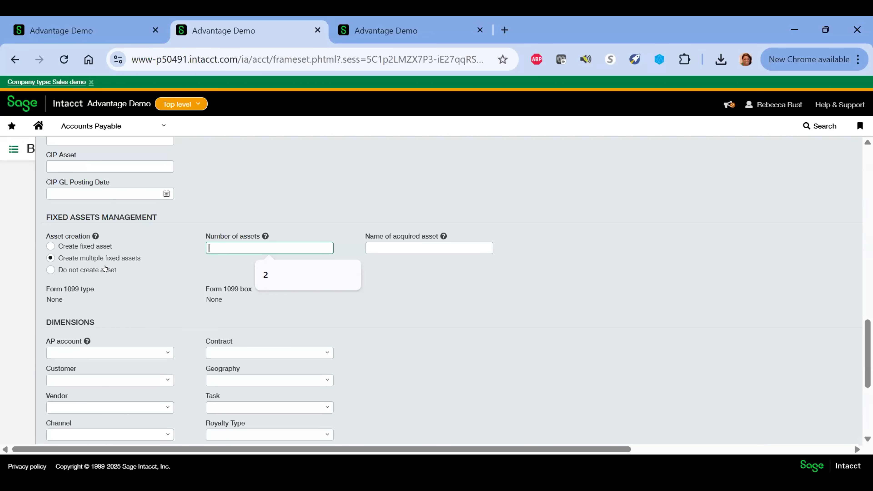
left_click(86, 270)
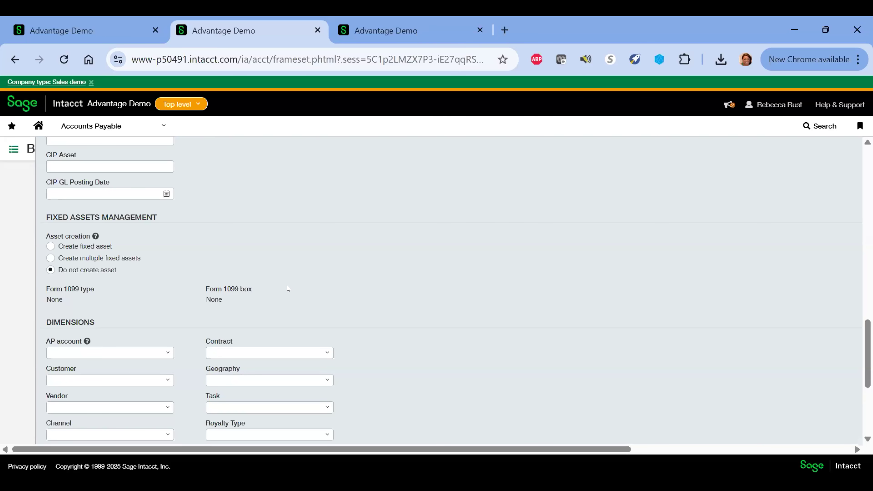
Step: Return to the first Advantage Demo session and open the Conference Room A Table asset for editing
left_click(79, 26)
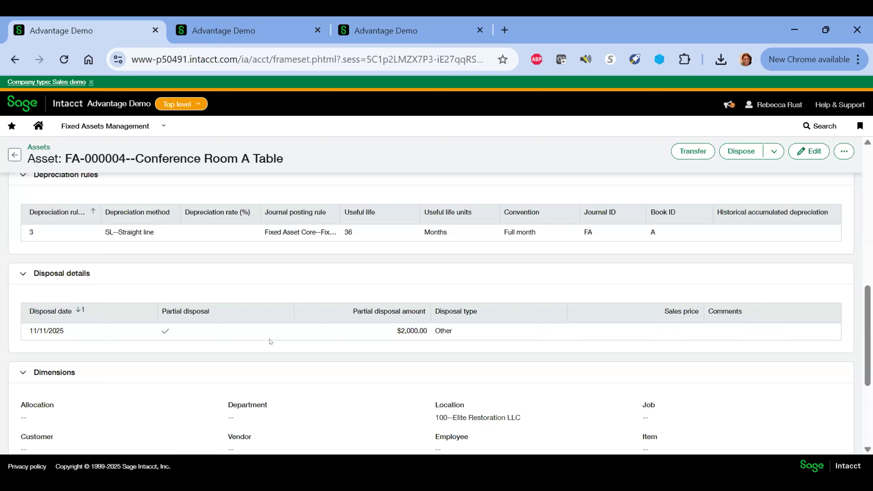
scroll(270, 341, "up", 3)
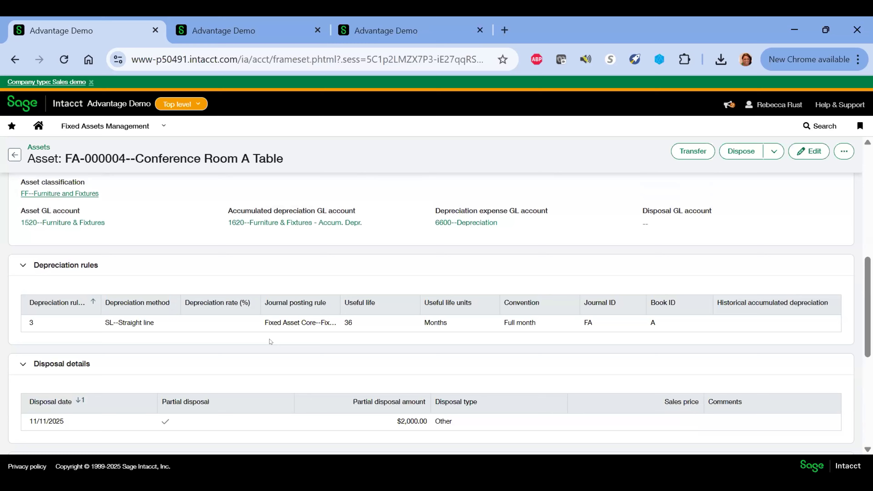
scroll(270, 341, "up", 1)
scroll(731, 219, "up", 4)
scroll(811, 151, "up", 2)
left_click(811, 151)
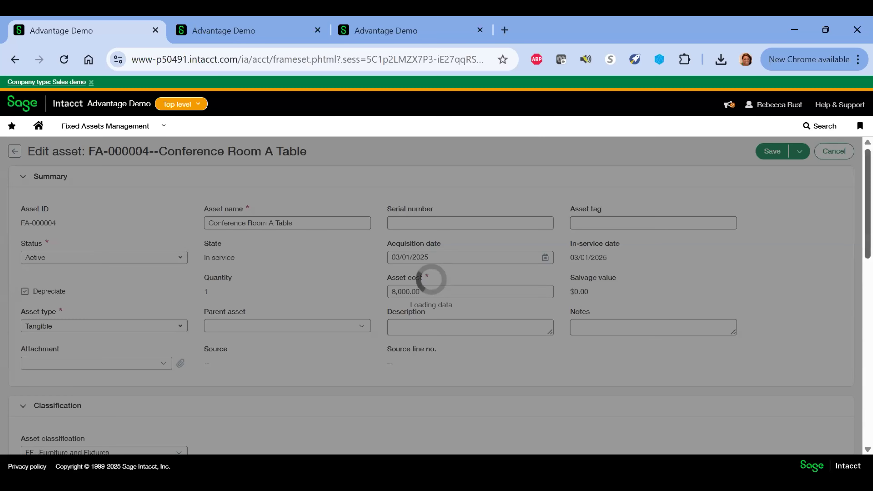
Step: Check which dimension and summary fields can be edited on the Conference Room A Table asset
scroll(854, 340, "down", 15)
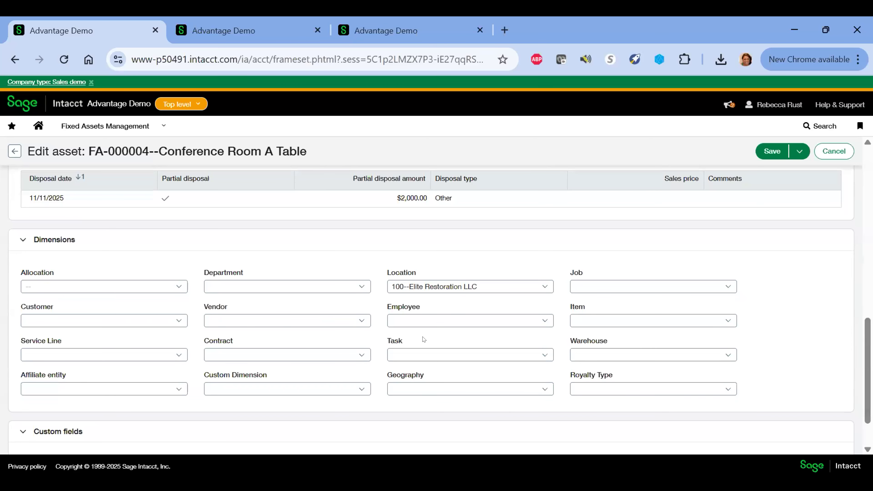
left_click(267, 283)
left_click(272, 315)
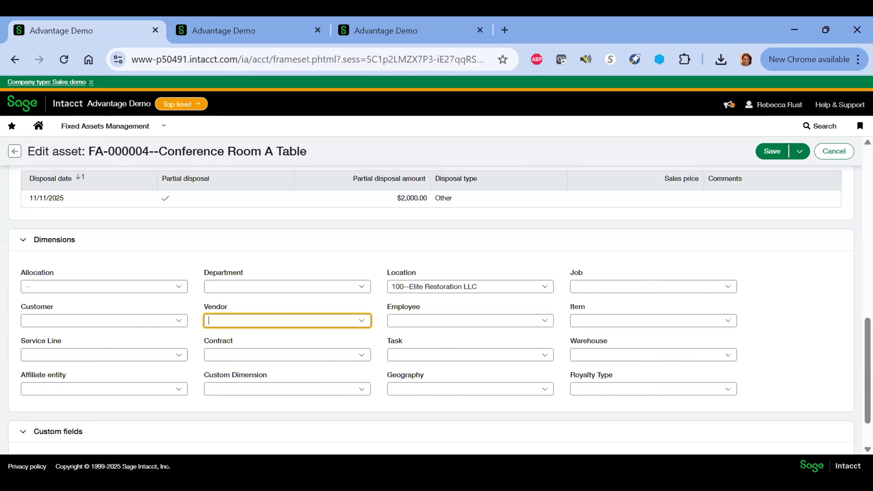
left_click_drag(867, 370, 867, 202)
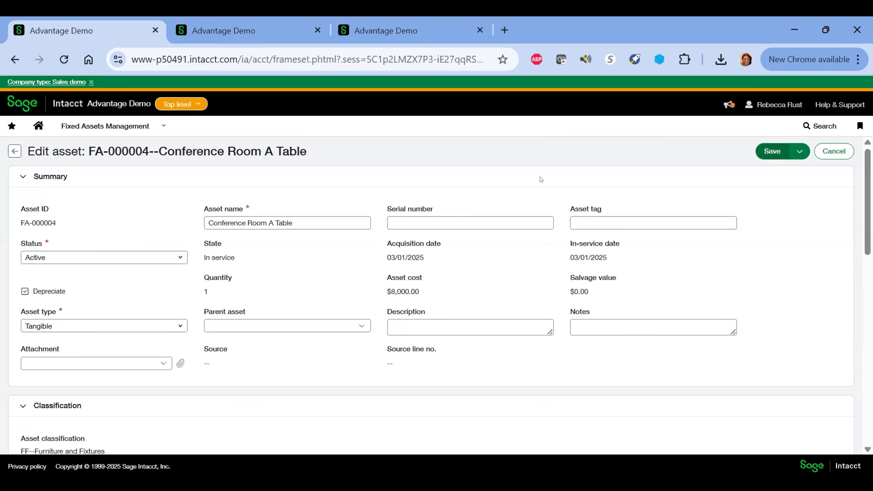
left_click(331, 224)
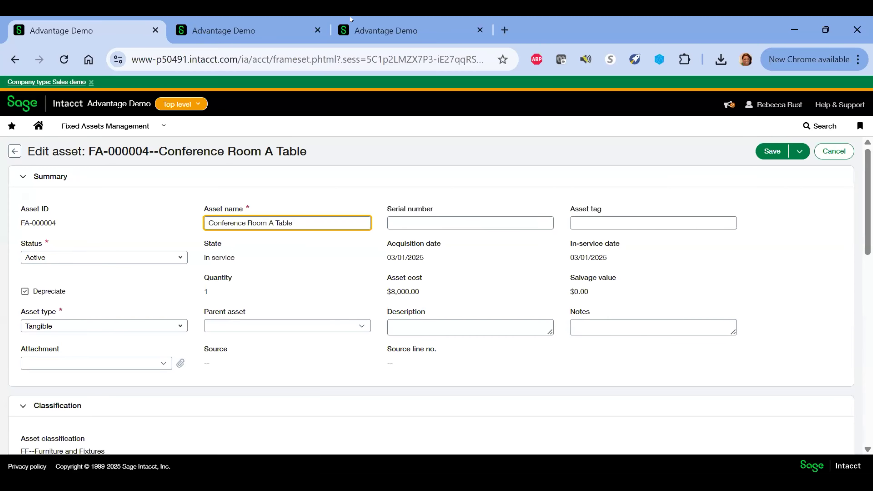
Step: Switch to the third Advantage Demo session and run the General Ledger report for posted and unposted transactions
left_click(357, 16)
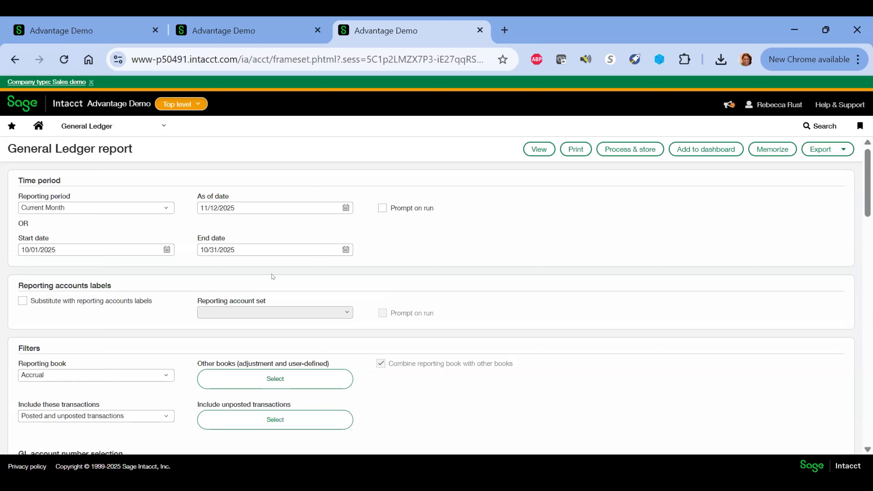
left_click(77, 415)
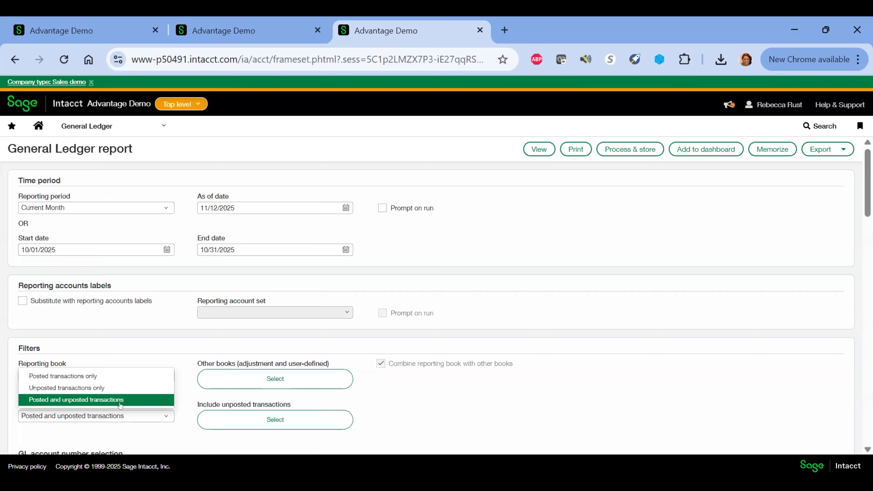
left_click(542, 295)
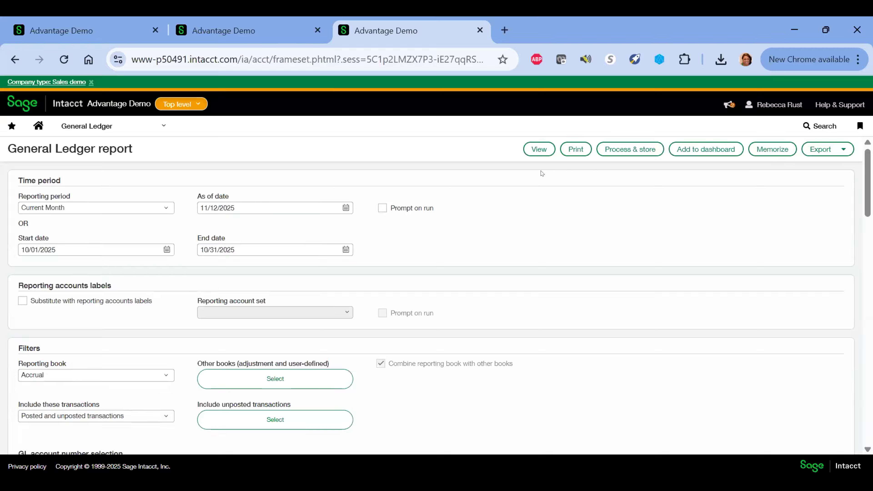
left_click(541, 152)
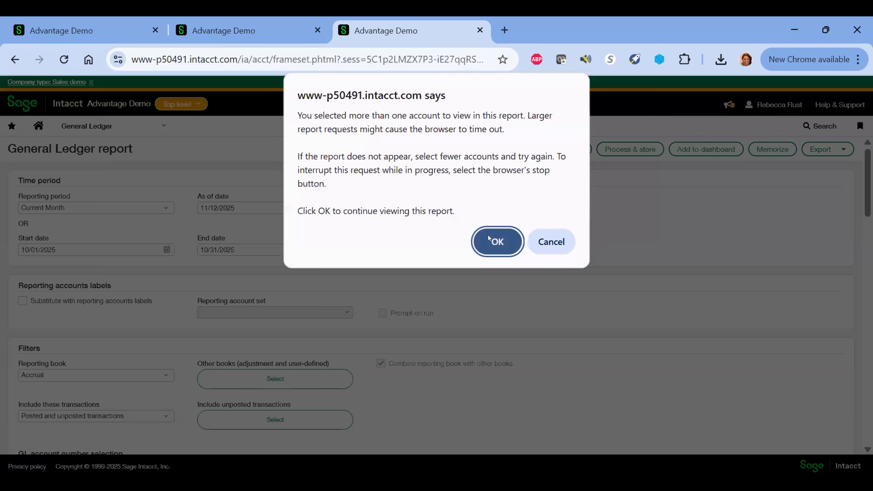
left_click(488, 237)
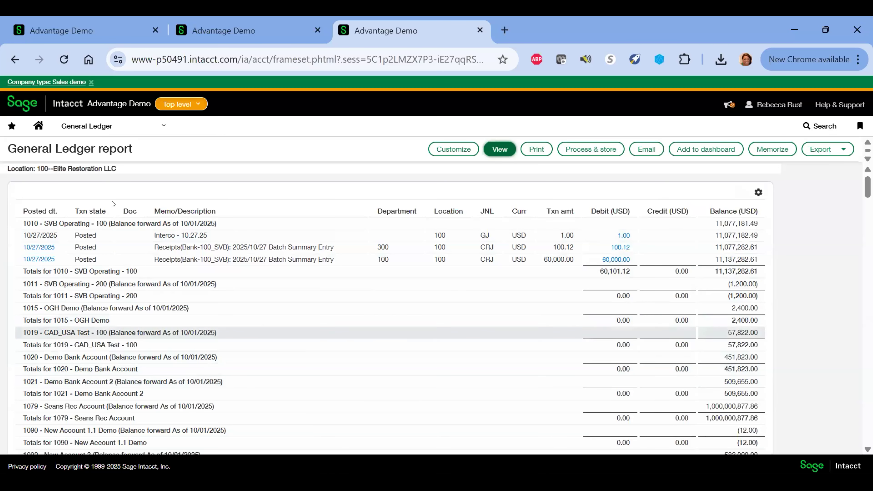
Step: Examine the transaction states of the entries across the accounts in the General Ledger report
scroll(95, 282, "down", 5)
scroll(95, 283, "down", 4)
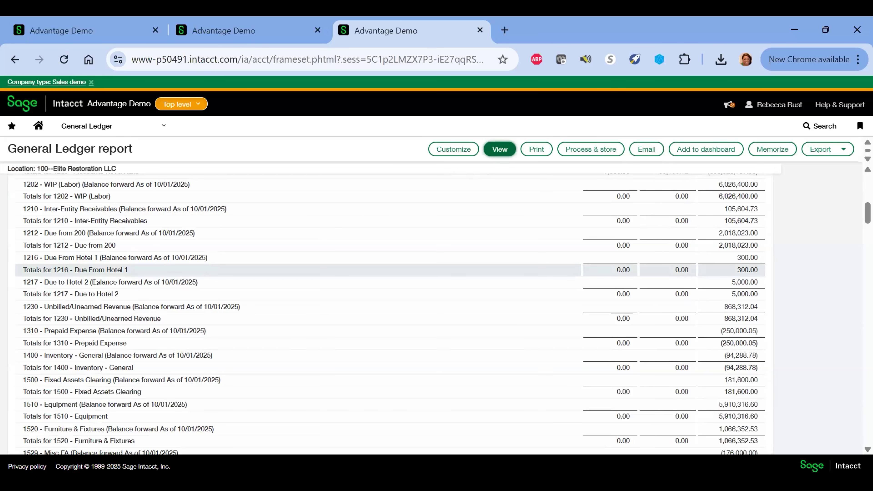
scroll(95, 282, "up", 2)
scroll(95, 282, "up", 3)
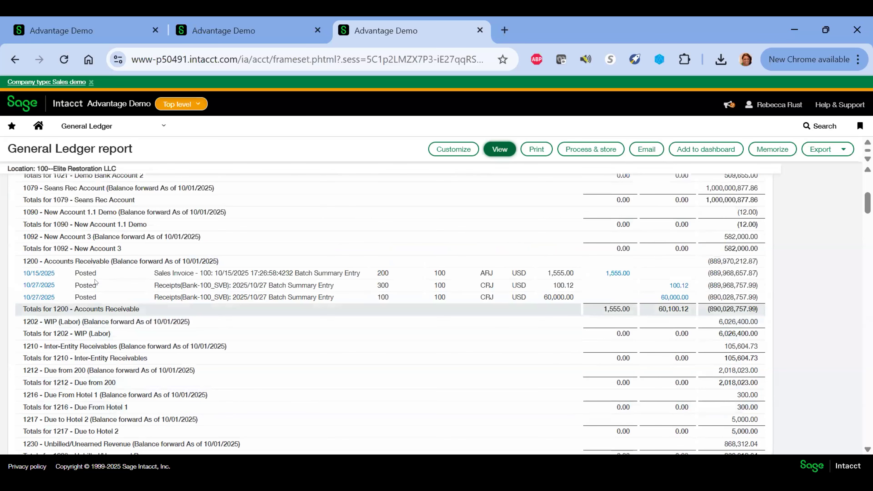
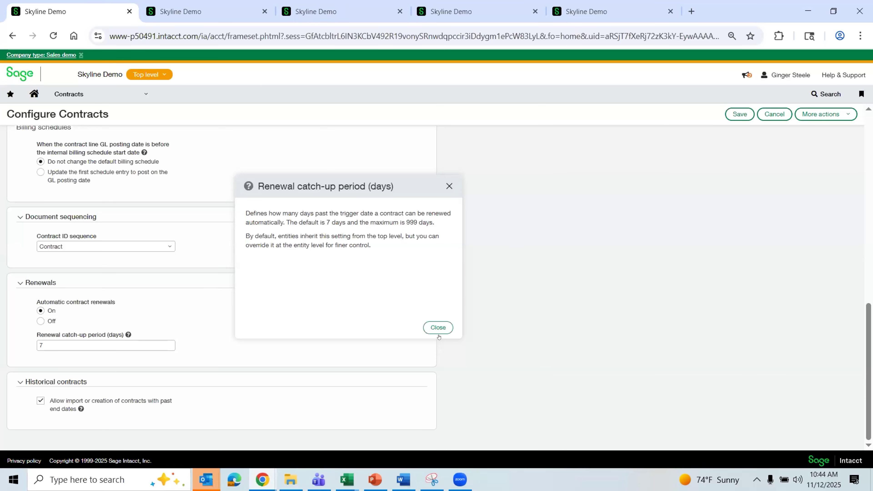
Step: Close the help on the renewal catch-up period in the Skyline Demo contracts configuration
left_click(438, 327)
left_click(103, 94)
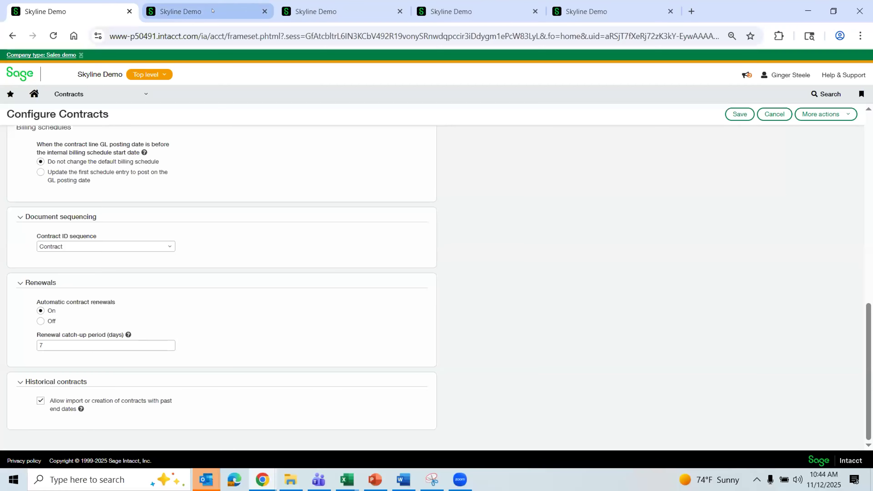
Step: Review the revenue recognition schedule of the Main Module Subscription line in the Genentech, Inc. sales order, including its cancellation date
left_click(212, 11)
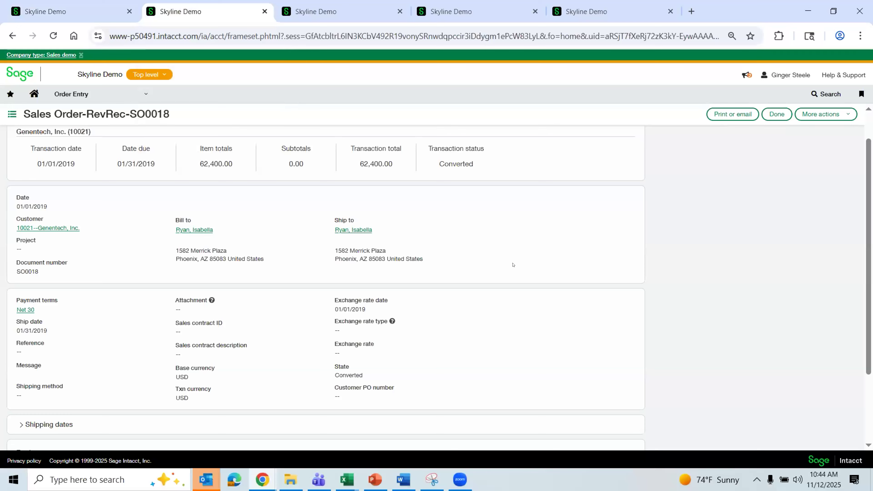
scroll(513, 265, "down", 3)
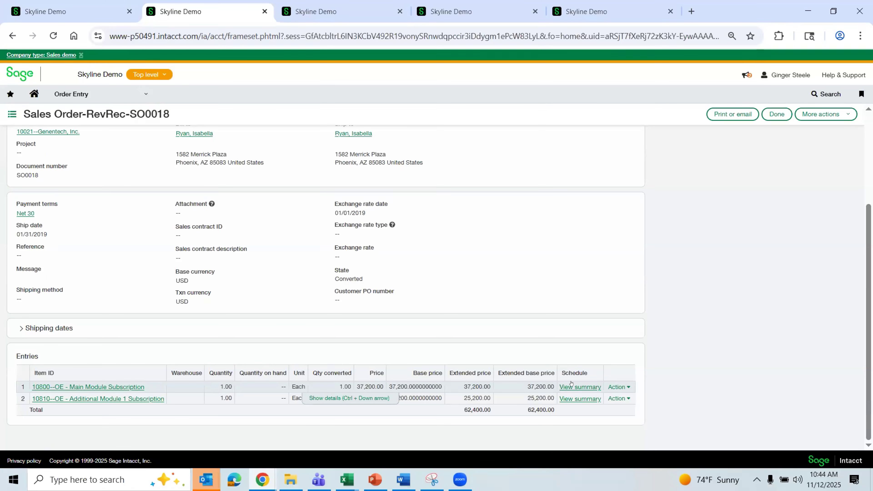
left_click(564, 387)
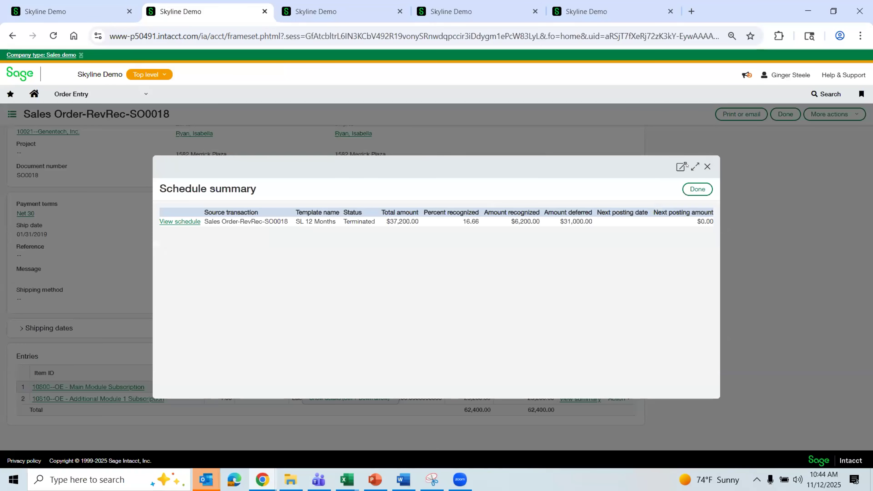
left_click(694, 167)
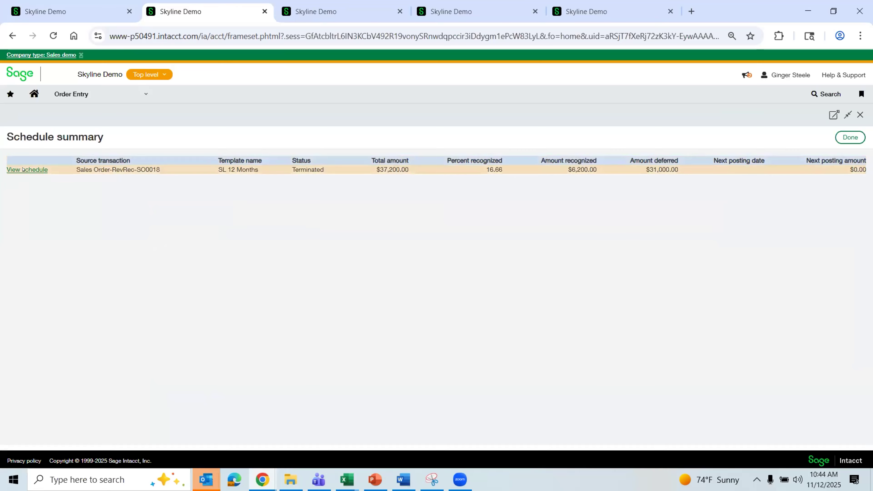
left_click(34, 171)
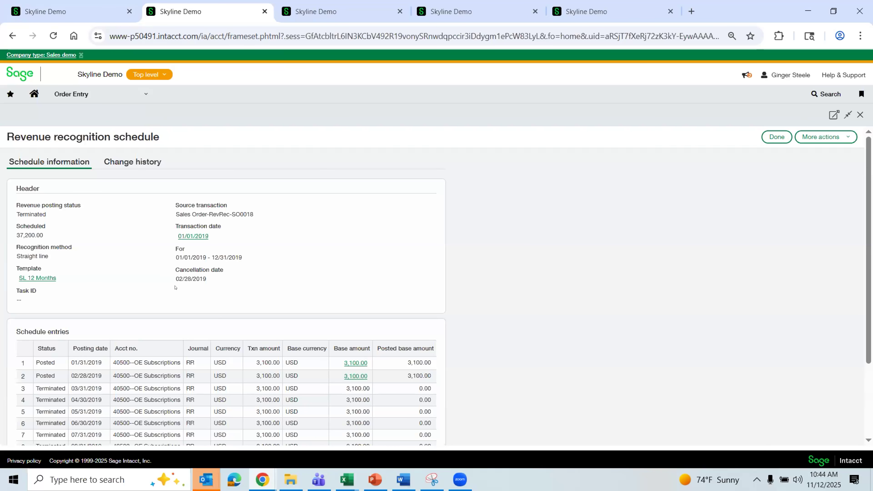
scroll(149, 288, "down", 2)
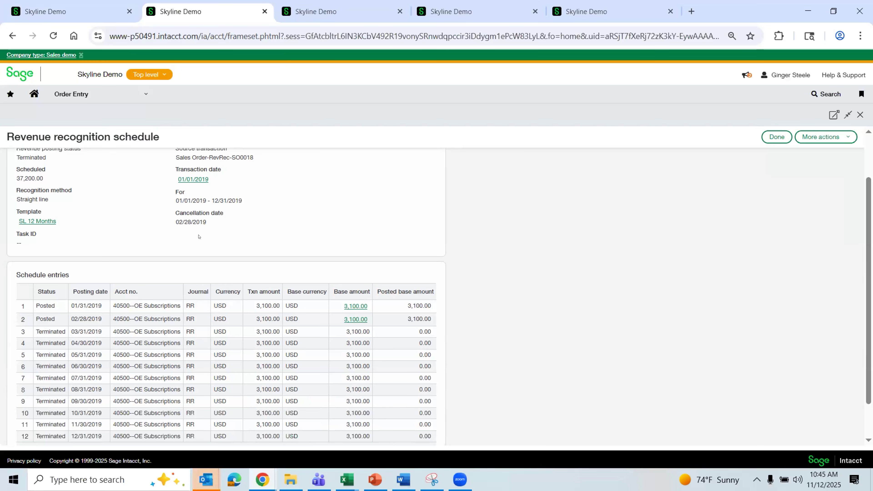
scroll(341, 259, "up", 2)
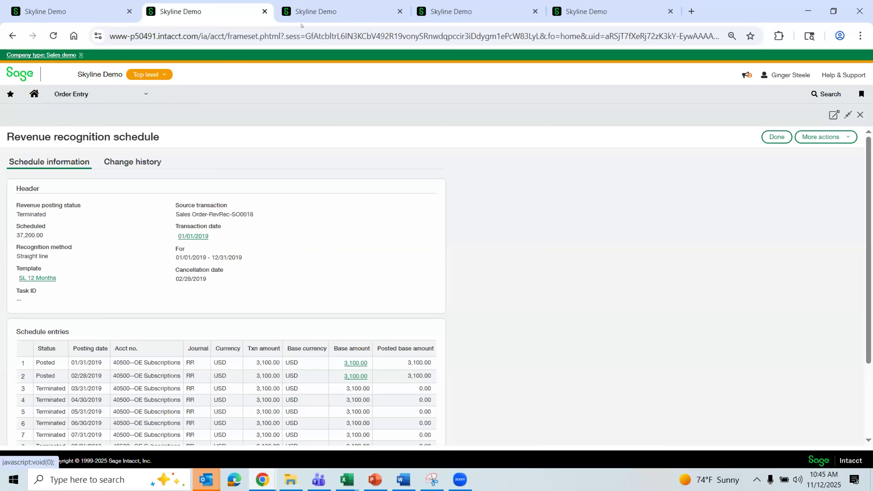
Step: Switch to the third Skyline Demo session and open the deferred revenue Details report from Order Entry
left_click(329, 14)
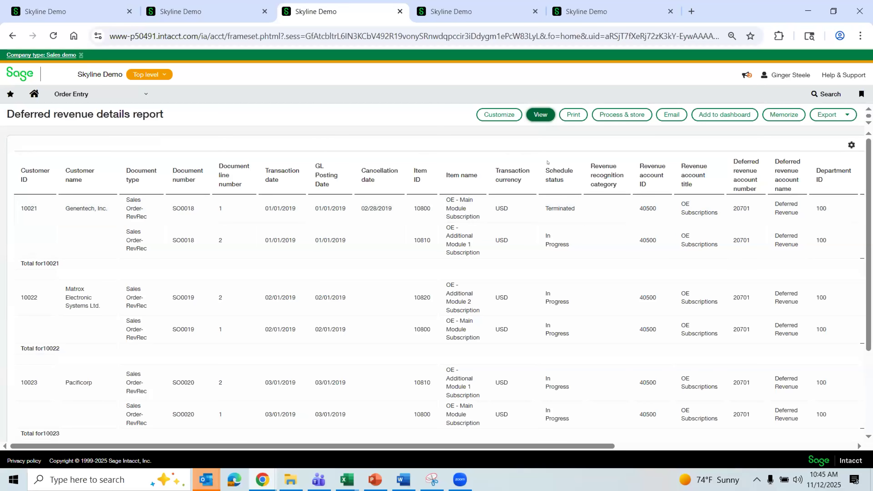
left_click(111, 94)
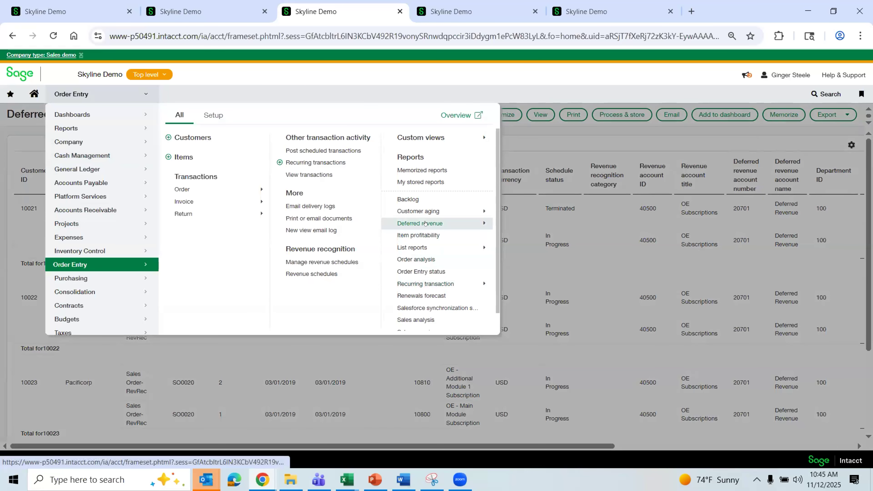
mouse_move(425, 223)
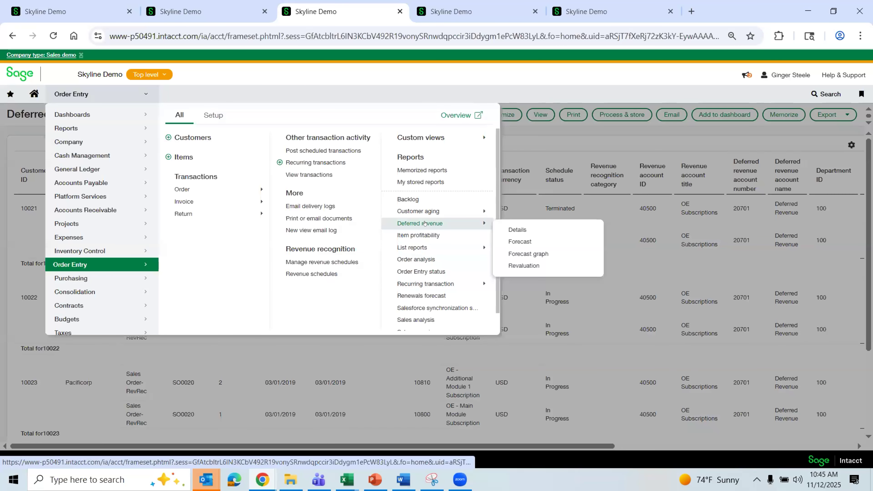
left_click(519, 229)
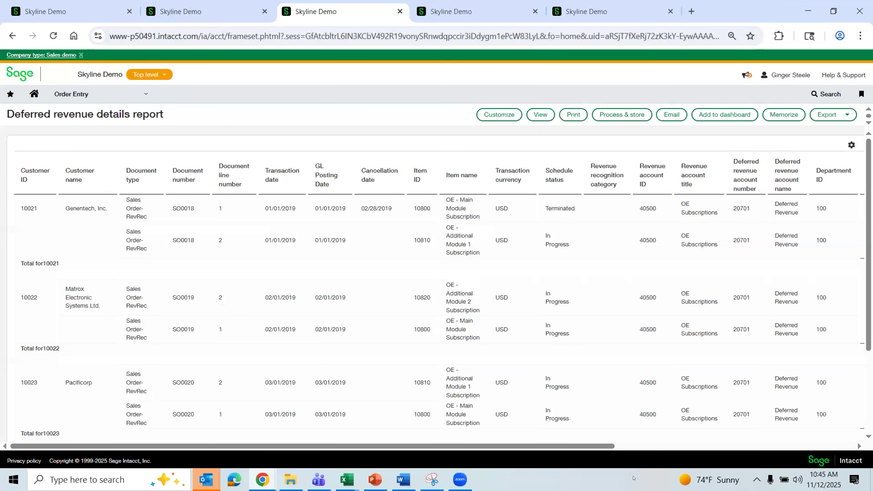
Step: Advance the R4 Demo_ Sage slide show in PowerPoint to the Purchasing slide and return to the Skyline Demo browser window
left_click(375, 480)
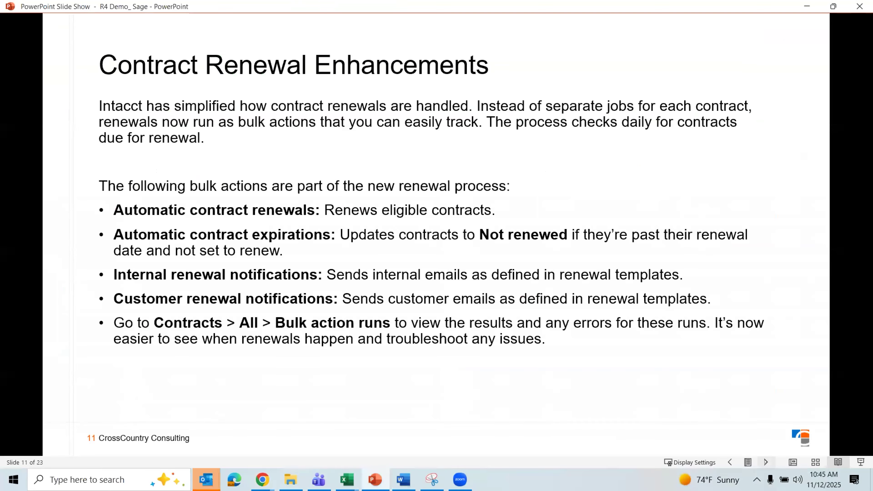
key("Right")
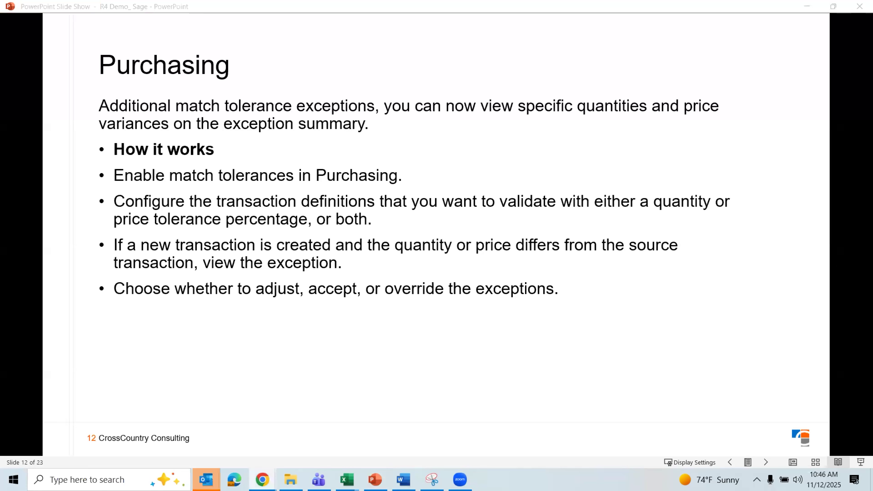
left_click_drag(561, 2, 560, 0)
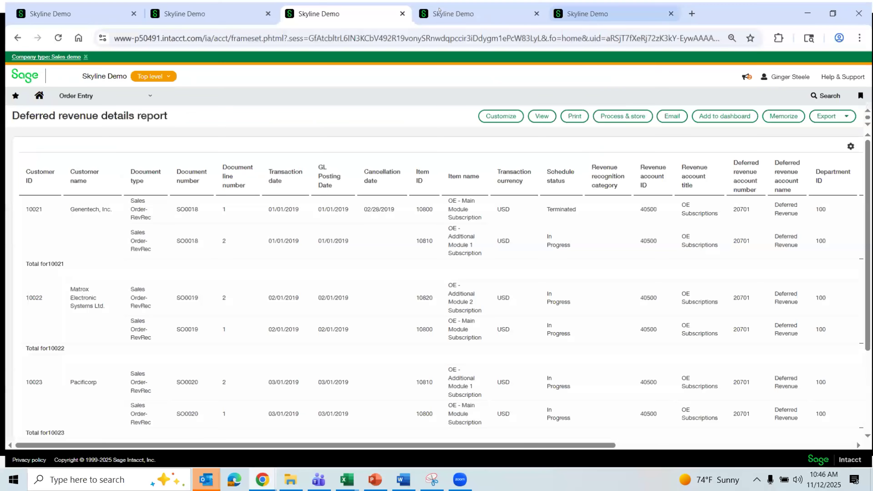
Step: Review the match tolerance settings in the Configure Purchasing session, and in the last Skyline Demo session display the list of Purchasing transactions
left_click(442, 12)
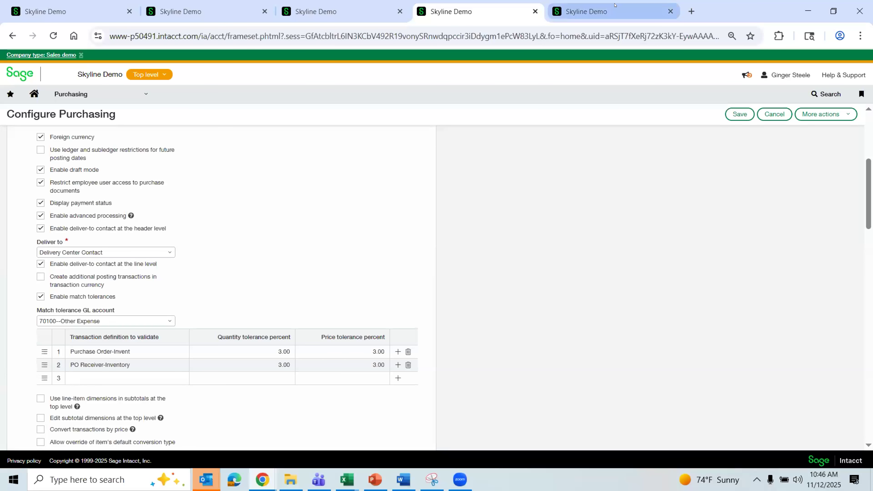
left_click(584, 5)
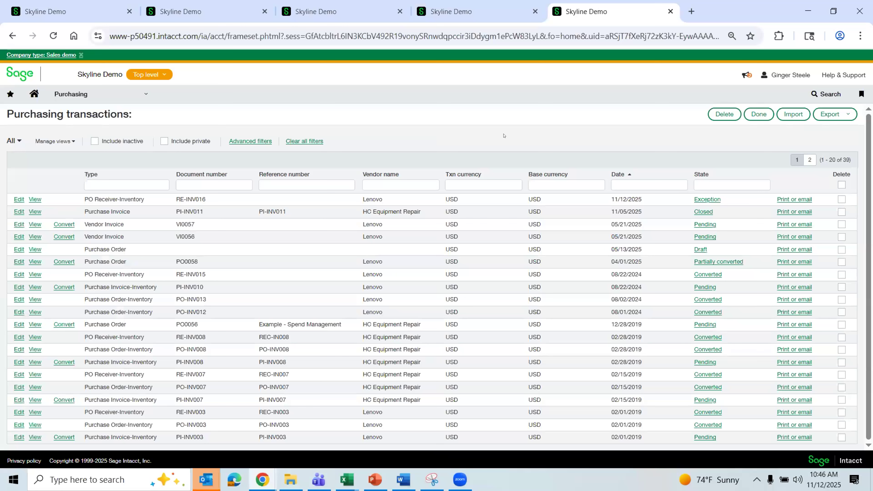
left_click(83, 94)
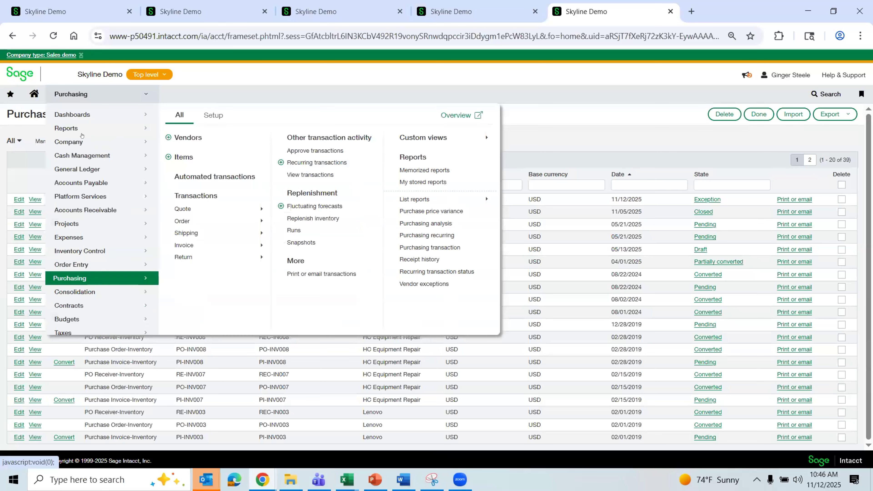
left_click(315, 175)
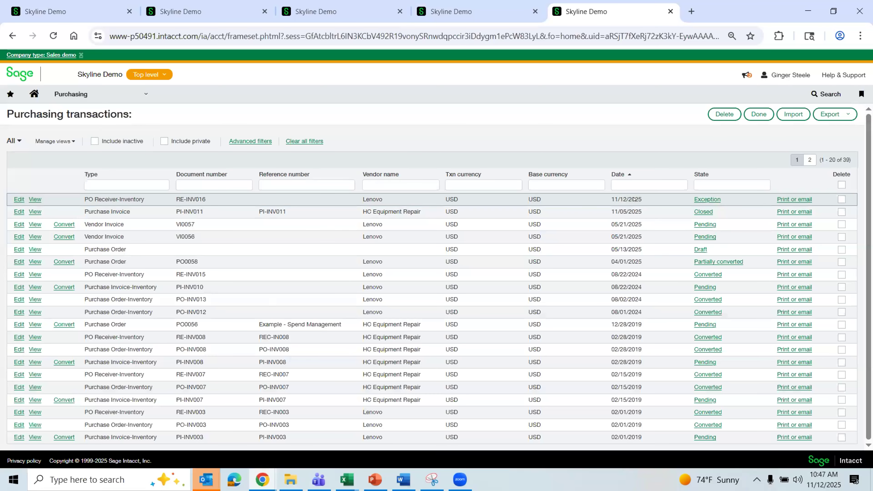
Step: Open the PO Receiver-Inventory RE-INV016 exception, examine its transaction entries and exception summary for quantity and price variances, and close the summary
left_click(708, 200)
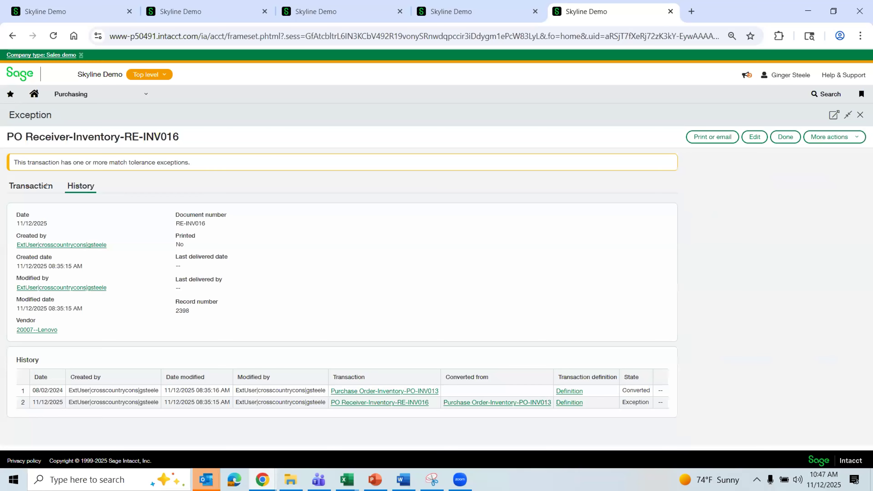
left_click(34, 185)
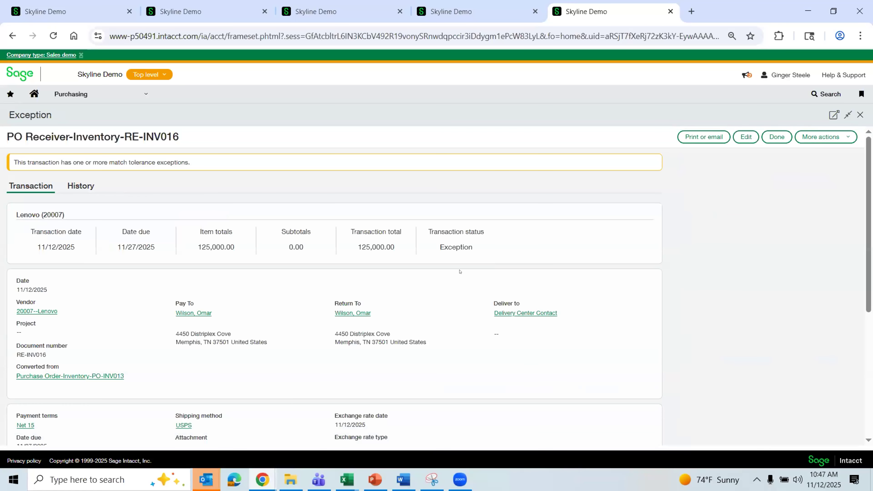
scroll(459, 272, "down", 5)
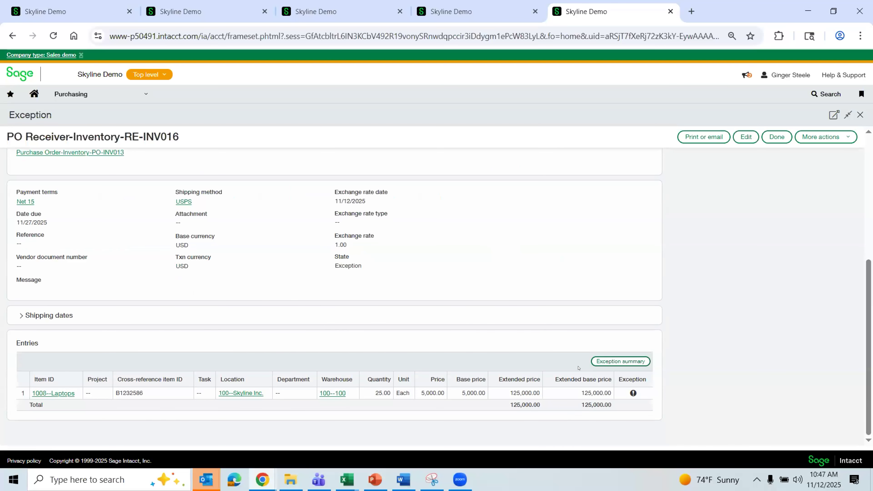
left_click(623, 361)
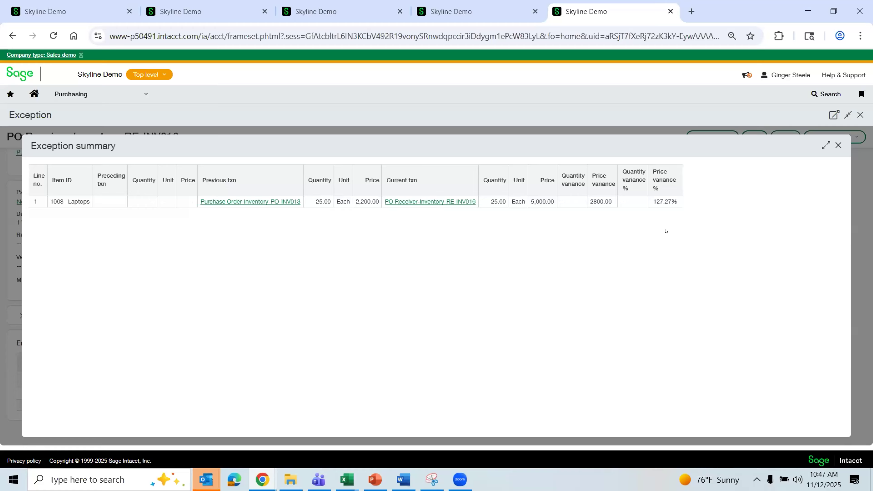
left_click(837, 145)
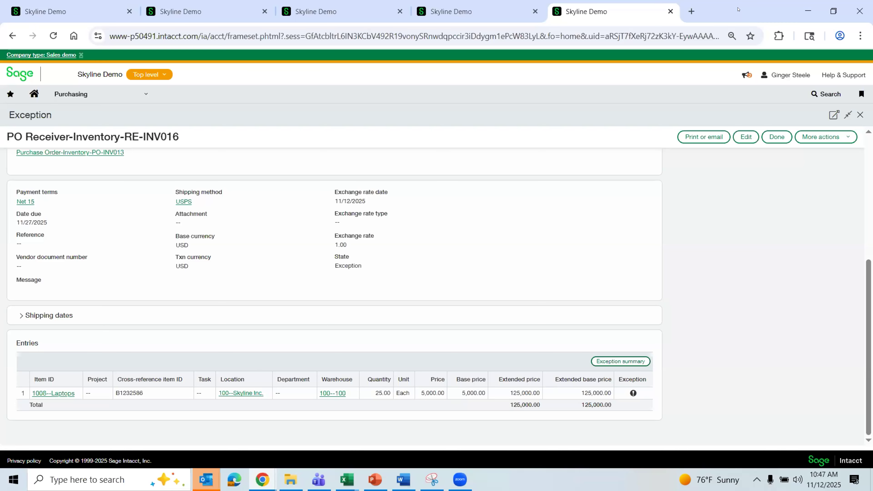
Step: Switch to the R4 Demo_ Sage slide show in PowerPoint and advance to the Purchasing slide on line-level matching
key("alt+Tab")
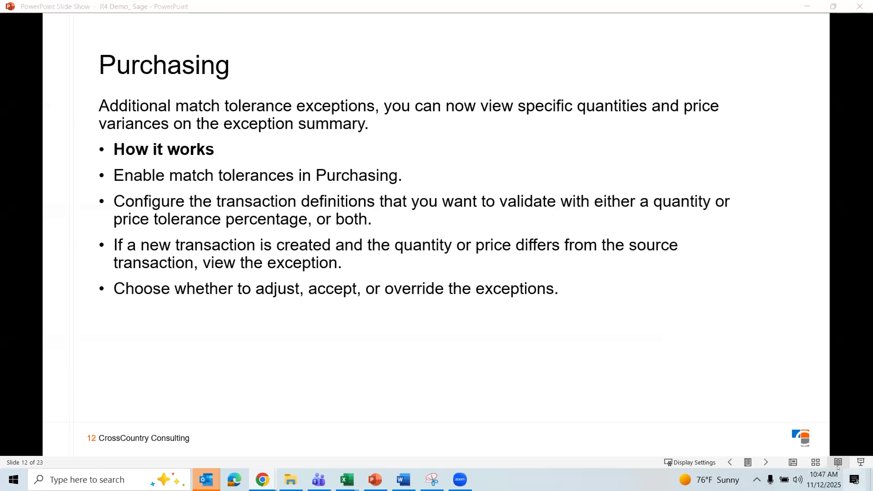
left_click(765, 461)
left_click(766, 461)
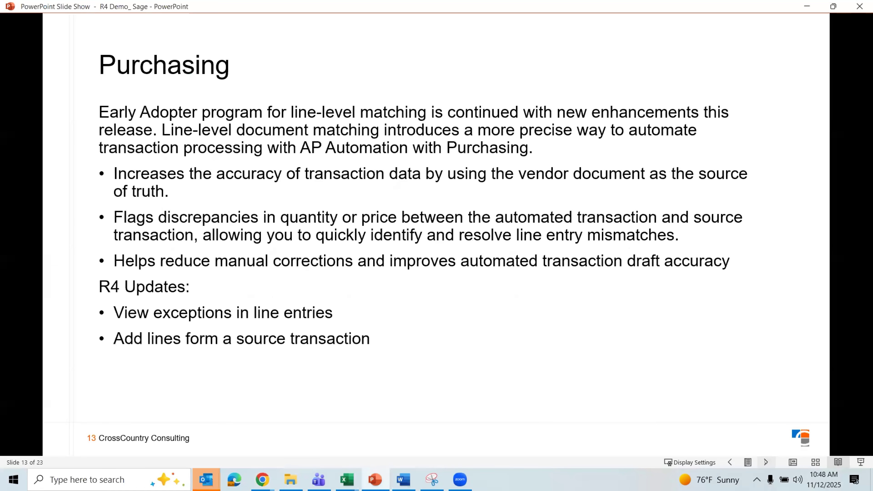